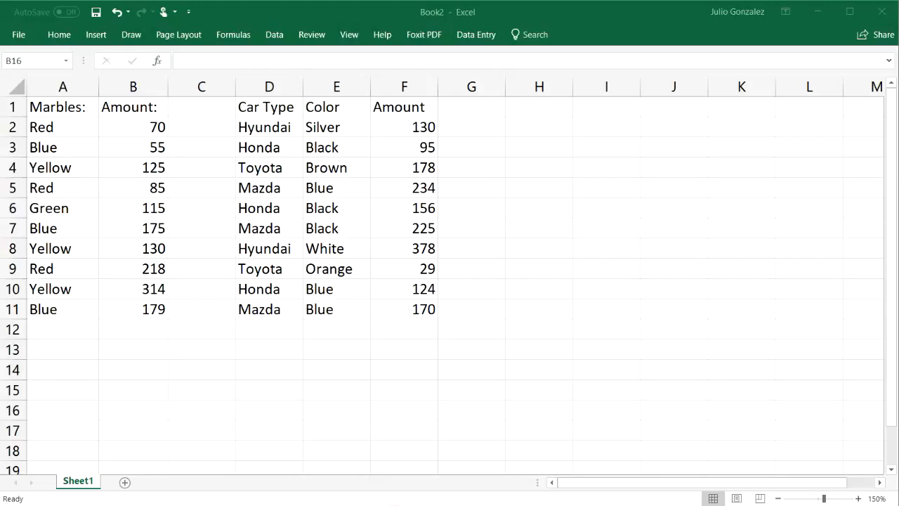
Step: Total the marble amounts B2:B11 with a SUM formula in B13 and clear that cell again
click(127, 348)
text(=)
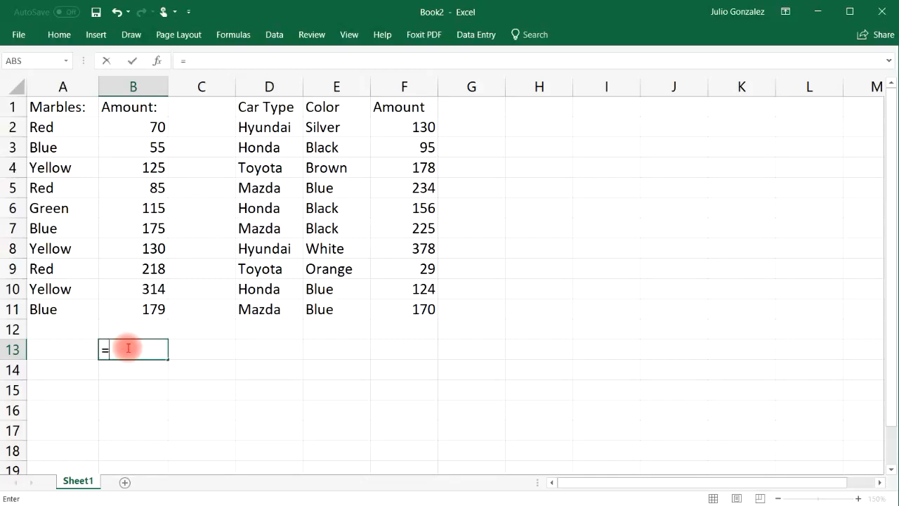
text(sum()
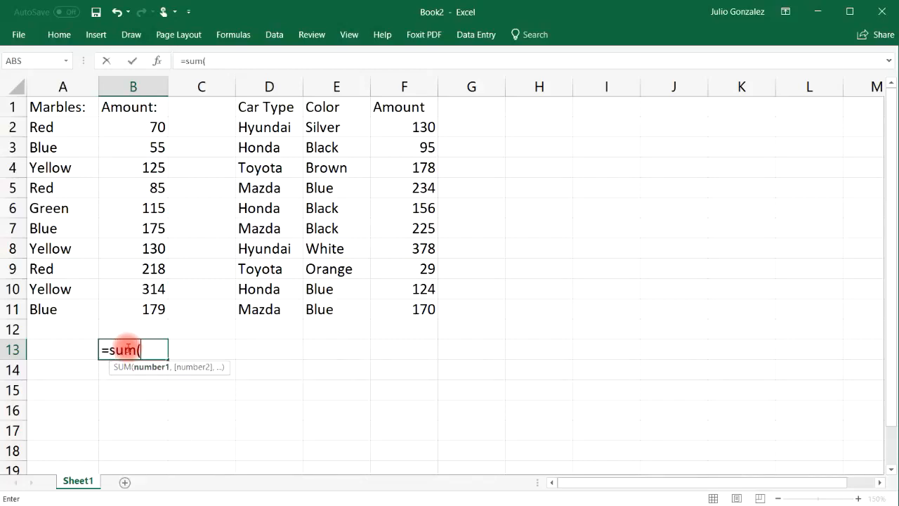
drag(142, 129, 153, 301)
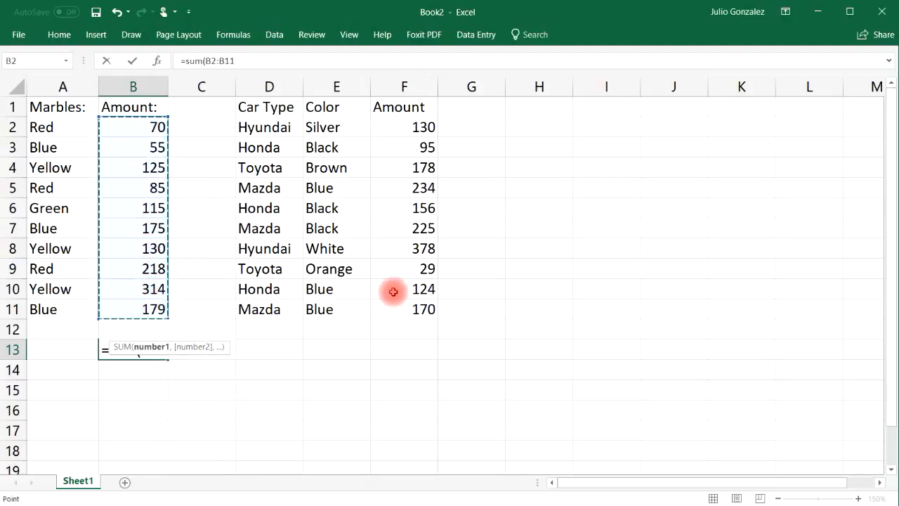
key(Return)
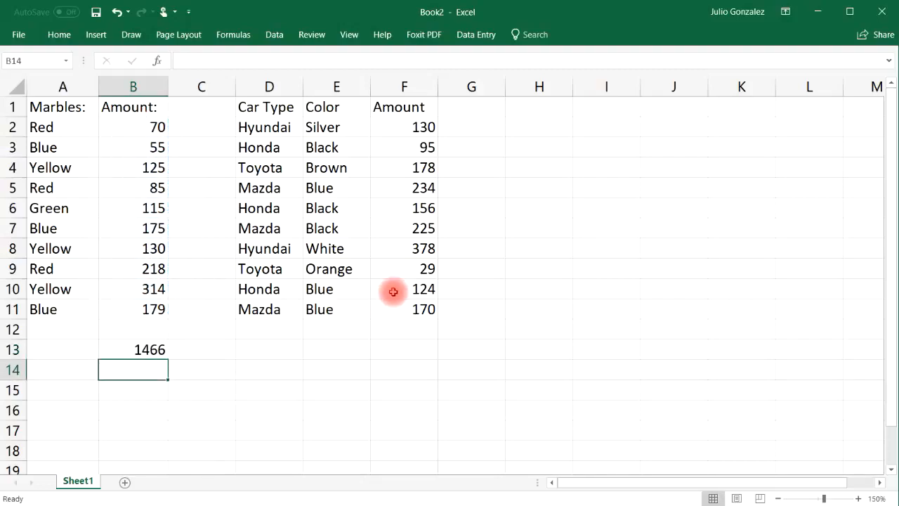
click(151, 349)
key(Delete)
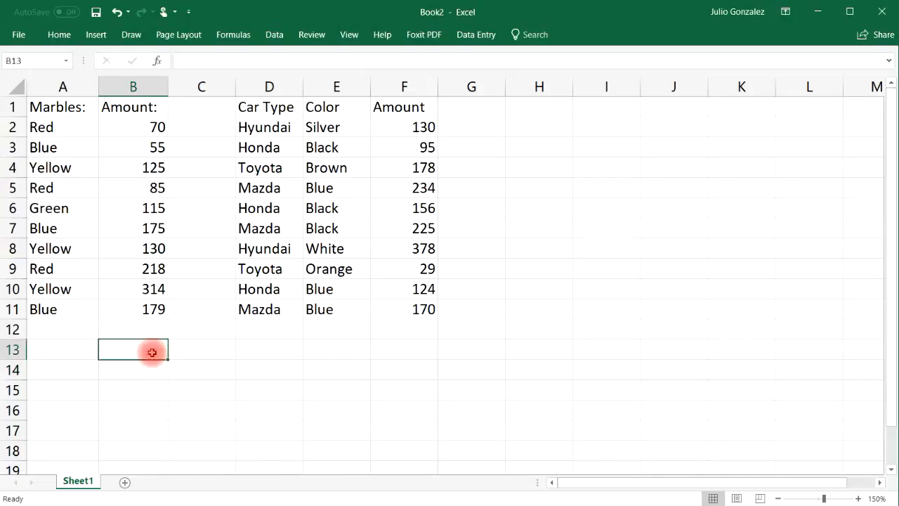
Step: Review the marble amounts in B2:B11 and the Red entries in the Marbles column
click(135, 130)
drag(139, 143, 138, 309)
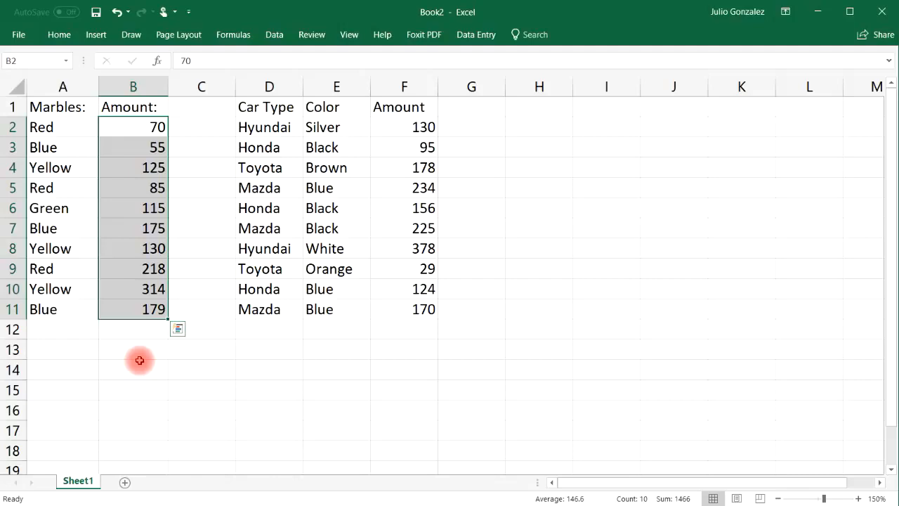
click(148, 349)
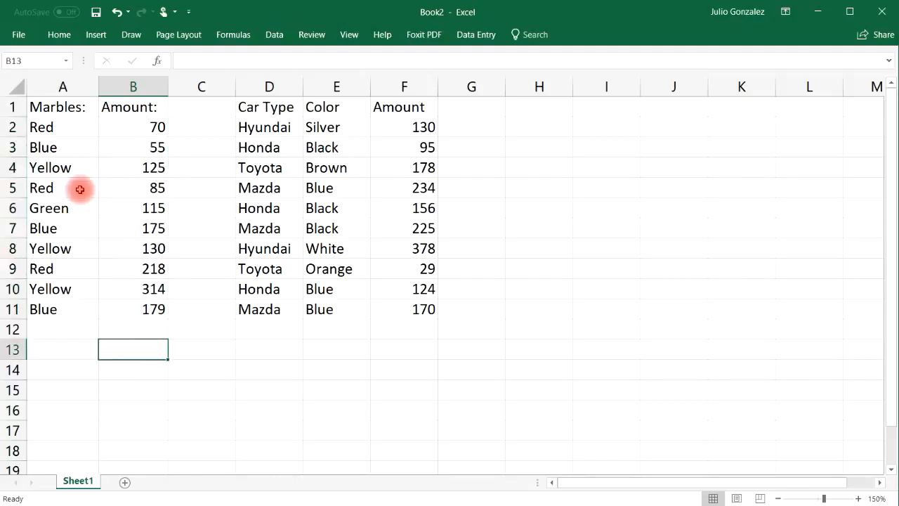
click(53, 127)
click(53, 188)
click(49, 267)
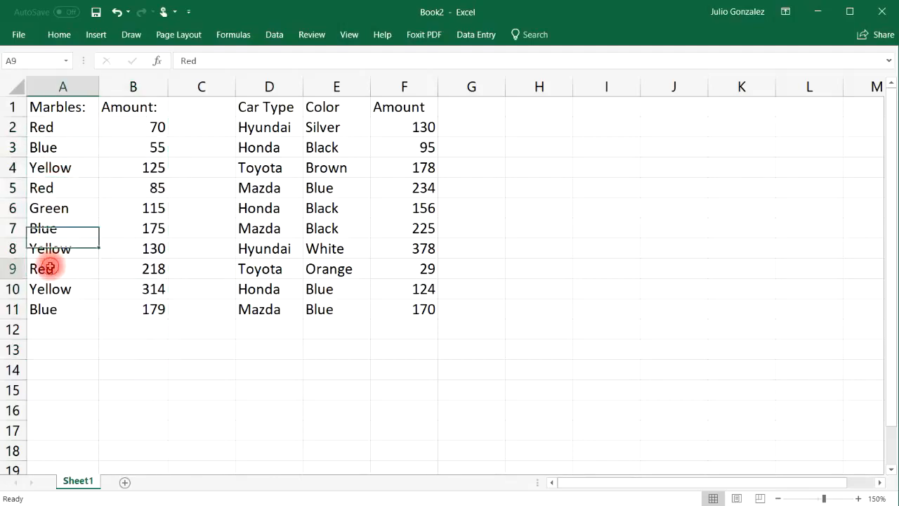
click(118, 349)
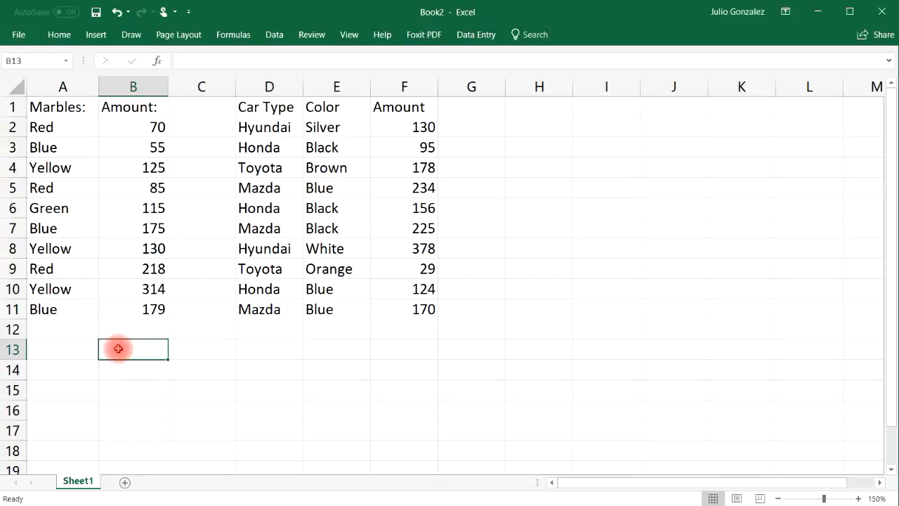
Step: Enter the headings Marbles in A13 and SumIf in B13 below the marble table
click(78, 350)
text(Marbles)
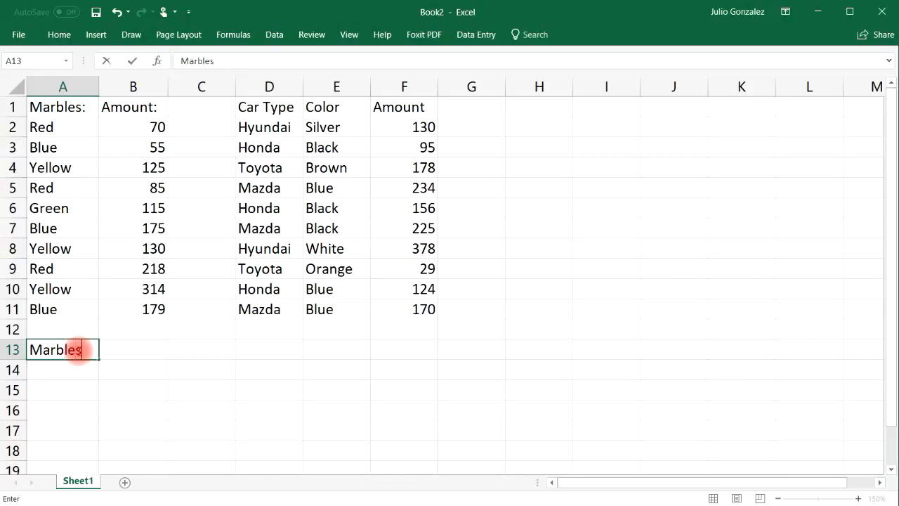
key(Tab)
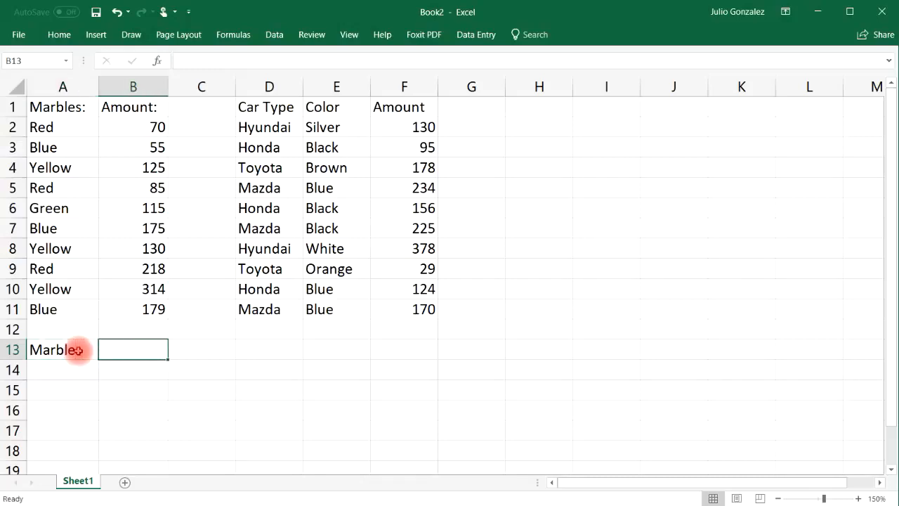
text(SumIf)
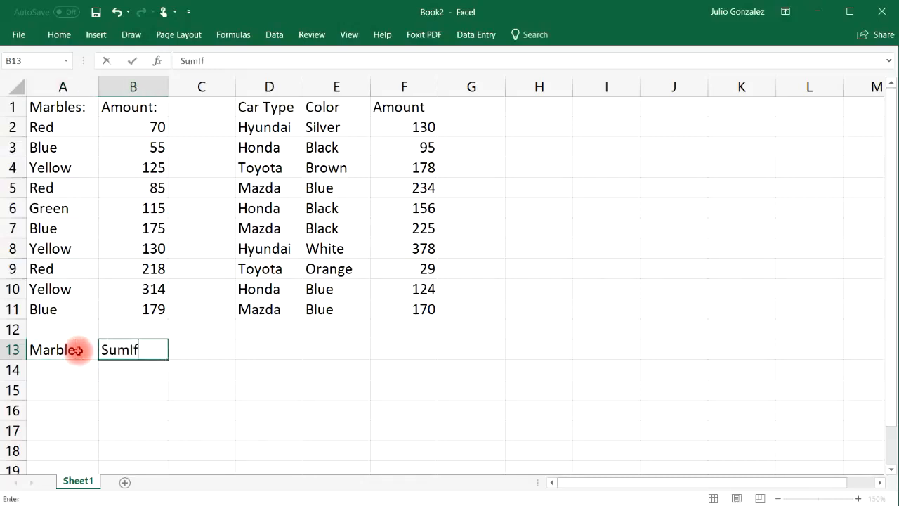
key(Return)
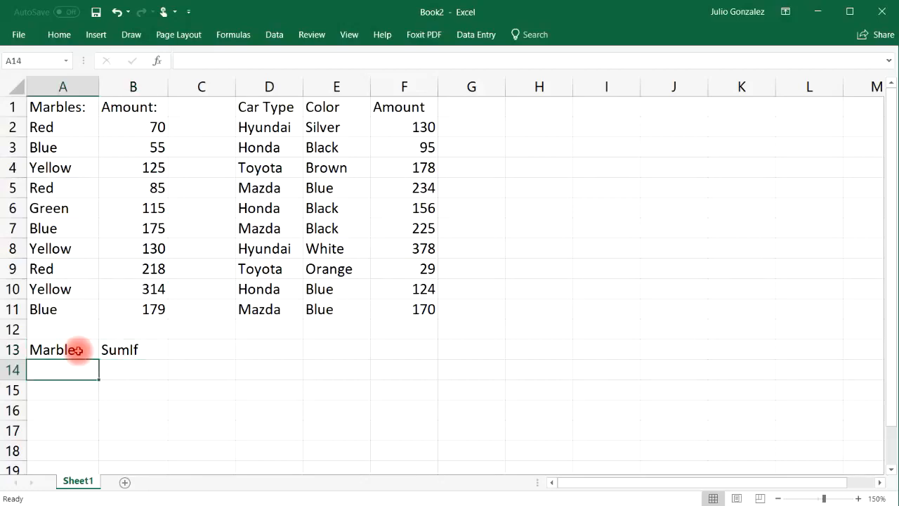
Step: Shade the empty cell A14 under the Marbles heading with a light gray fill
click(113, 369)
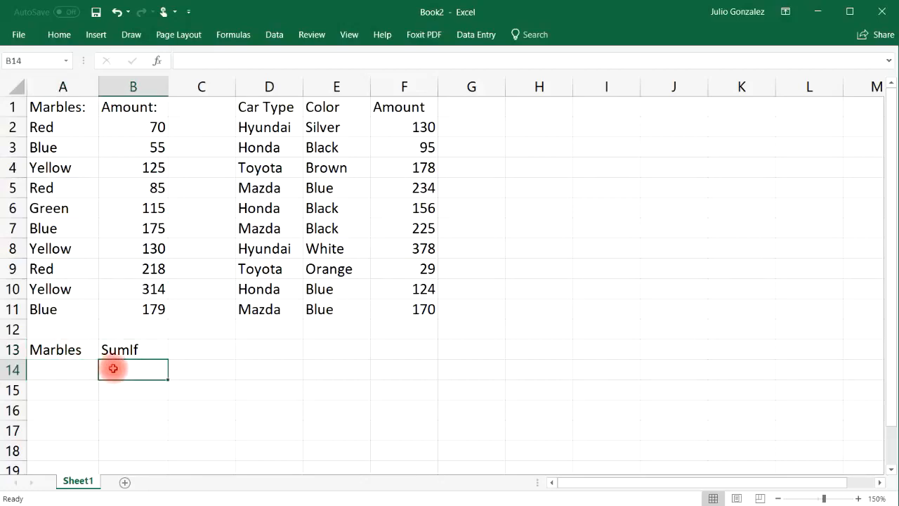
click(68, 370)
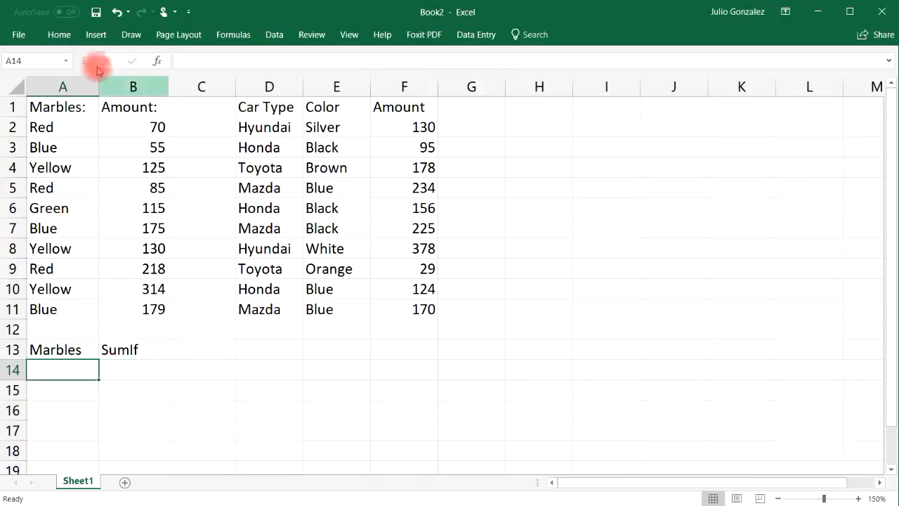
click(59, 36)
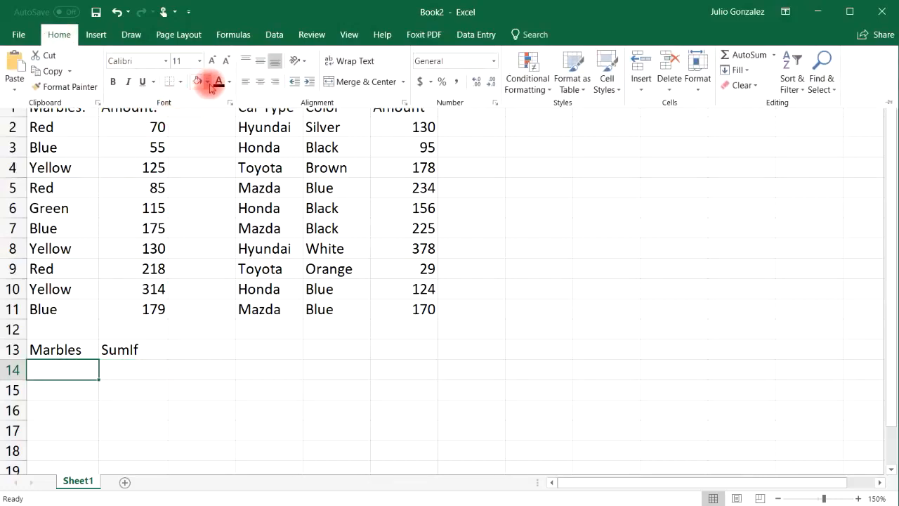
click(209, 83)
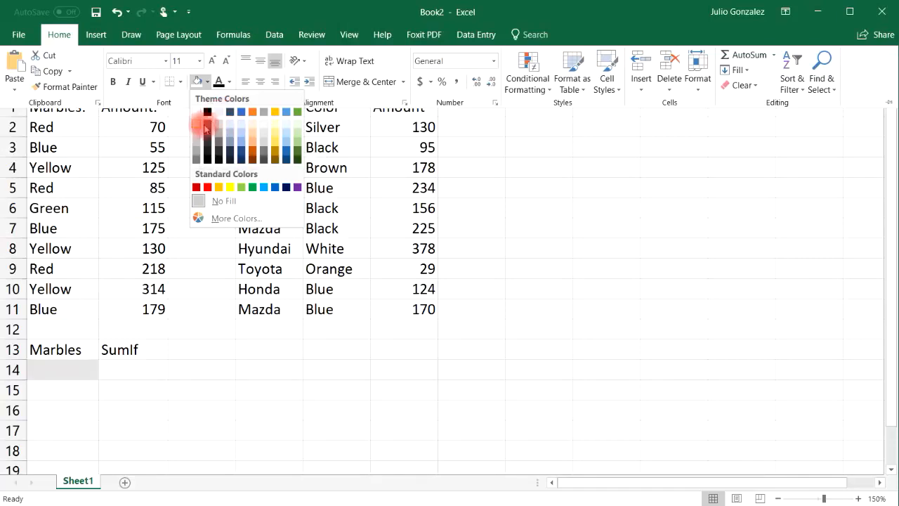
click(218, 111)
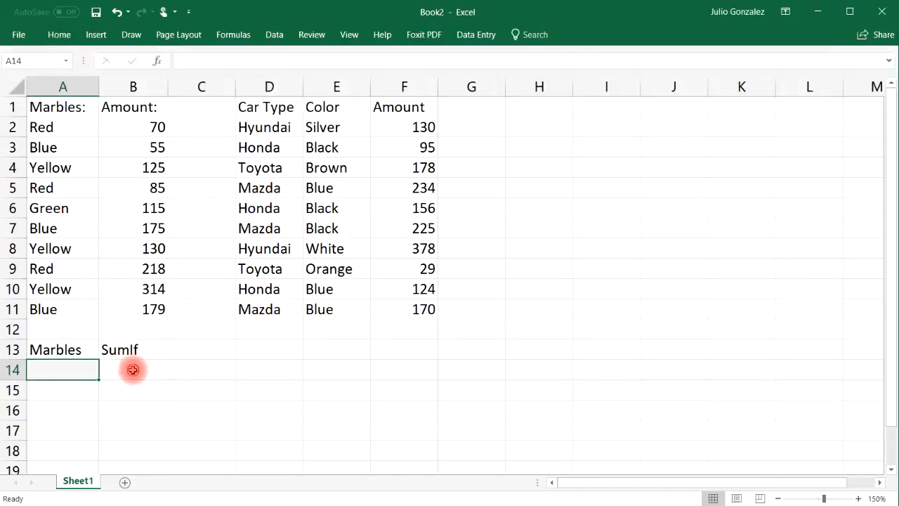
Step: Fill cell B14 under the SumIf heading with yellow
click(131, 365)
click(71, 38)
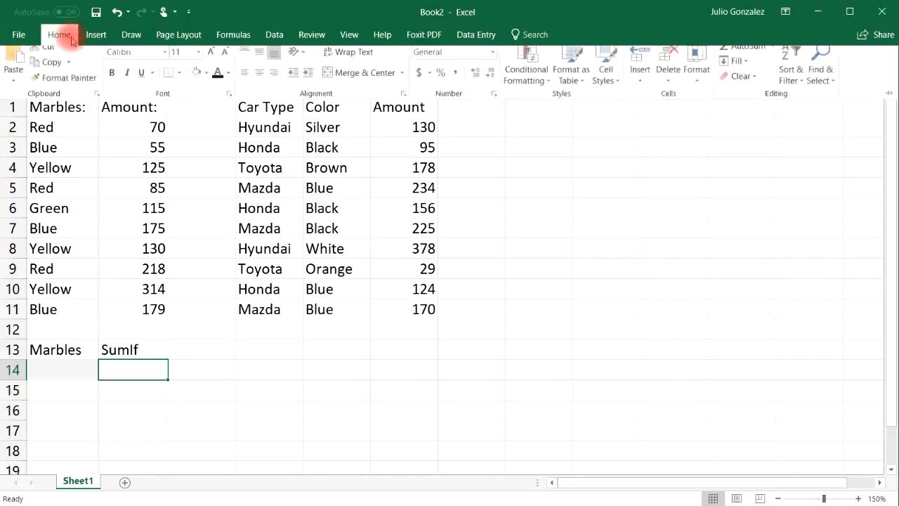
click(207, 82)
click(230, 187)
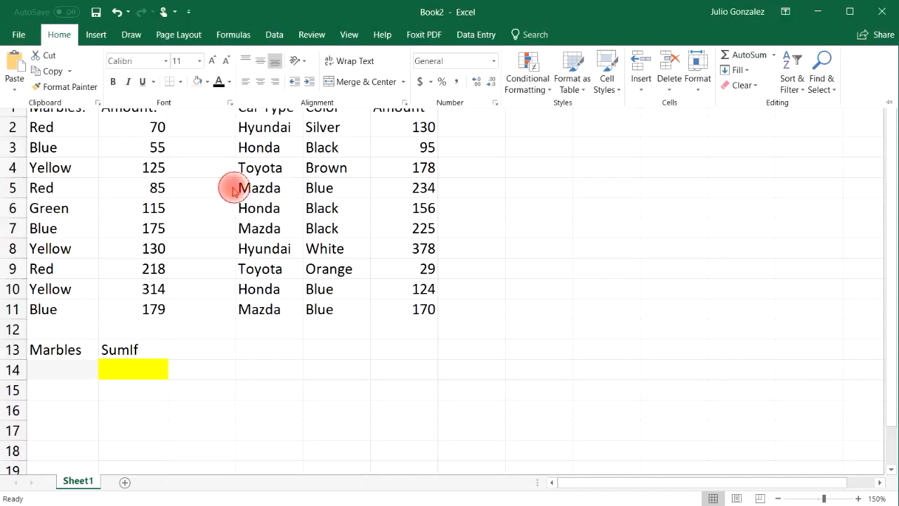
click(134, 367)
click(73, 365)
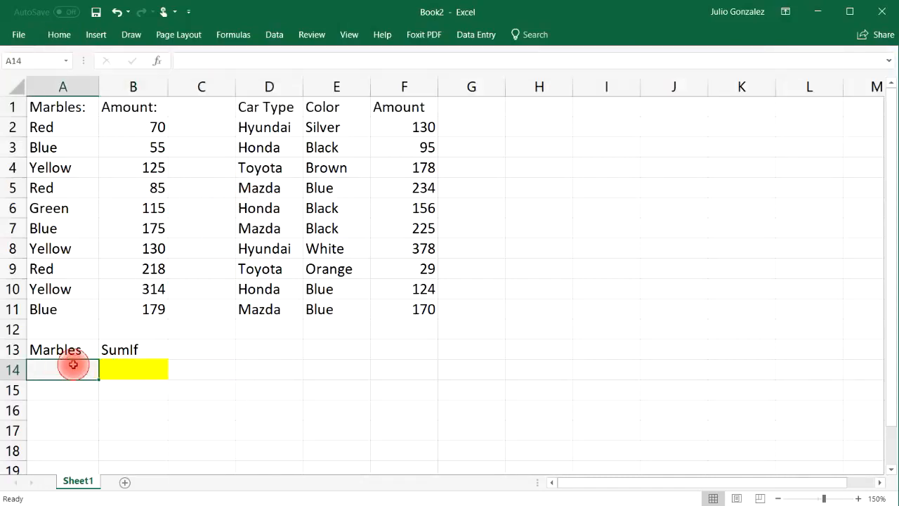
Step: Enter the formula =SUMIF(A2:A11,A14,B2:B11) in B14 to add the amounts matching the marble color in A14
click(122, 368)
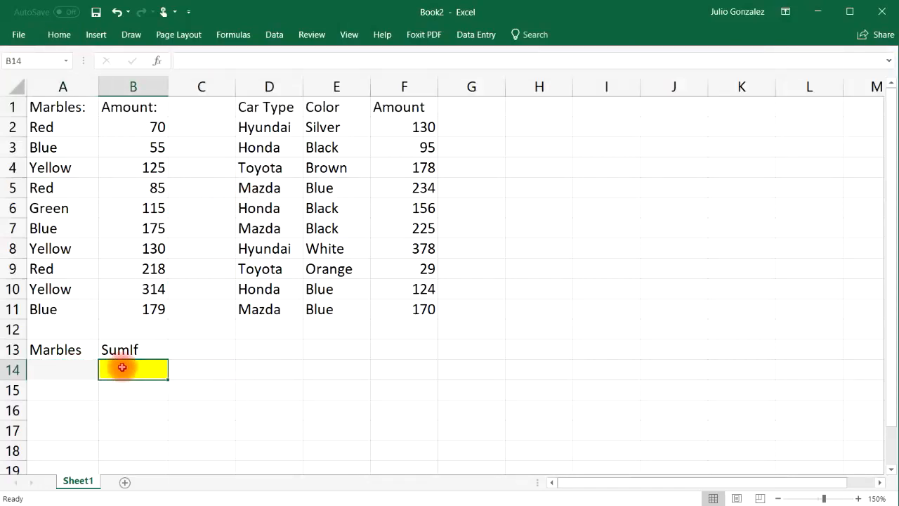
text(=su)
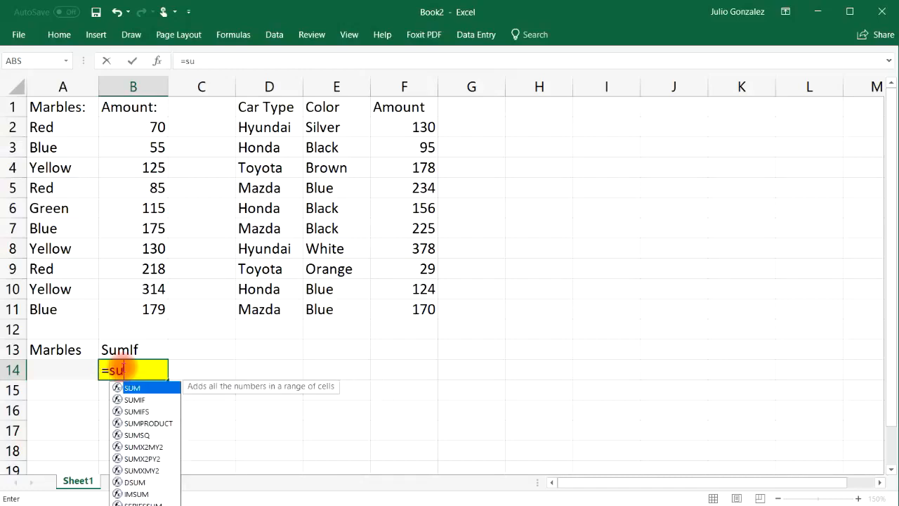
text(mif()
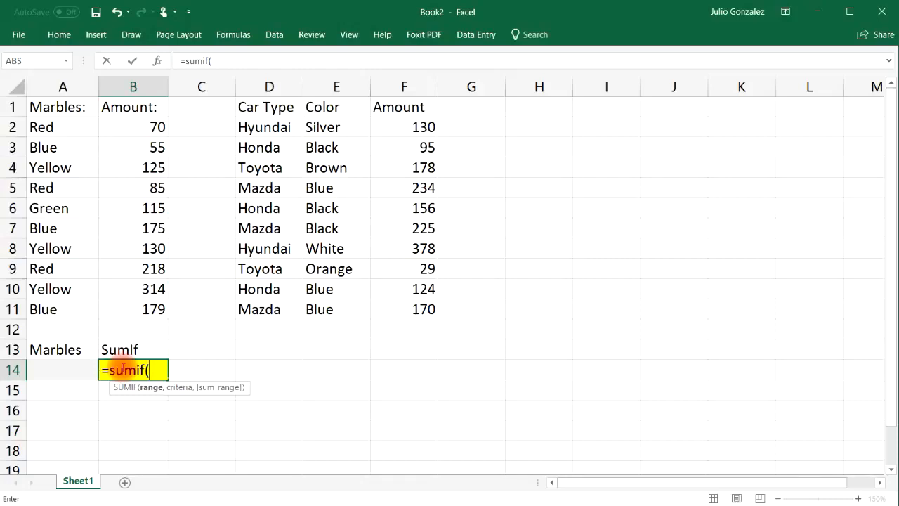
drag(62, 127, 72, 311)
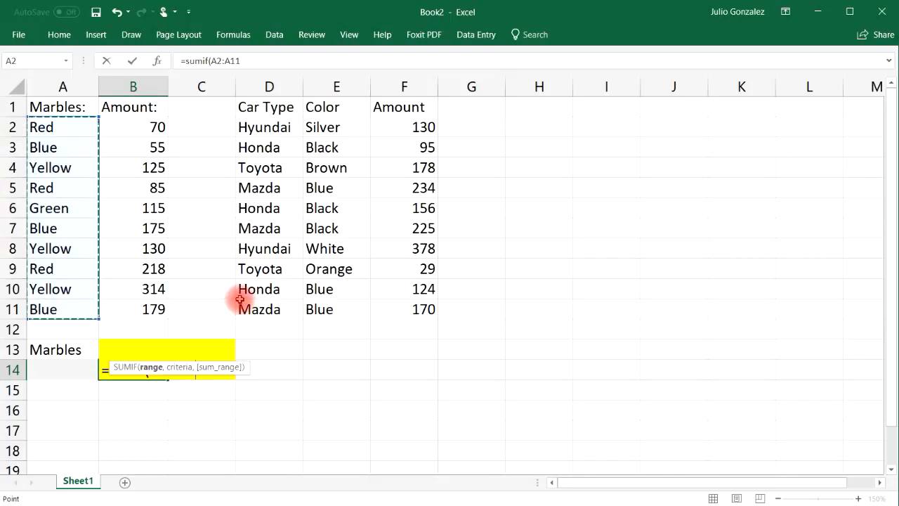
text(,)
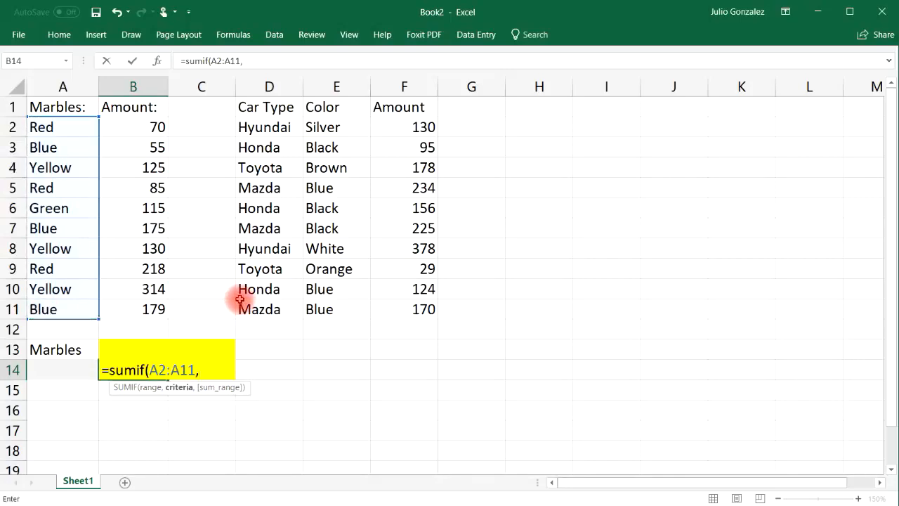
click(69, 372)
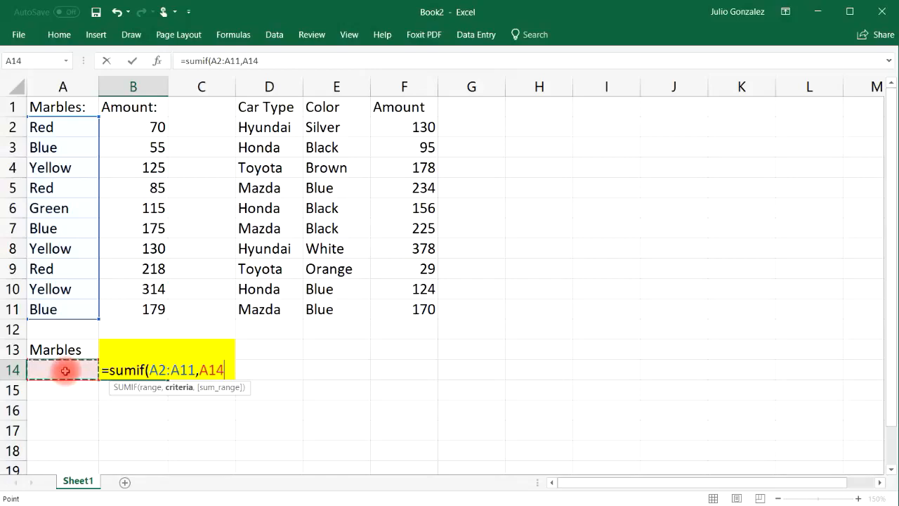
text(,)
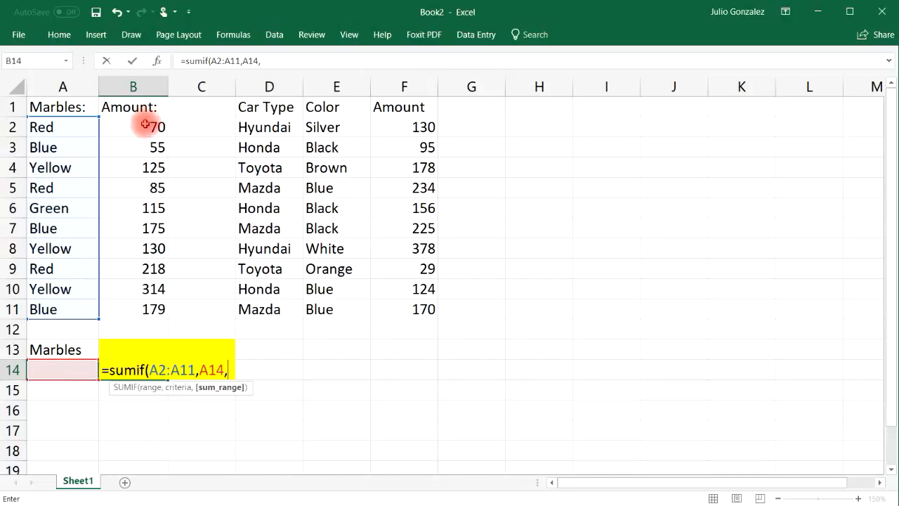
drag(143, 125, 137, 311)
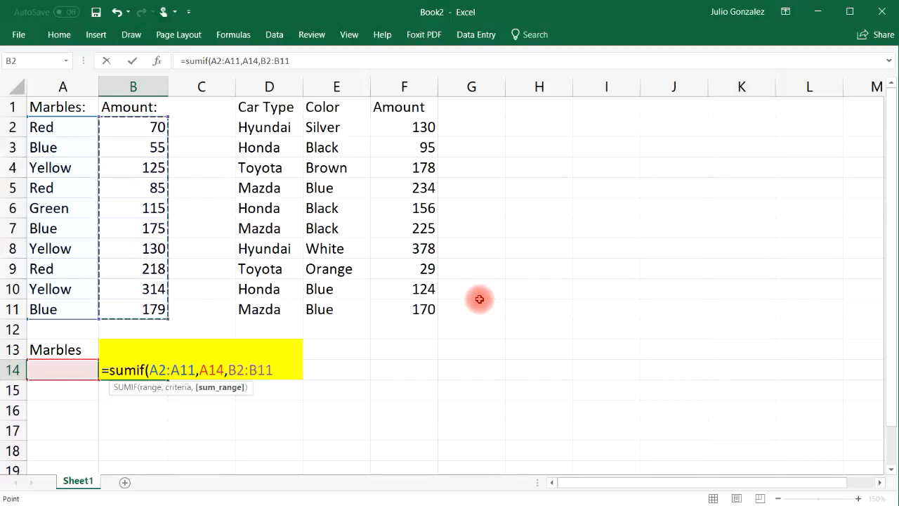
text())
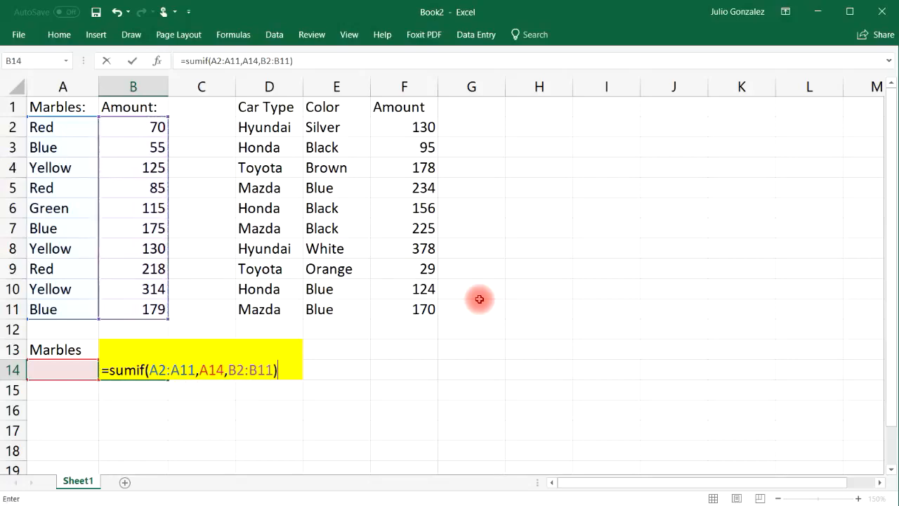
key(Return)
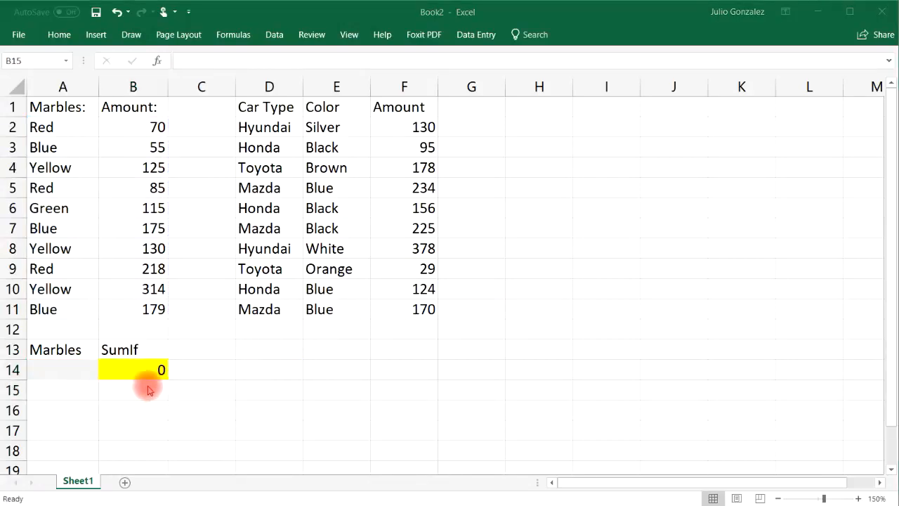
Step: Enter Red in A14 as the criterion for the SUMIF formula
click(61, 370)
double_click(60, 370)
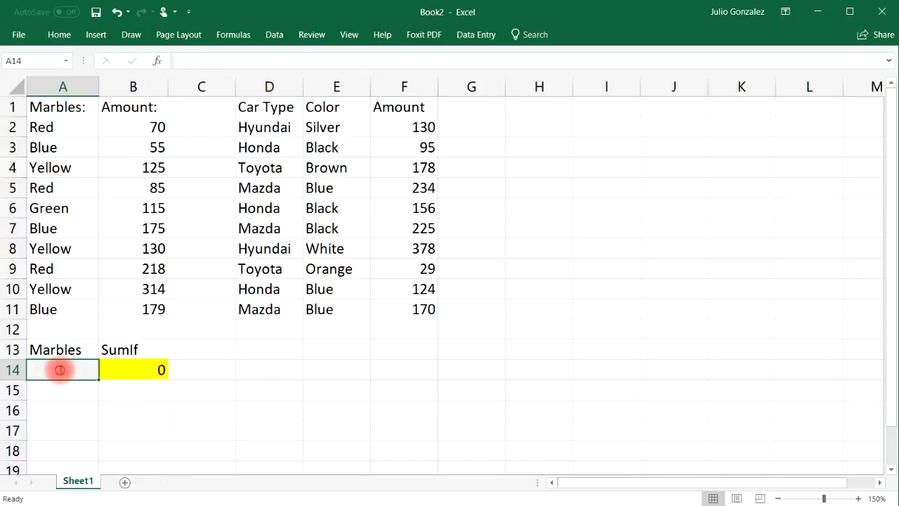
text(Red)
key(Return)
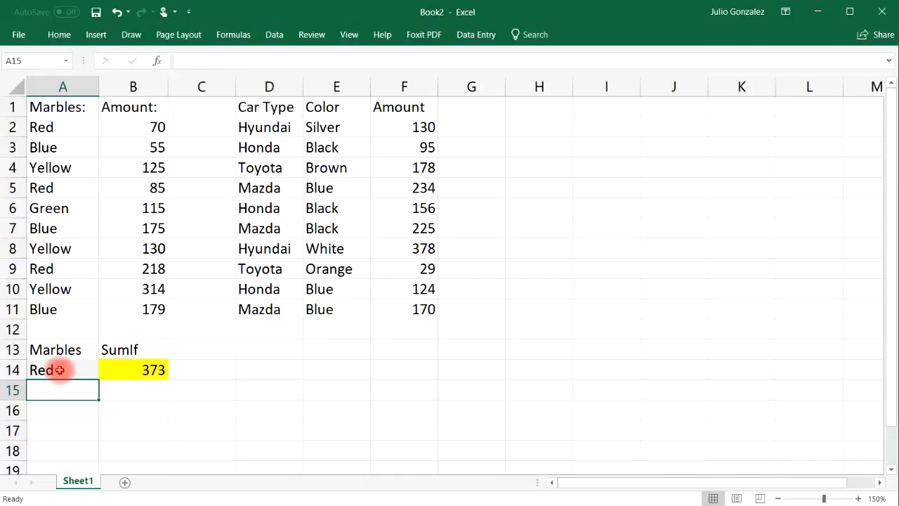
Step: Select the three Red marble rows together with their amounts: A2:B2, A5:B5 and A9:B9
drag(46, 127, 132, 128)
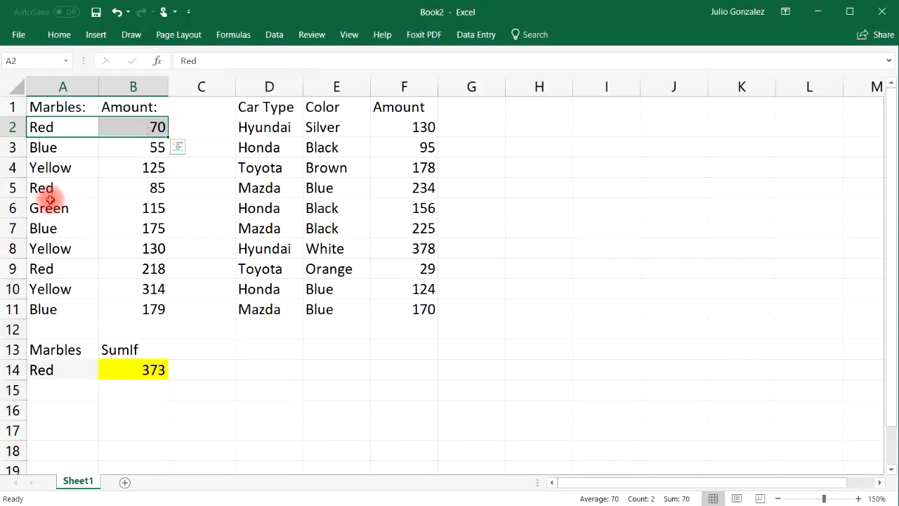
ctrl+click(87, 185)
drag(86, 184, 134, 187)
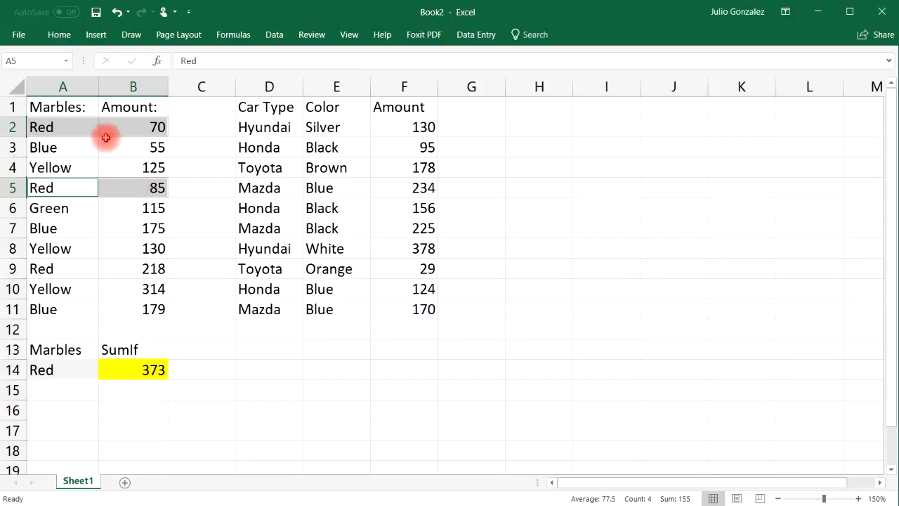
drag(42, 268, 142, 269)
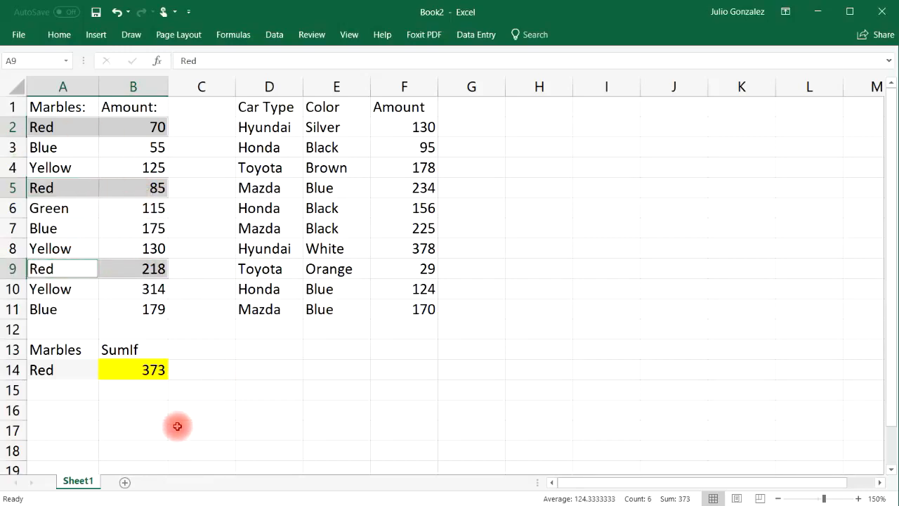
Step: Cross-check the Red total with the formula =sum(70+85+218) in B16, and clear that cell again
click(132, 411)
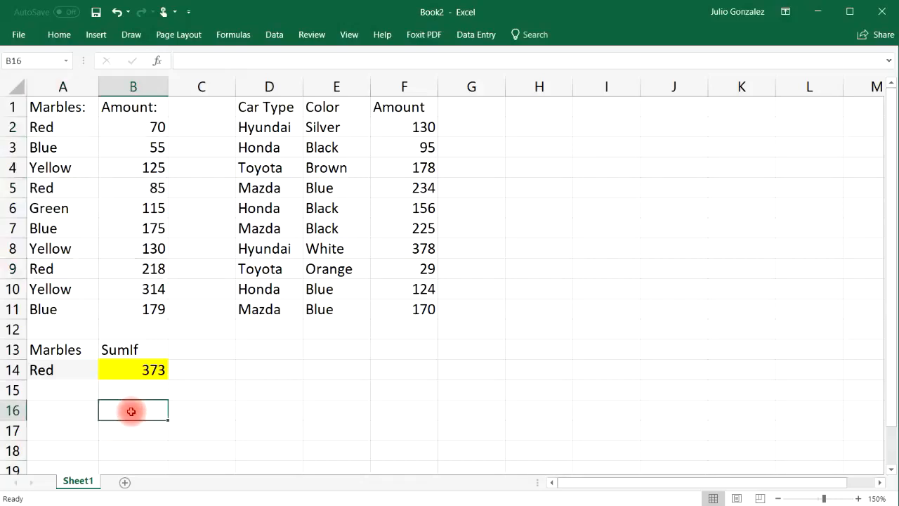
text(=sum()
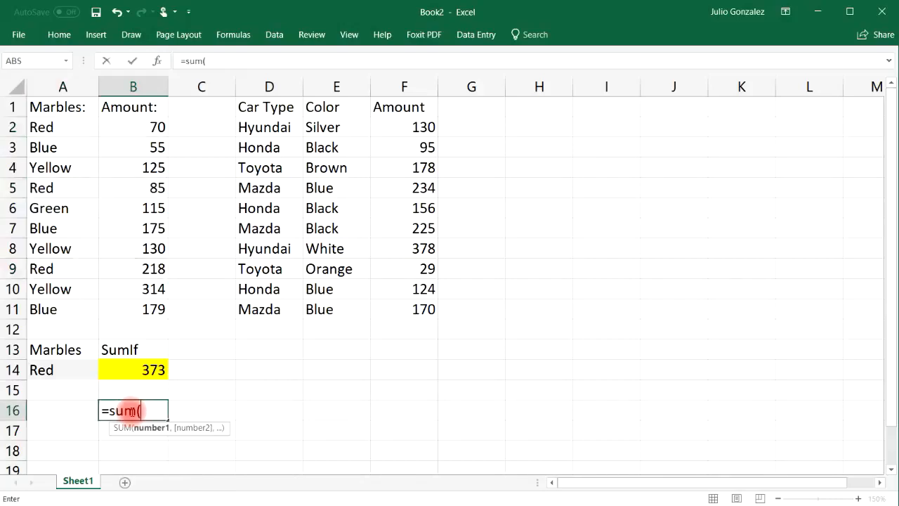
text(70+85+218))
key(Return)
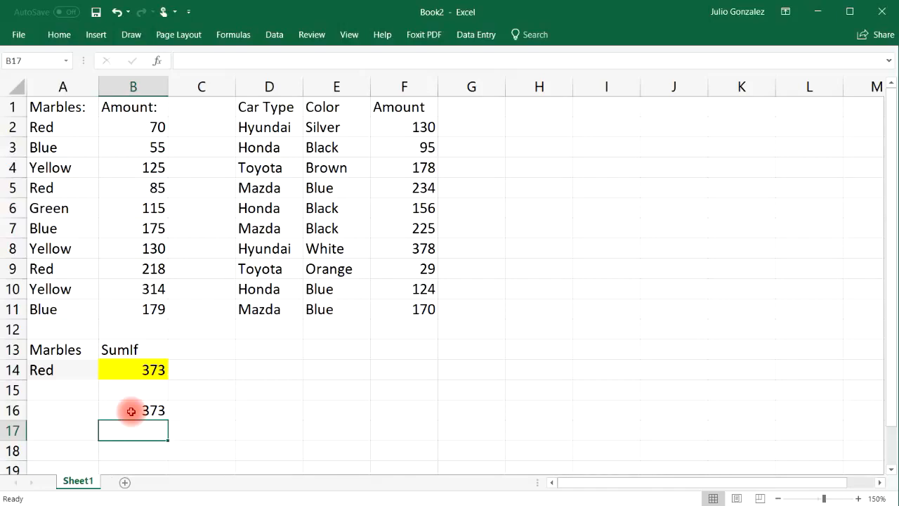
click(131, 411)
key(Delete)
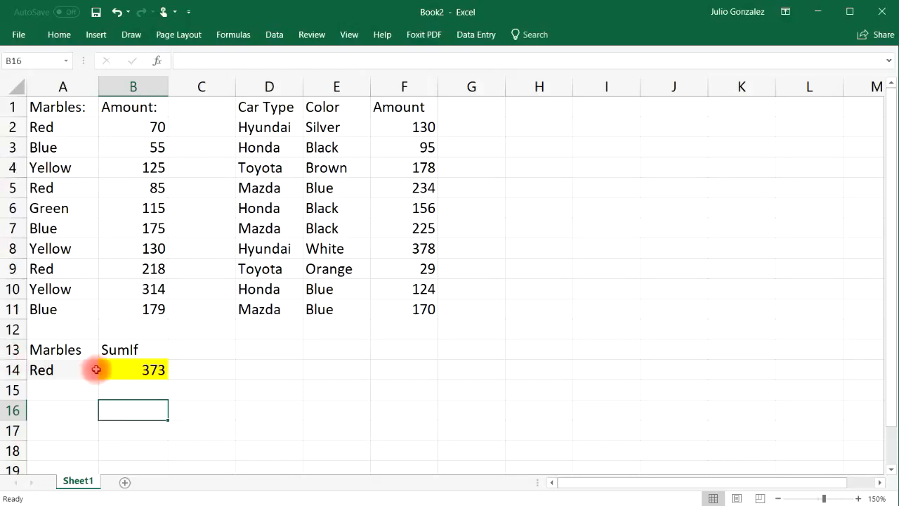
Step: Replace the marble color criterion in A14 with Blue
click(73, 369)
double_click(73, 370)
key(BackSpace)
key(BackSpace)
key(BackSpace)
text(Blue)
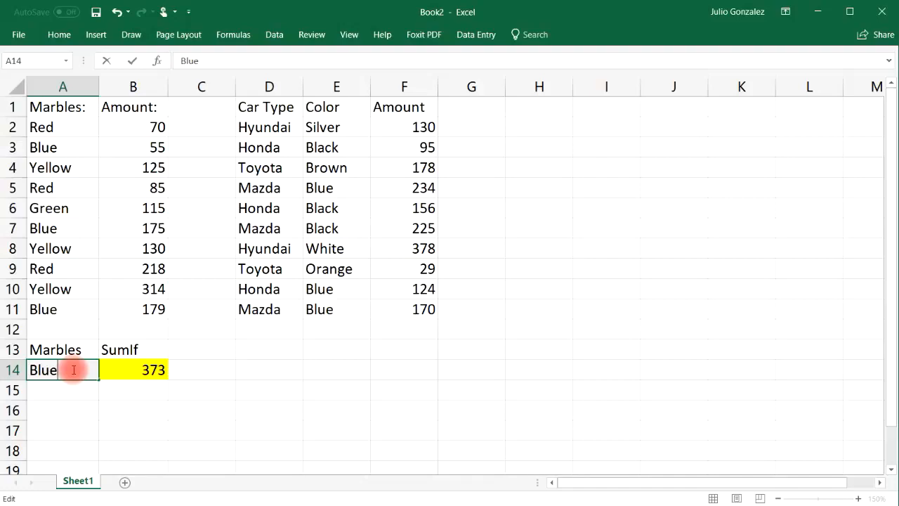
key(Return)
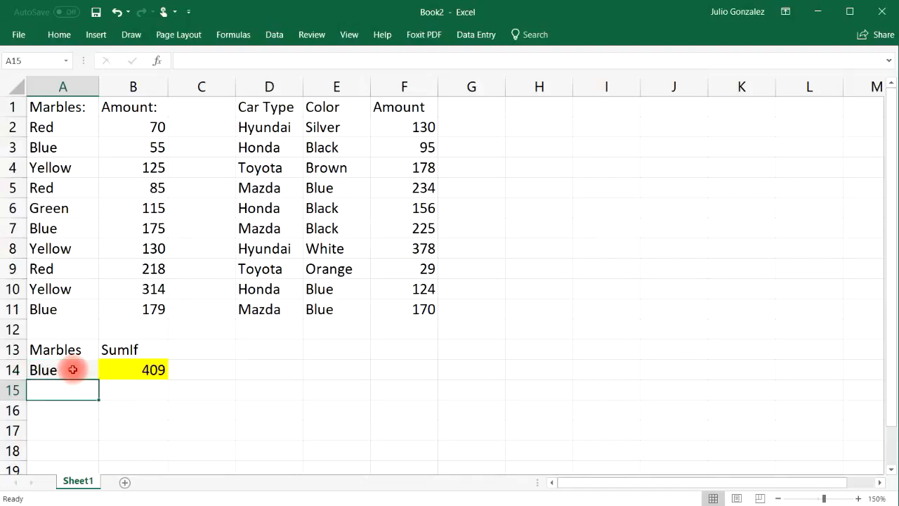
Step: Add list data validation with an in-cell dropdown to A14, using the source Red, Blue, Yellow, Green
click(70, 369)
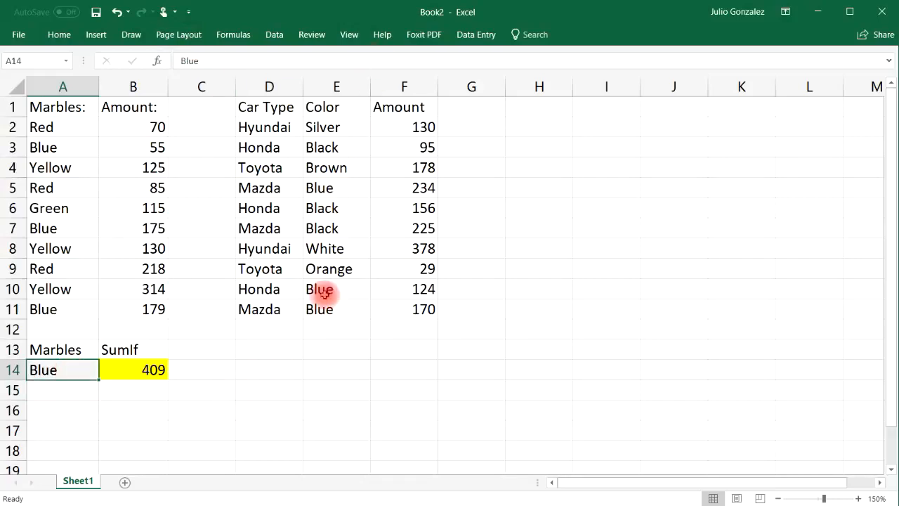
click(274, 34)
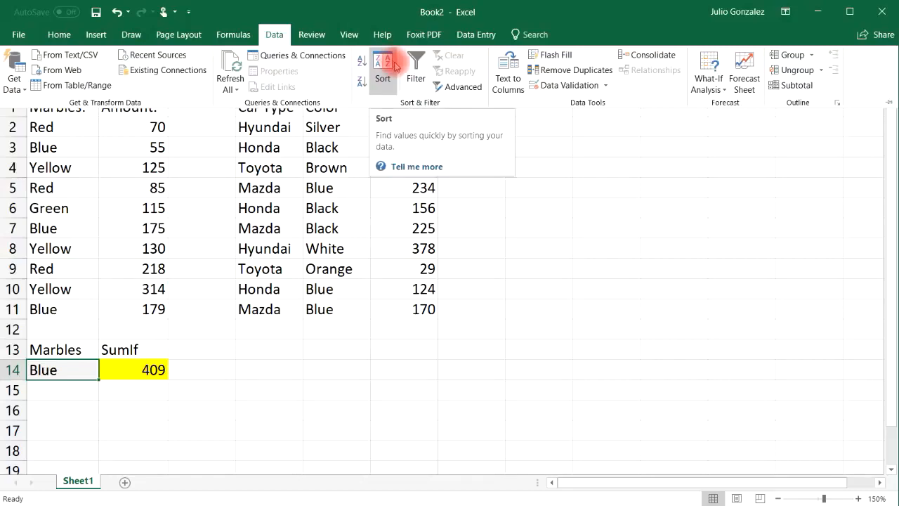
click(572, 85)
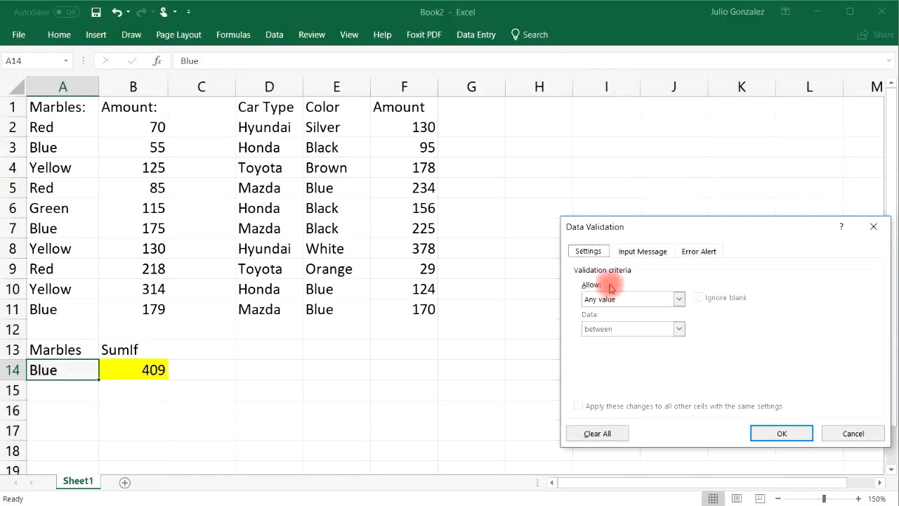
click(678, 298)
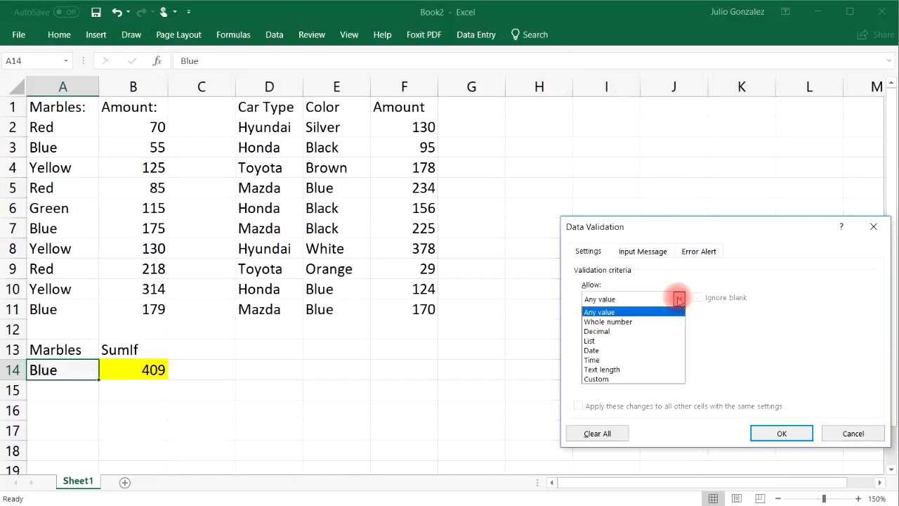
click(632, 349)
click(679, 298)
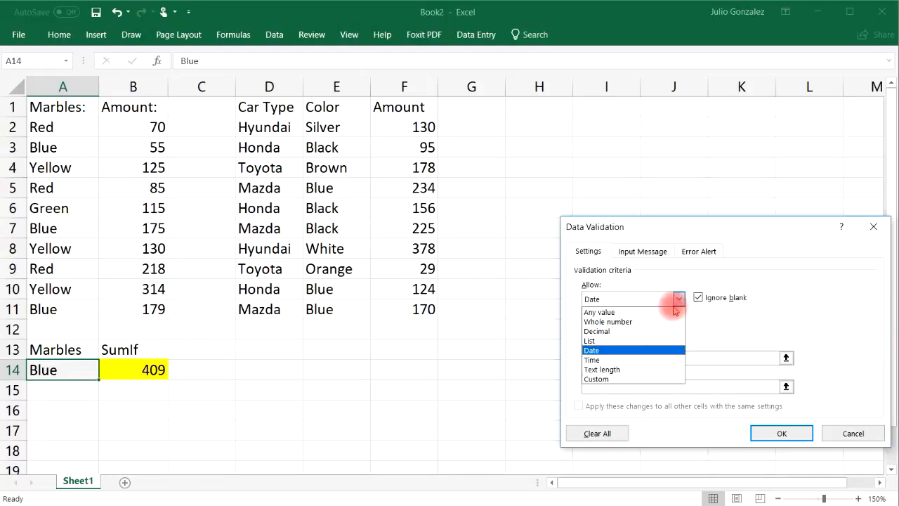
click(660, 340)
click(665, 357)
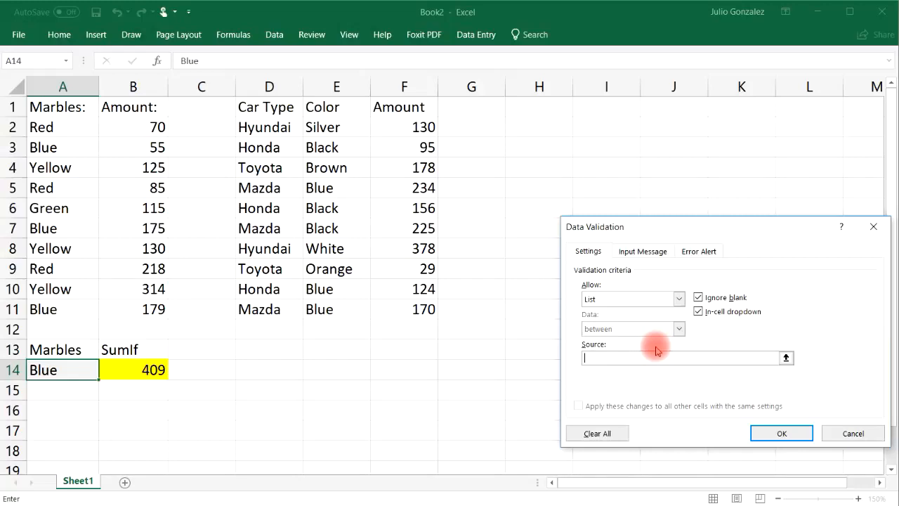
text(Red, Blue, Yellow, Green)
click(784, 433)
Step: Try the dropdown list in A14 by choosing Yellow and then Green as the criterion
click(104, 372)
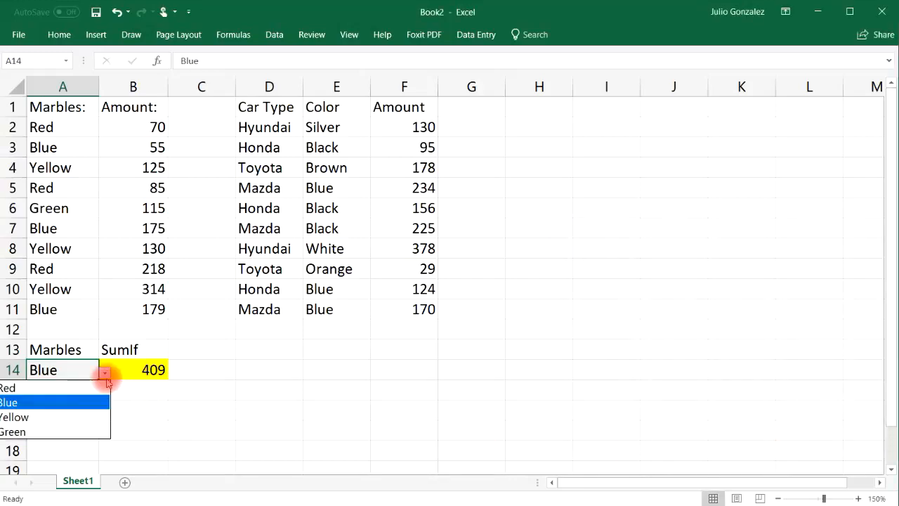
click(99, 418)
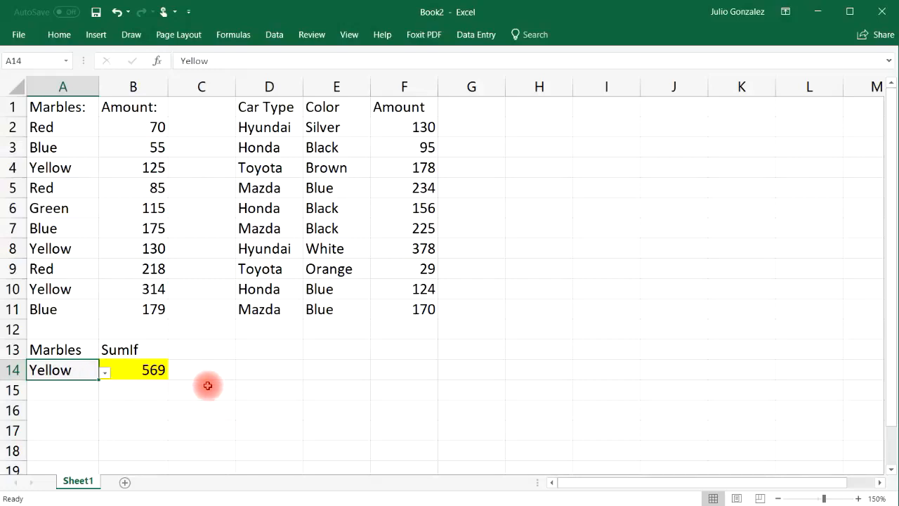
click(104, 372)
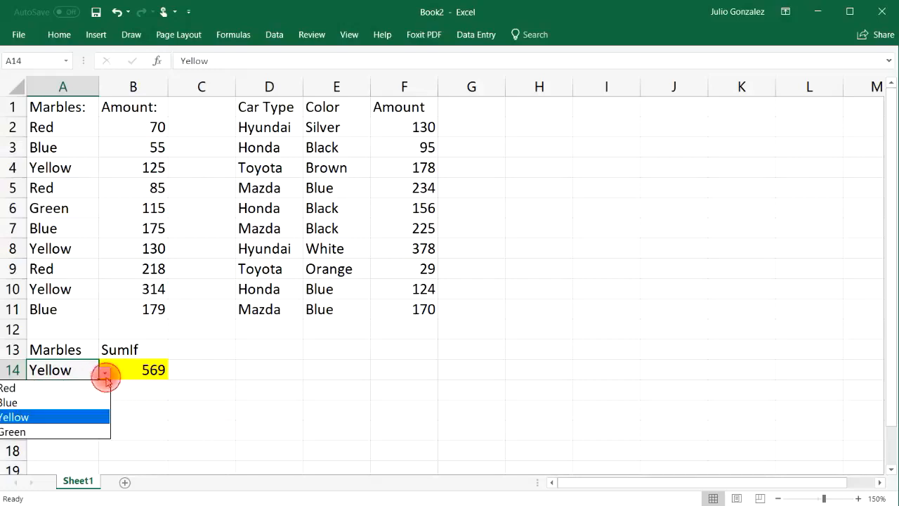
click(84, 418)
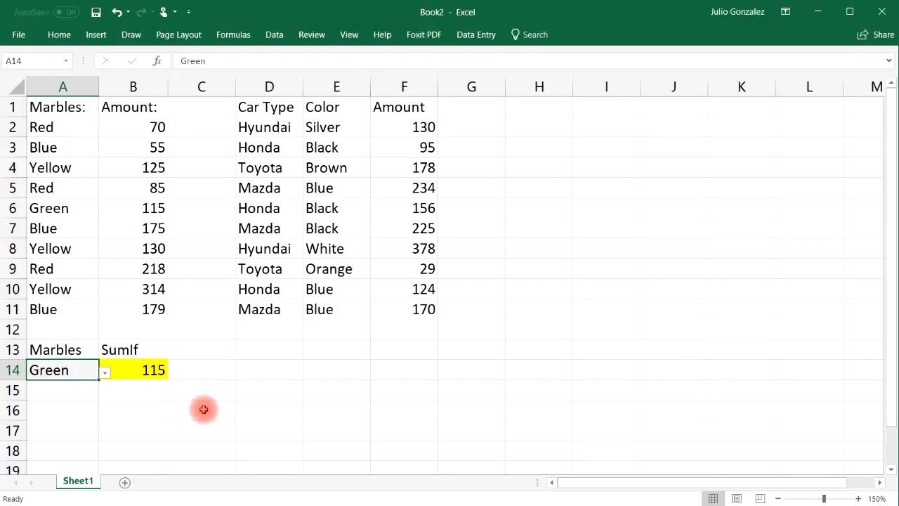
Step: Check the Green marble entry in A6 and its amount in B6 against the SumIf result
click(156, 222)
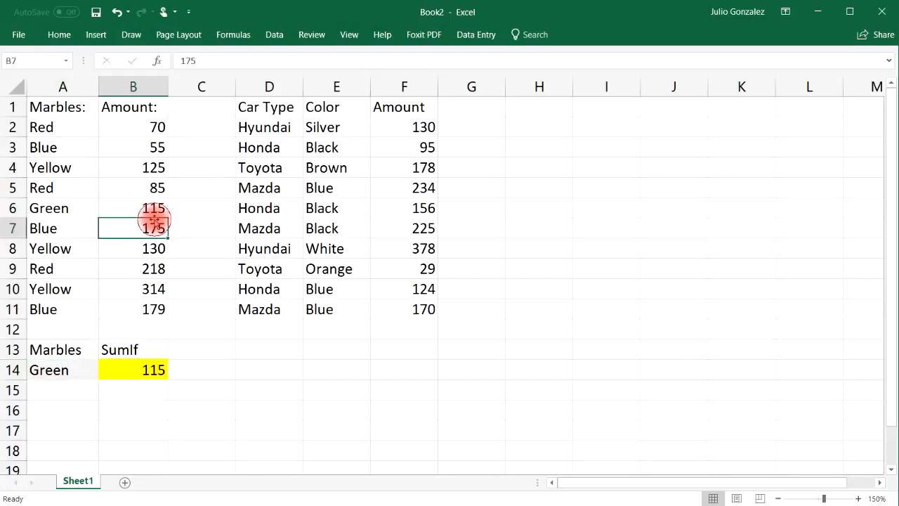
click(126, 208)
click(65, 209)
click(155, 206)
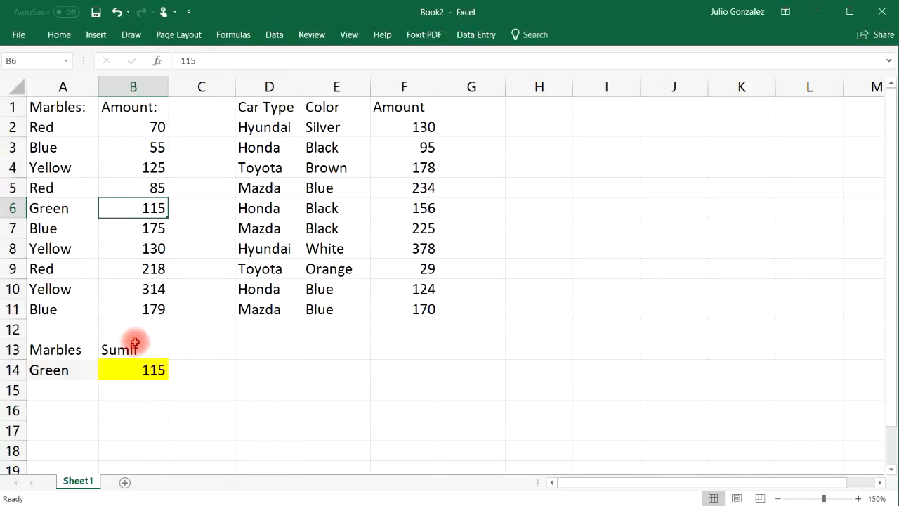
Step: Choose Red from the dropdown list in A14 as the marble criterion
click(89, 373)
click(104, 373)
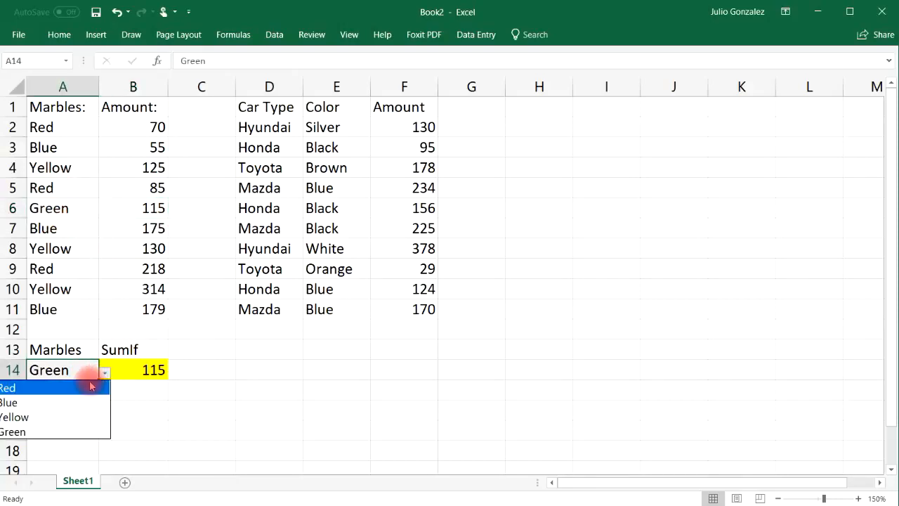
click(88, 381)
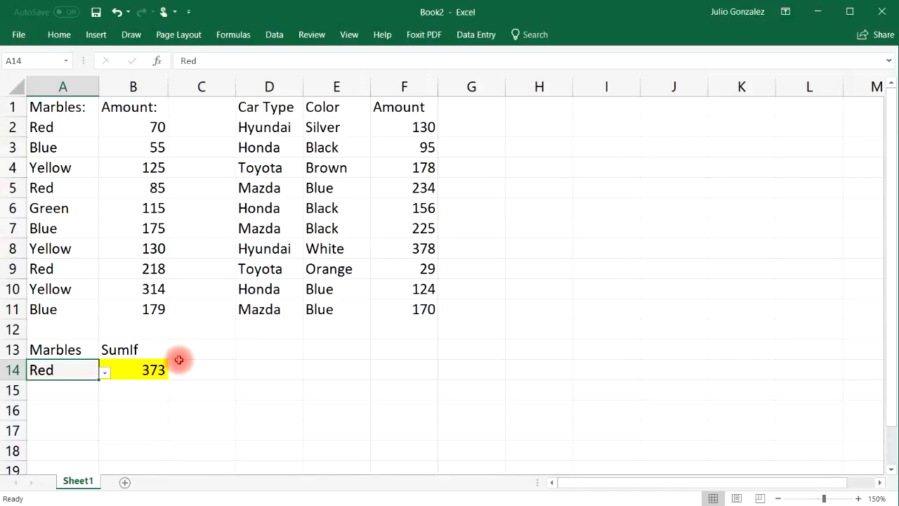
click(156, 395)
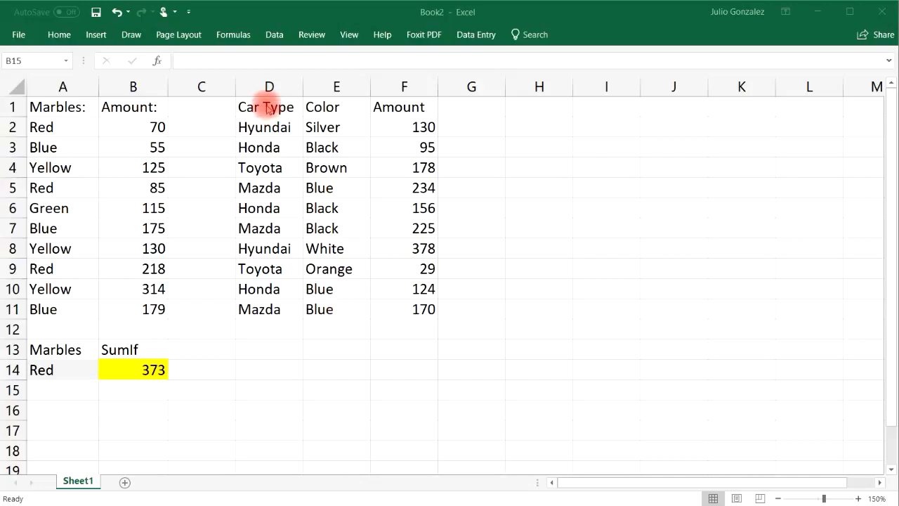
Step: Review the two criteria columns of the car table by selecting car types D2:D11 and colors E2:E11
drag(269, 130, 270, 309)
drag(351, 125, 355, 309)
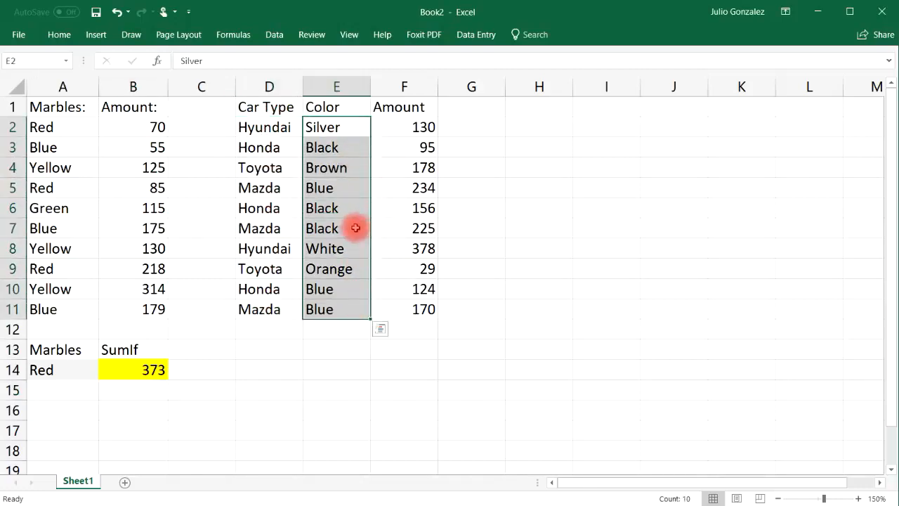
click(258, 374)
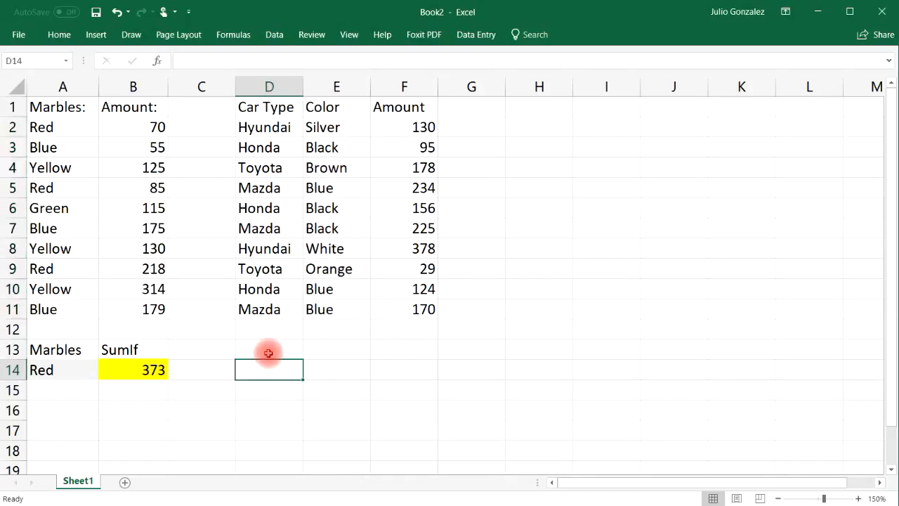
Step: Enter the headings Car Type, Color and SumIfS in cells D13, E13 and F13
click(269, 345)
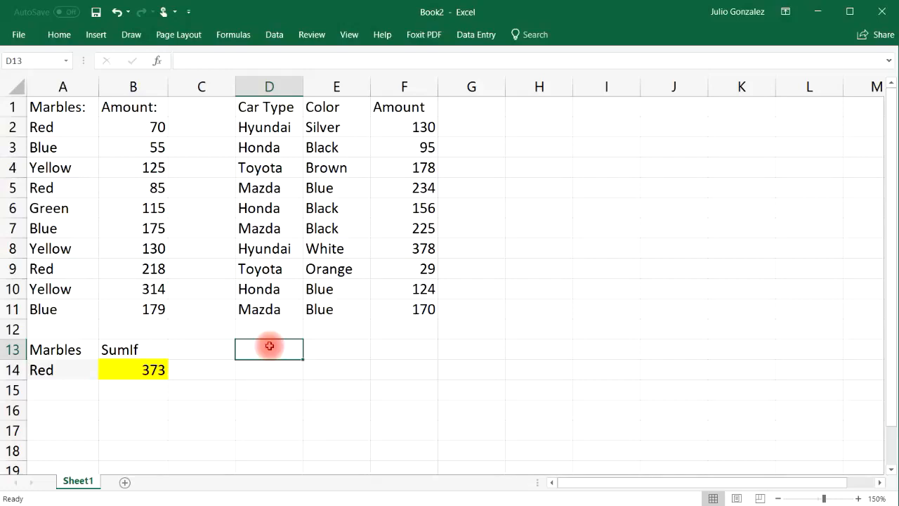
text(Car)
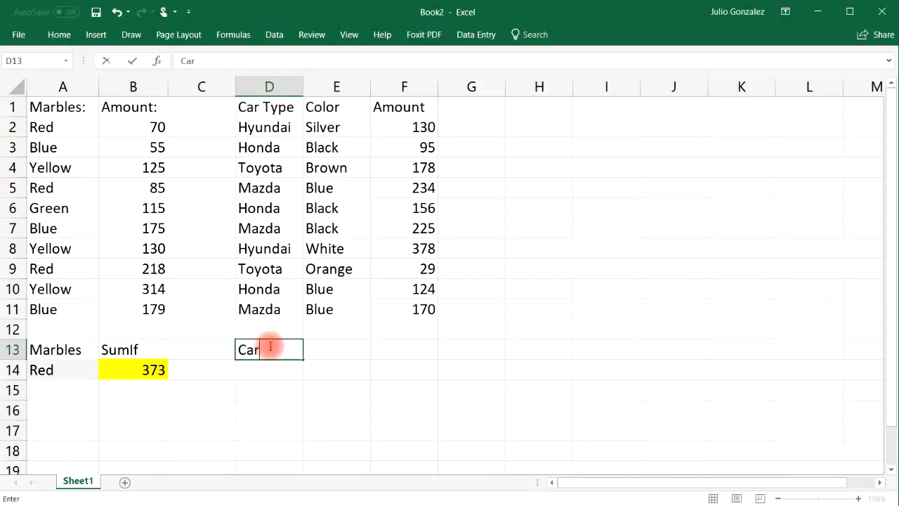
text( Type)
key(Tab)
text(Color)
key(Tab)
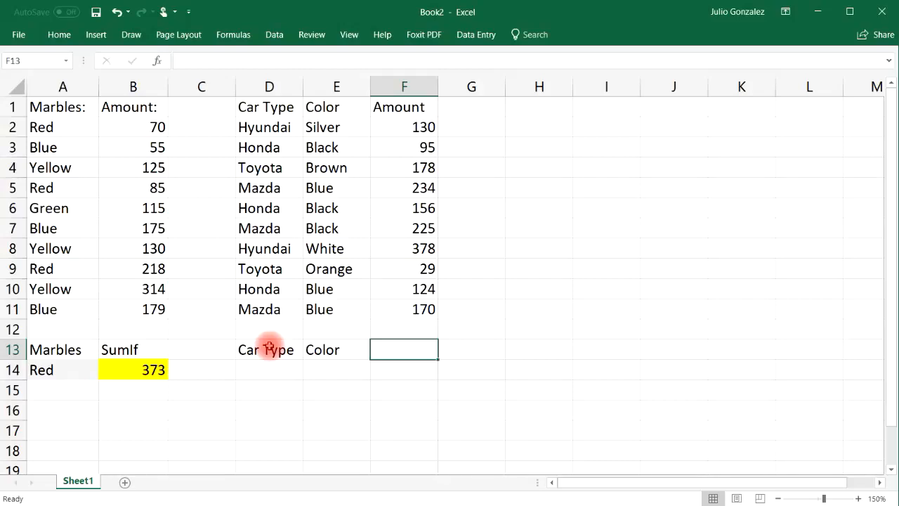
text(SumIfS)
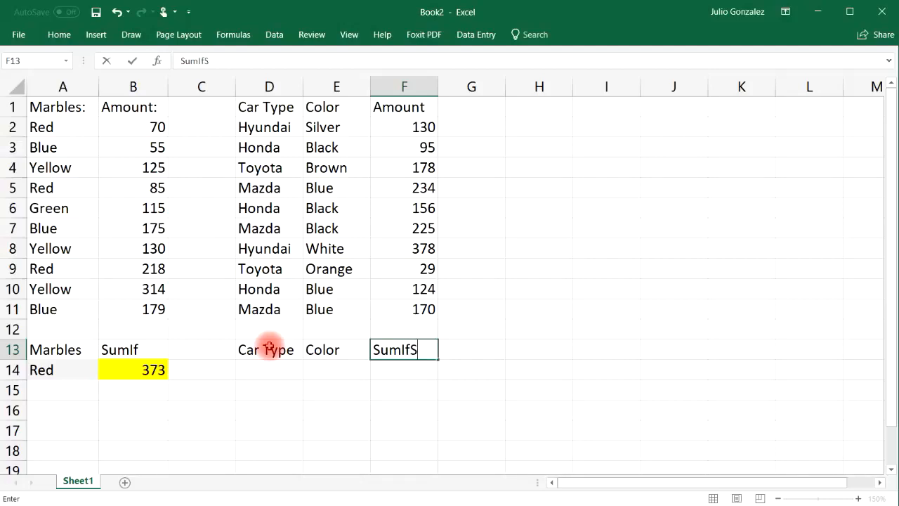
key(Return)
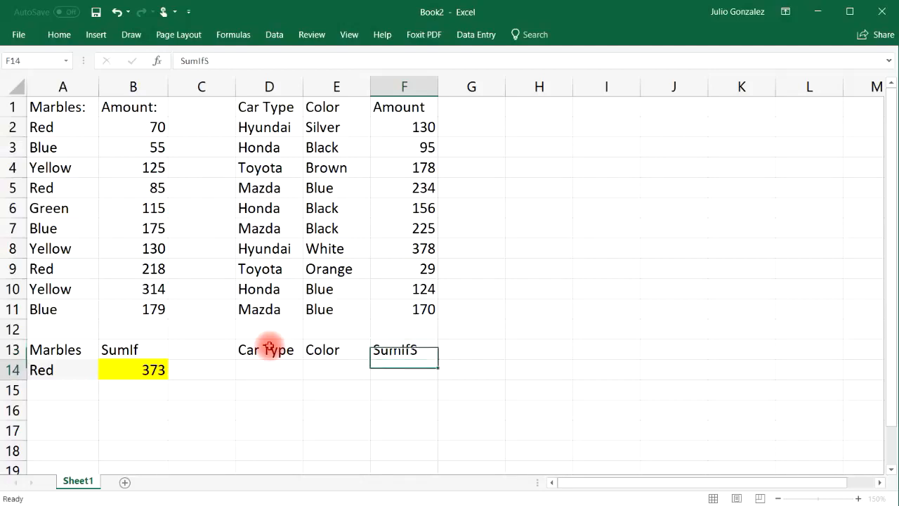
Step: Fill the criteria cells D14:E14 under Car Type and Color with light gray
drag(267, 366, 325, 361)
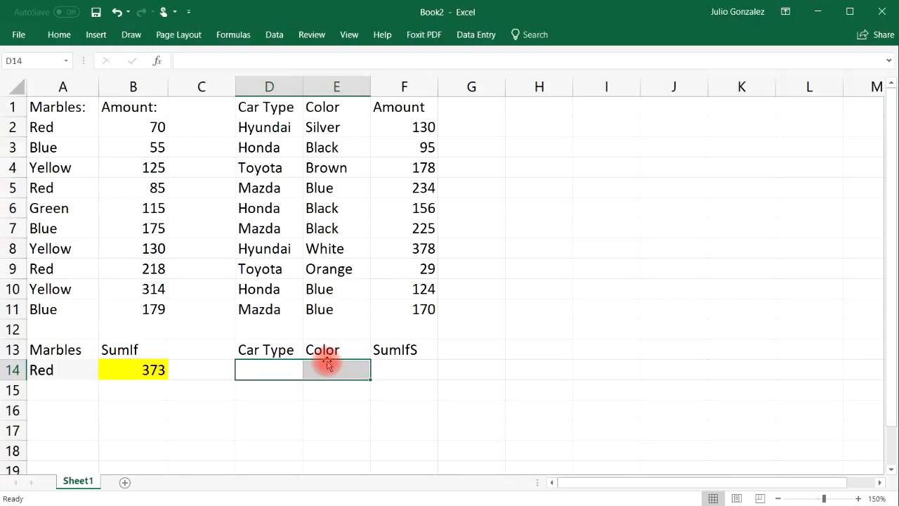
click(60, 33)
click(208, 82)
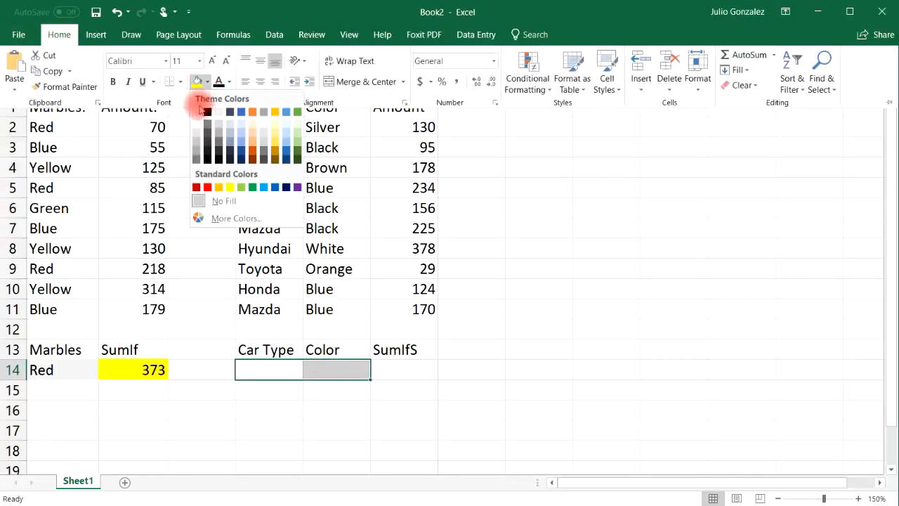
click(225, 112)
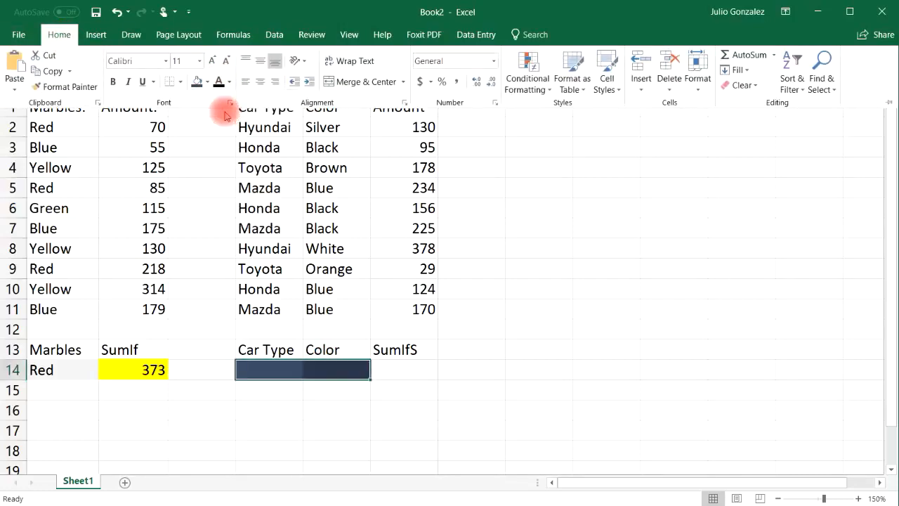
click(207, 81)
click(219, 113)
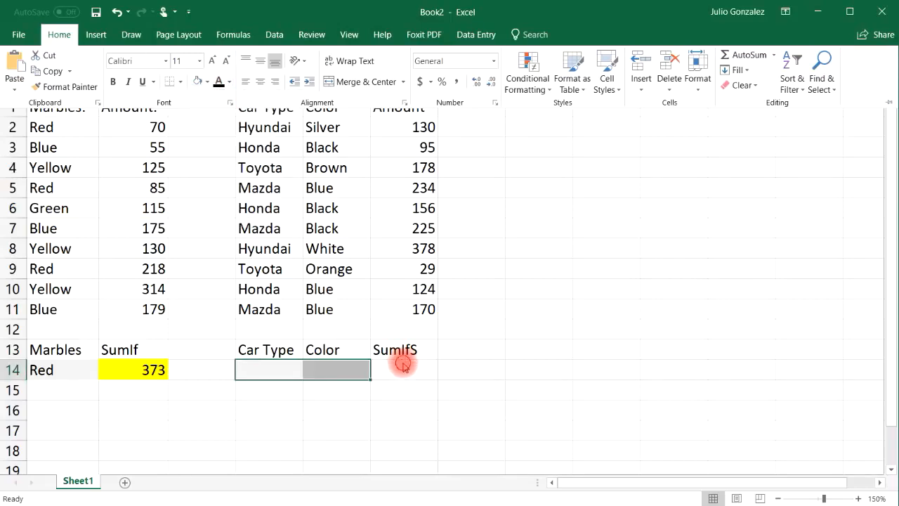
Step: Fill the SumIfS result cell F14 with yellow
click(396, 370)
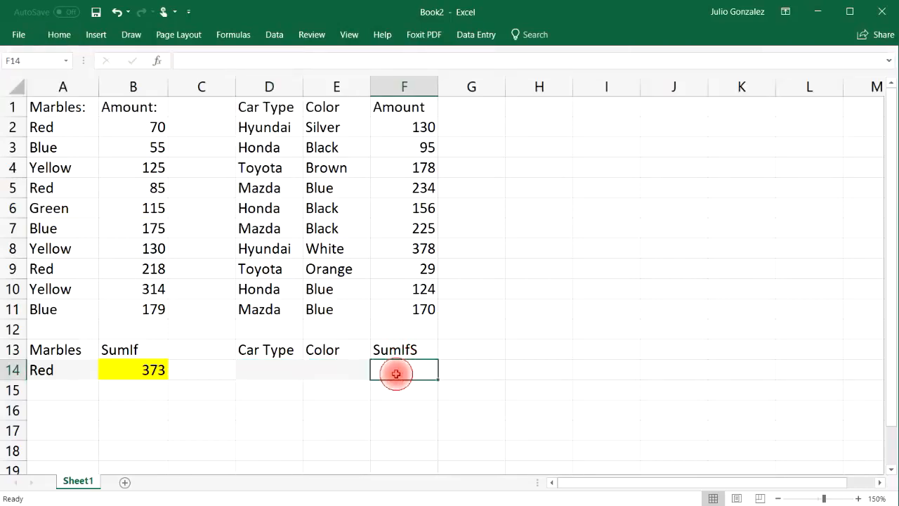
click(59, 34)
click(208, 82)
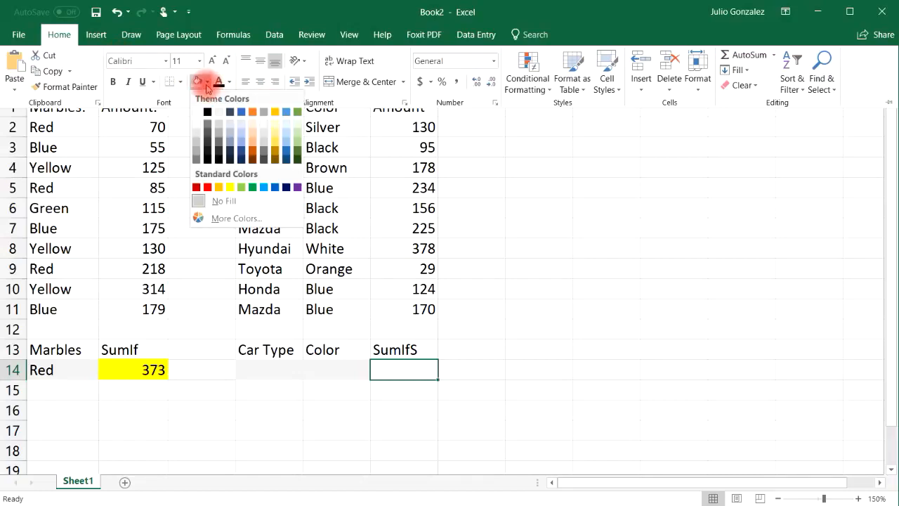
click(230, 186)
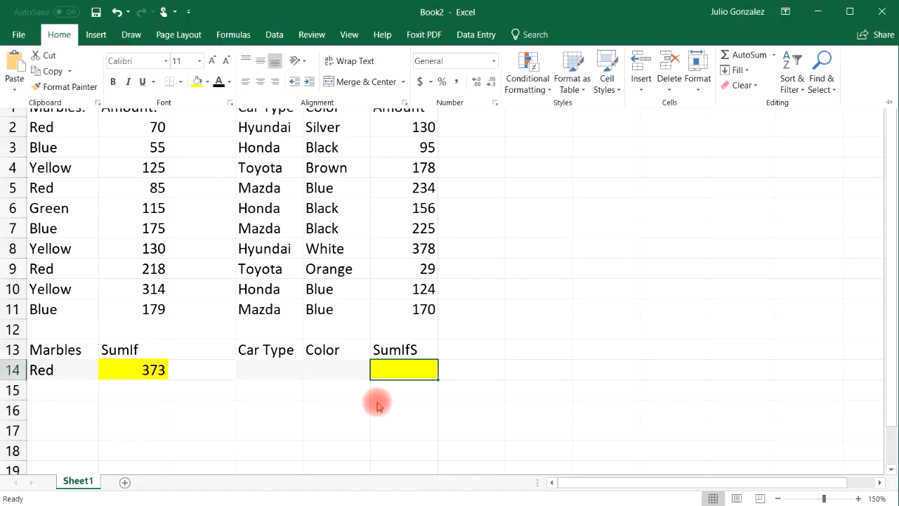
click(281, 366)
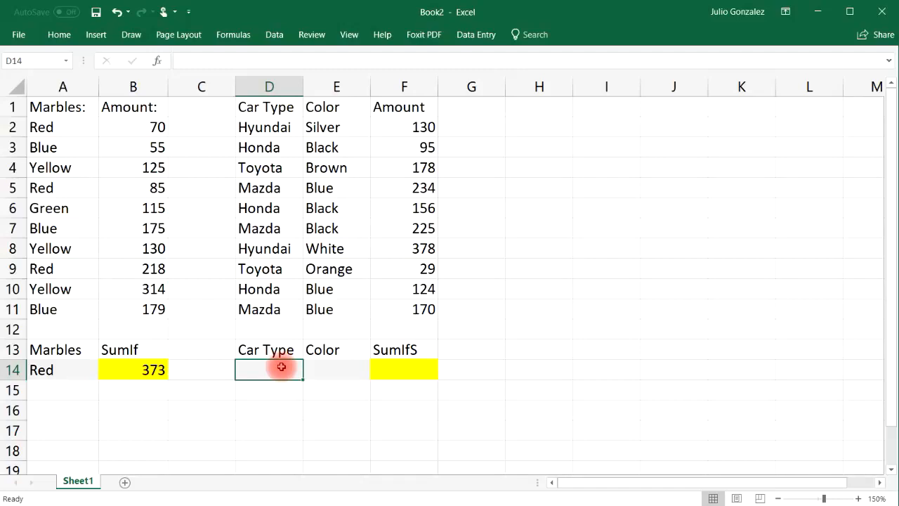
Step: Start a SUMIFS formula in F14 with the amounts F2:F11 as the sum range
click(414, 374)
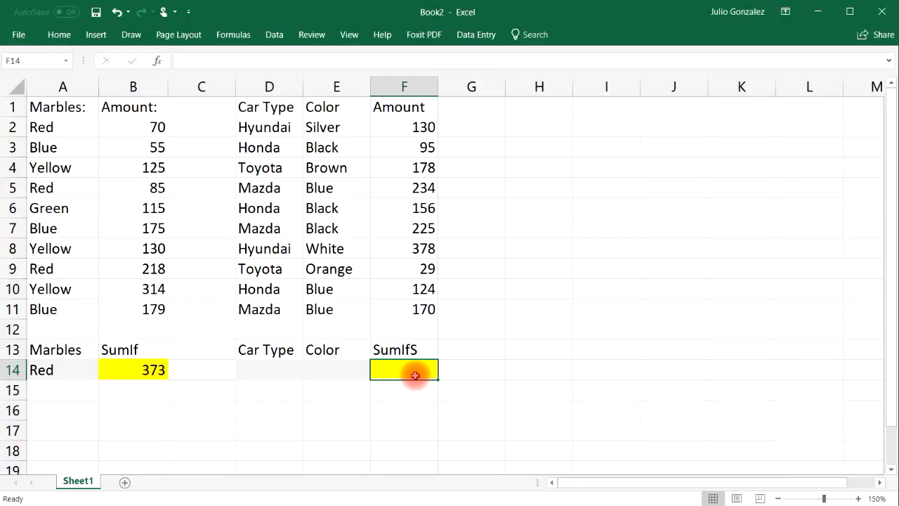
text(=)
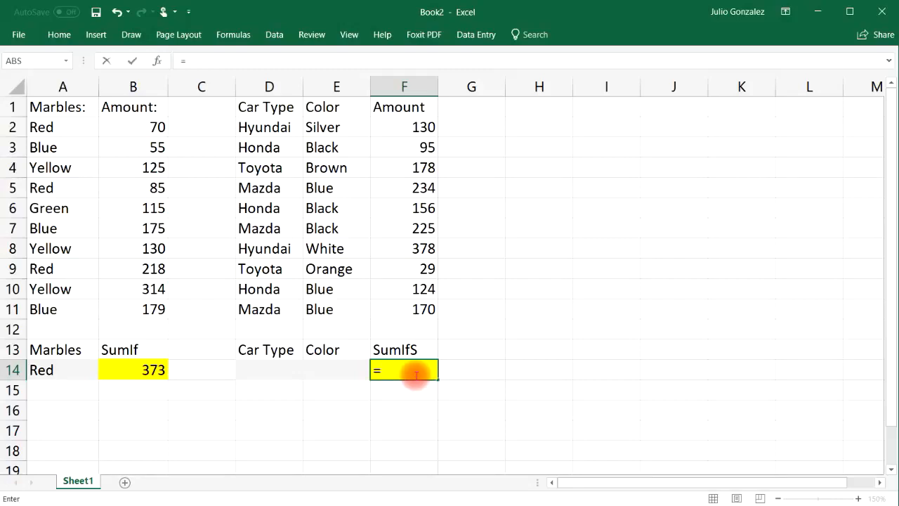
text(sum)
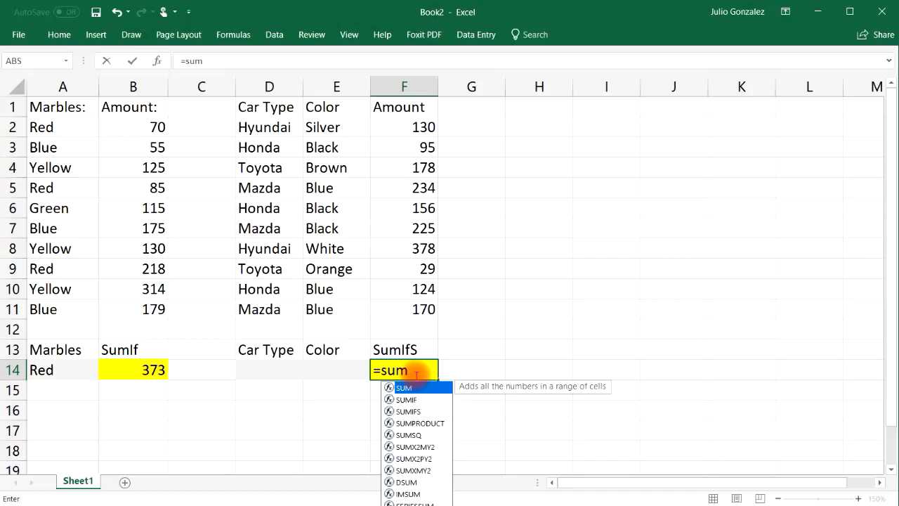
text(ifs()
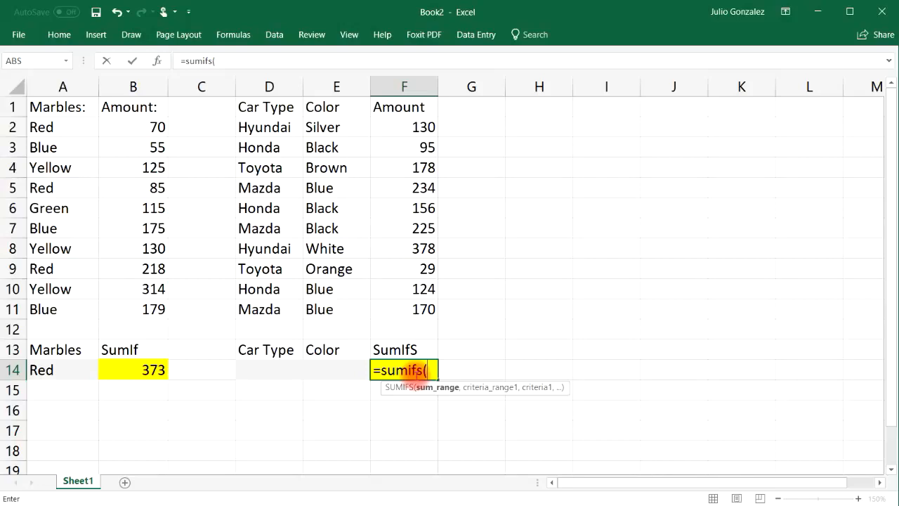
drag(420, 126, 419, 309)
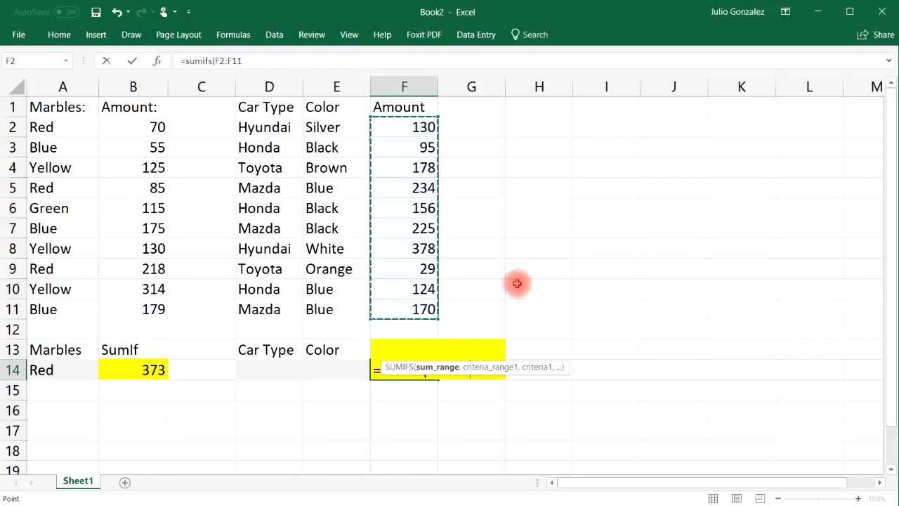
text(,)
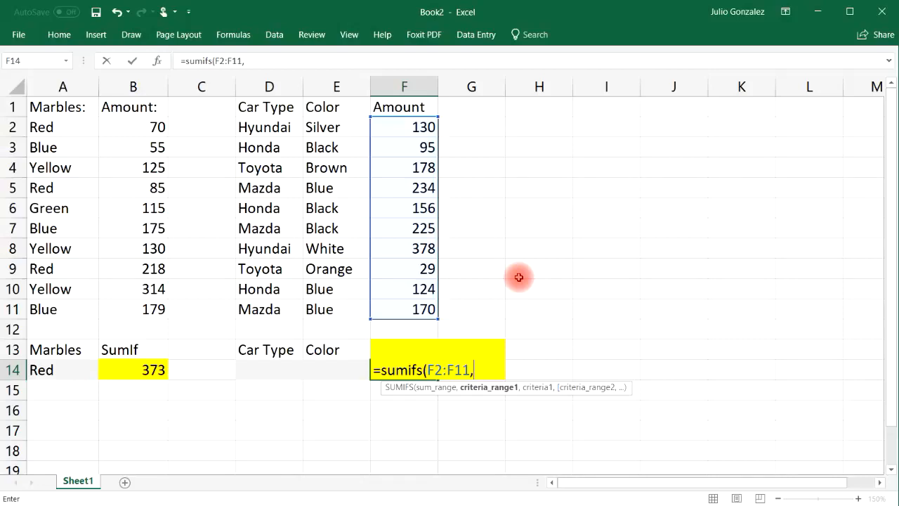
Step: Add the CarType range D2:D11 as the first criteria range, with D14 as its criterion
drag(264, 127, 261, 308)
text(,)
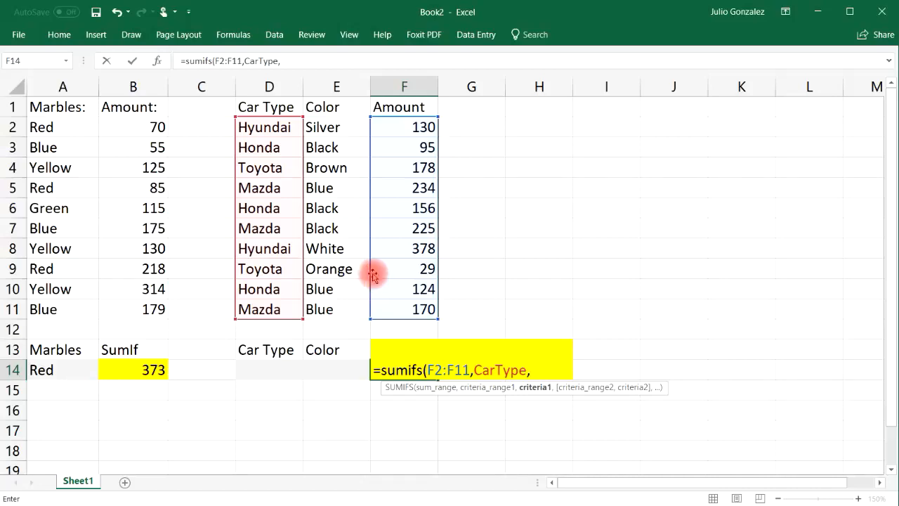
click(276, 366)
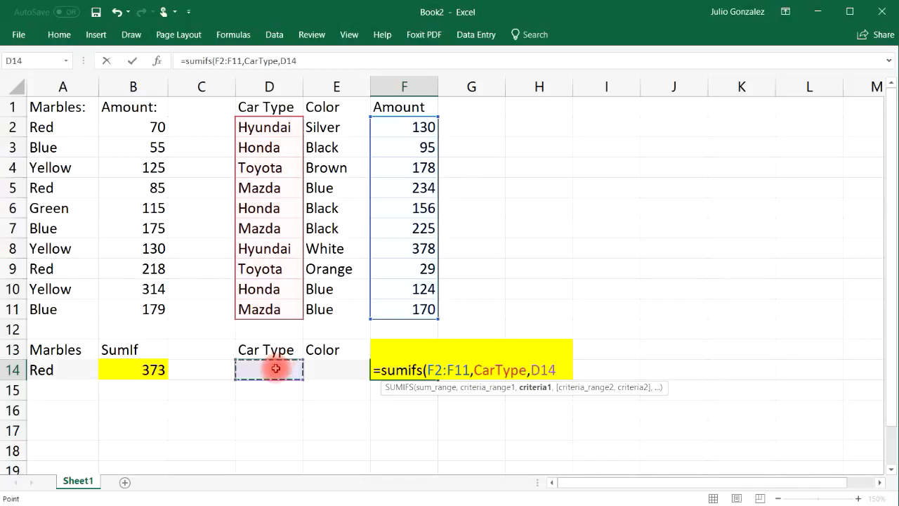
text(,)
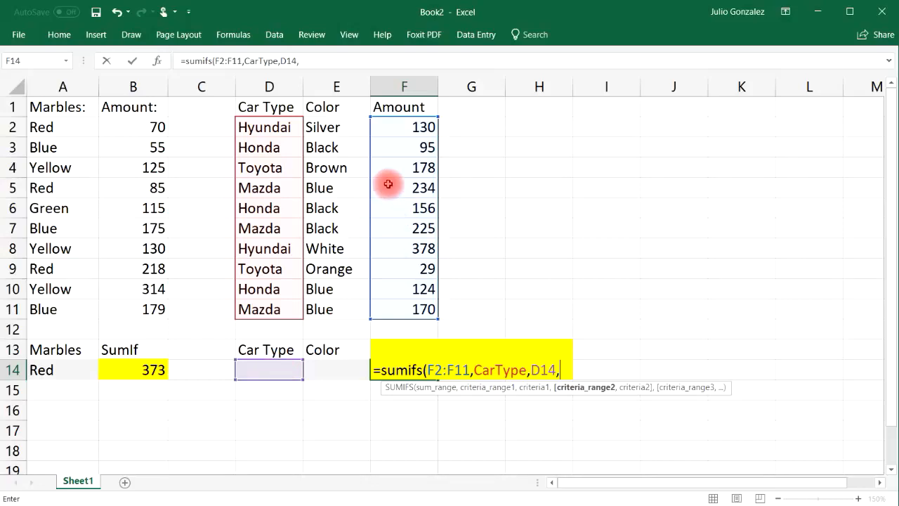
Step: Add the colors E2:E11 as the second criteria range with E14 as its criterion, and complete the SUMIFS formula
drag(340, 126, 331, 306)
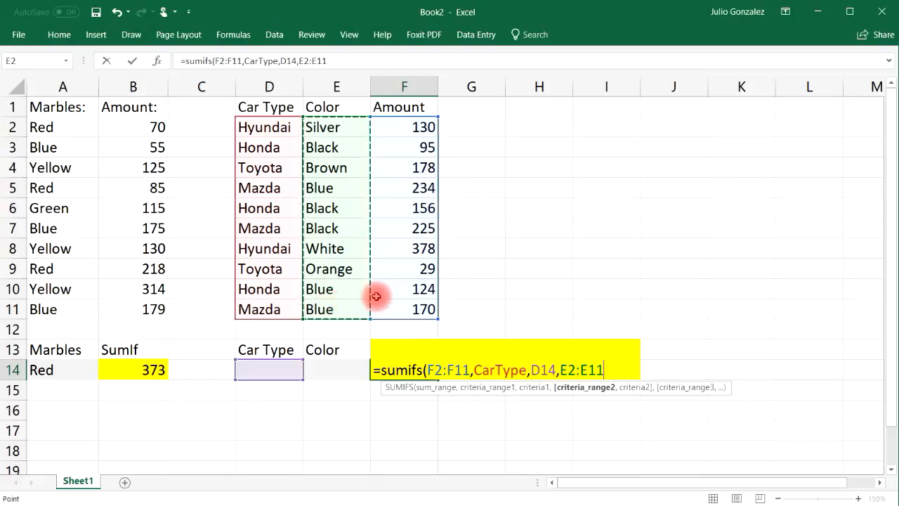
text(,)
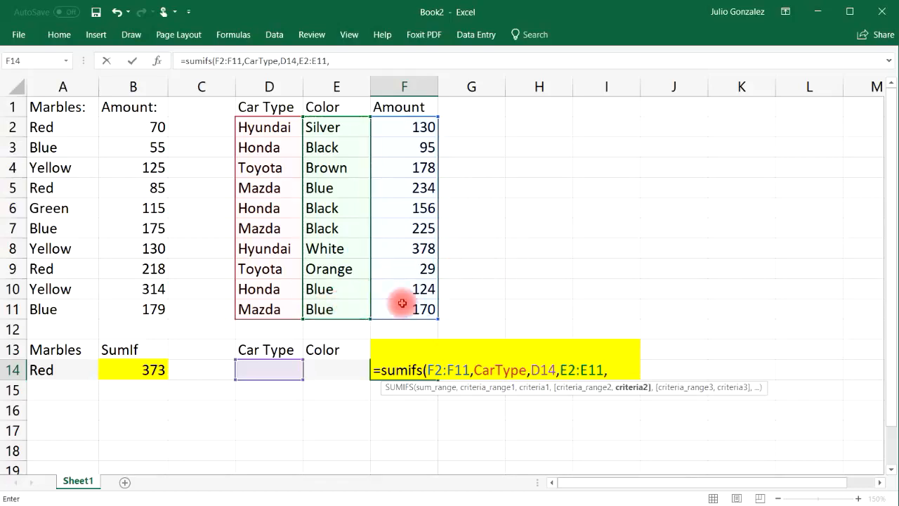
click(336, 367)
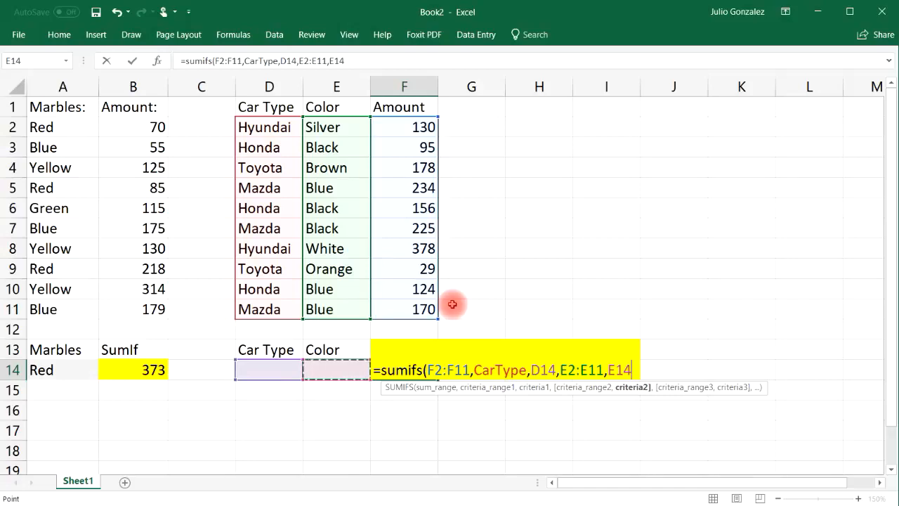
key(Return)
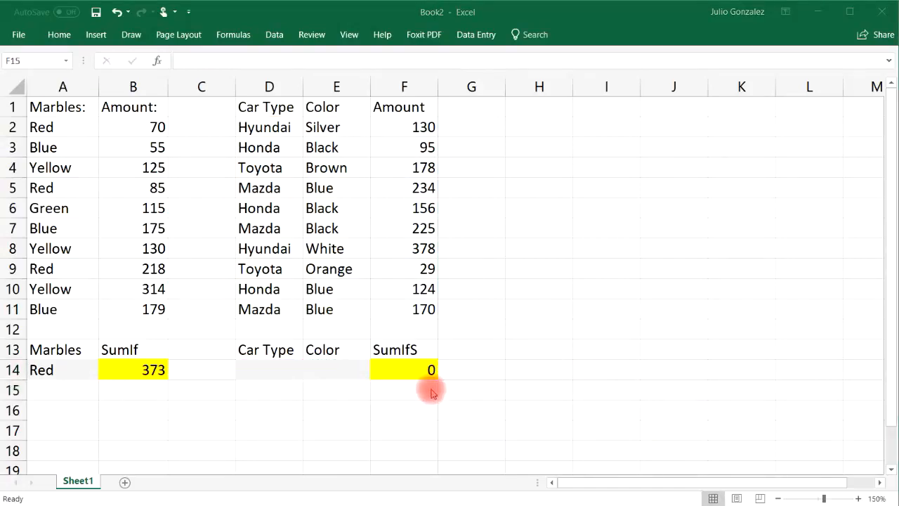
Step: Enter Hyundai in D14 and Silver in E14, and check the SumIfS result against the table row D2:F2
click(274, 368)
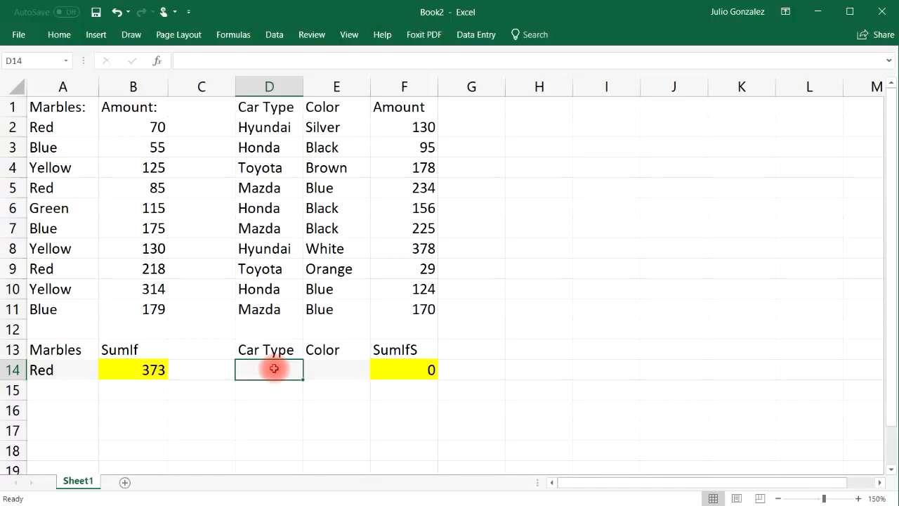
text(Hyundai)
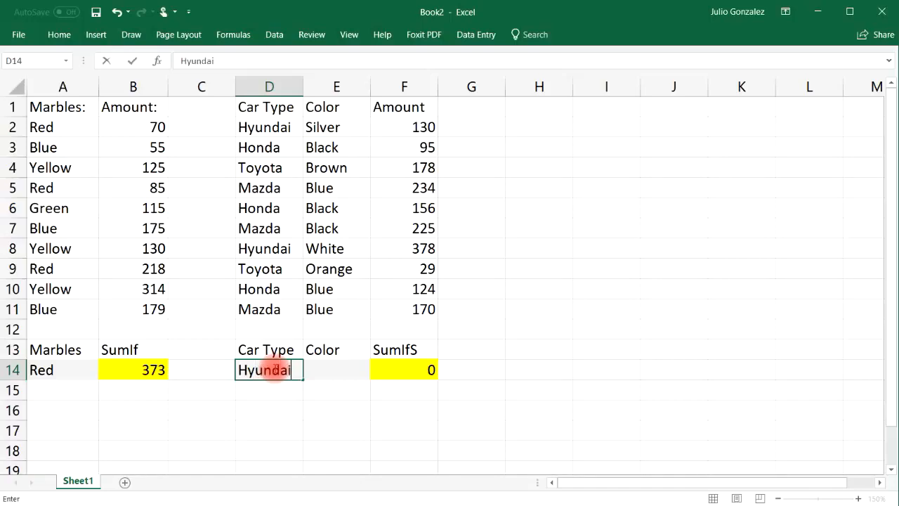
key(Tab)
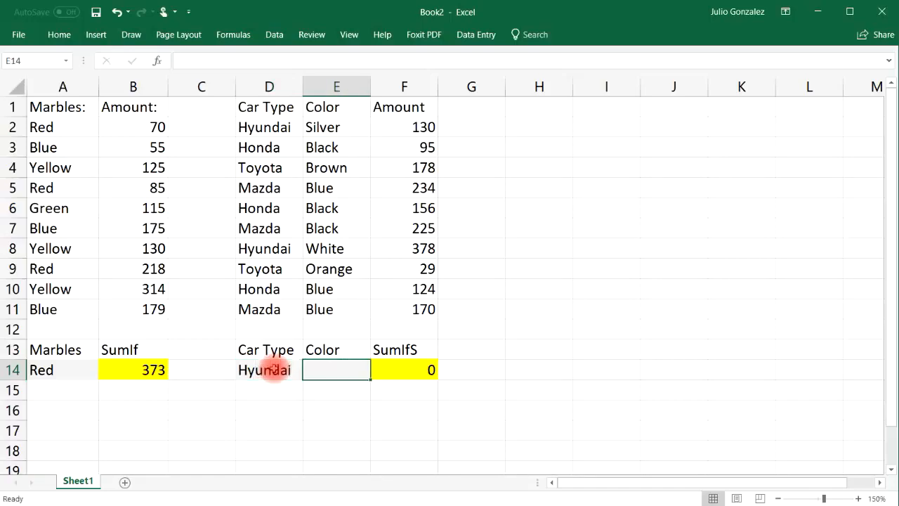
text(Silv)
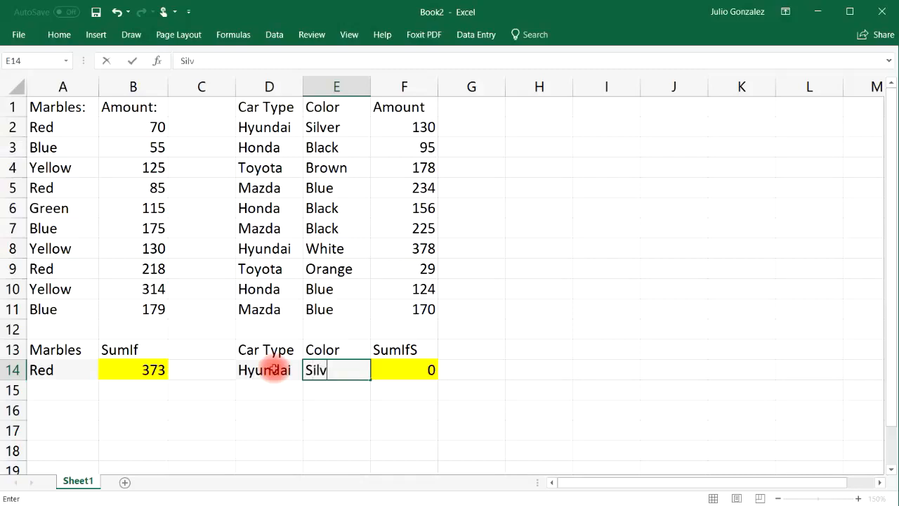
text(er)
key(Return)
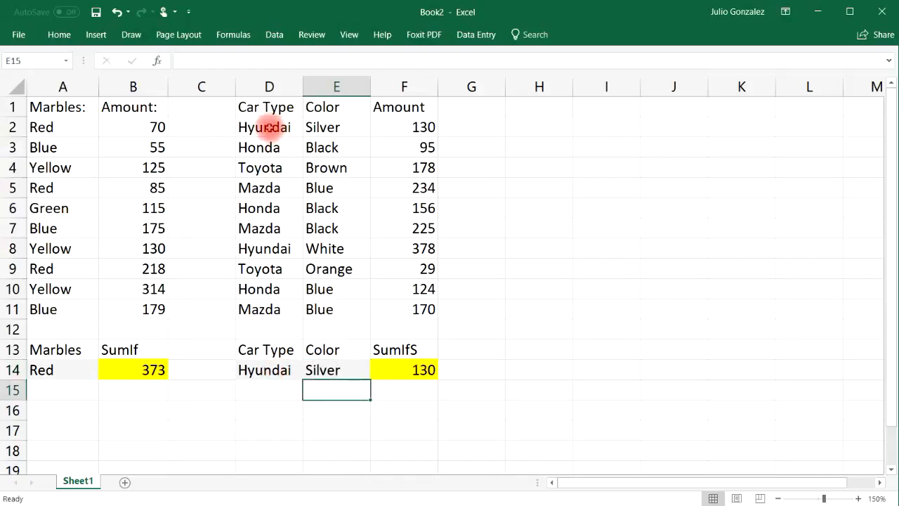
drag(269, 127, 400, 126)
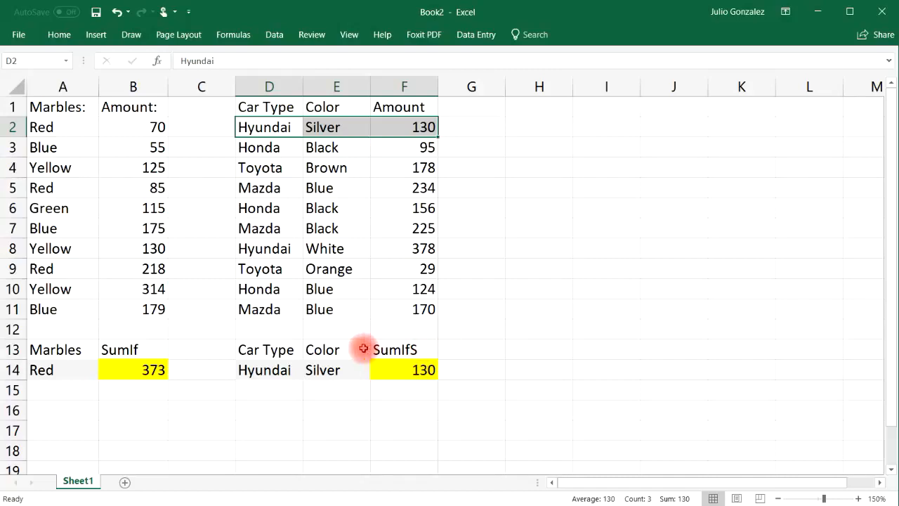
Step: Change the SumIfS criteria to Honda in D14 and Black in E14
click(285, 370)
text(Ho)
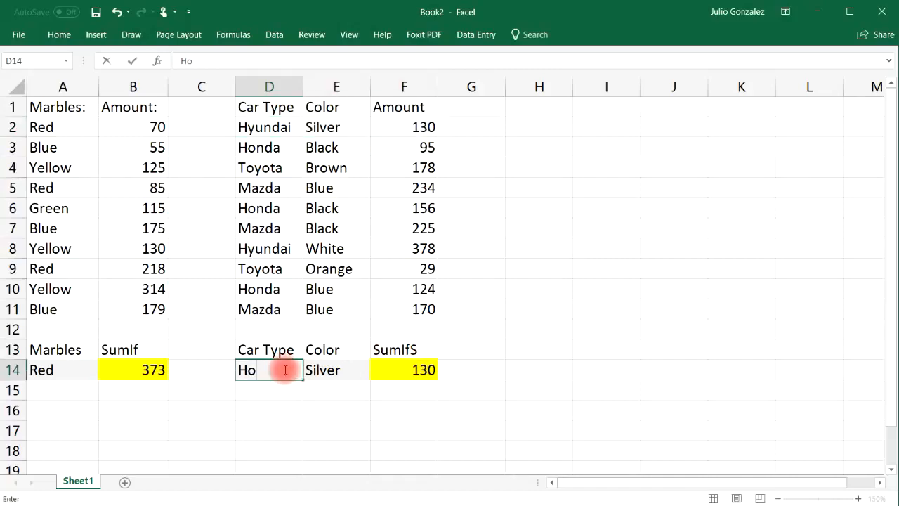
text(nda)
key(Tab)
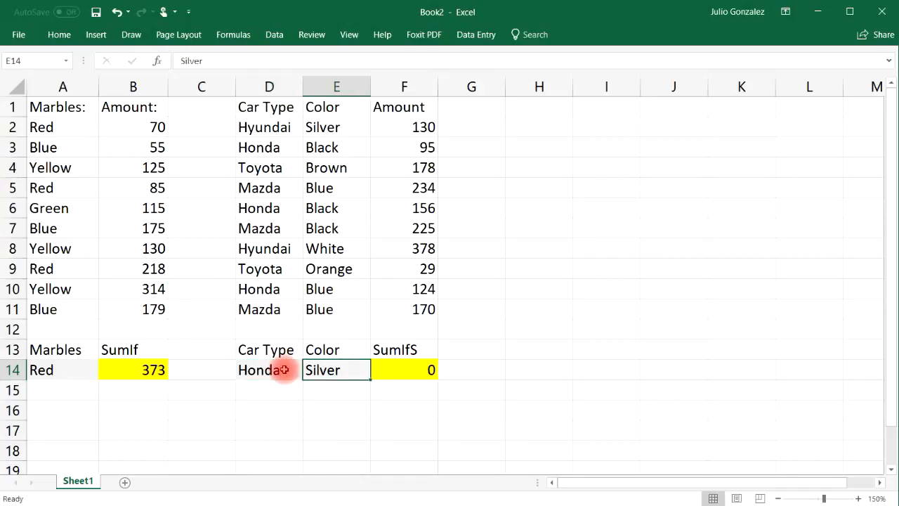
text(Black)
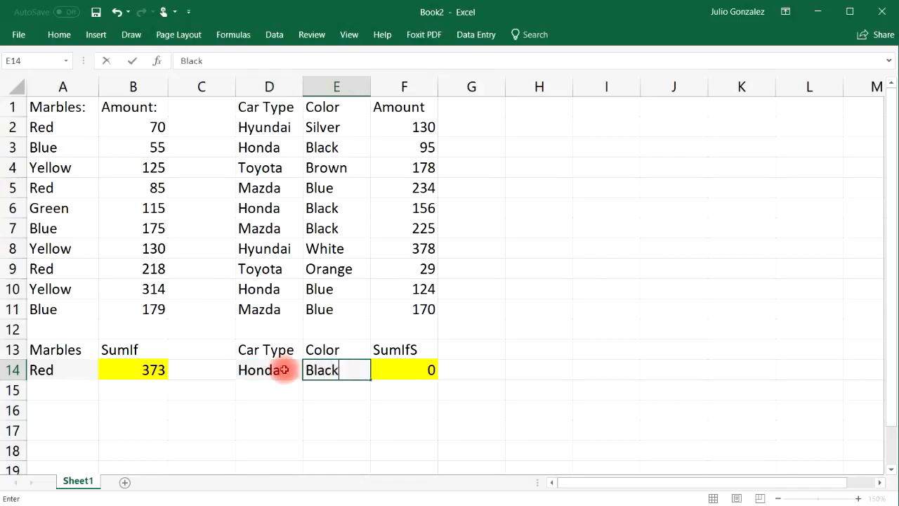
key(Return)
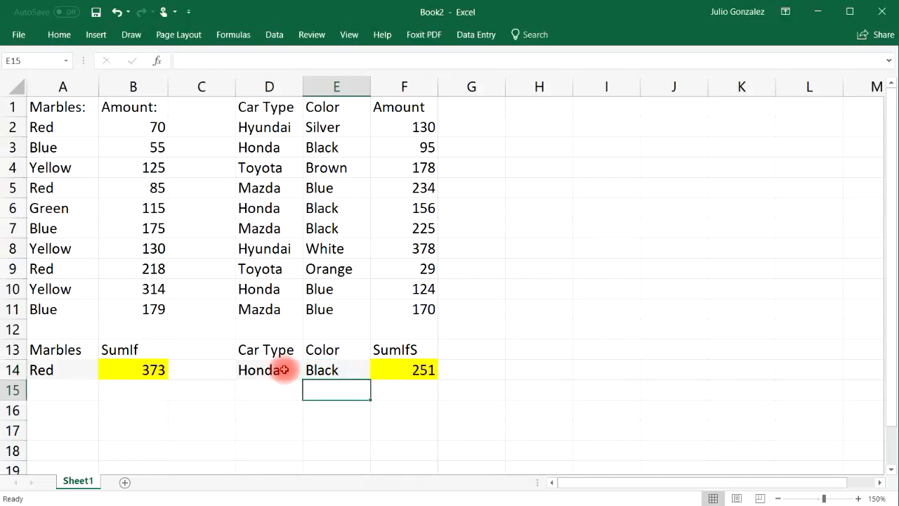
Step: Select the two black Honda rows, D3:F3 and D6:F6, together to compare their amounts with the SumIfS result
click(254, 146)
drag(300, 148, 421, 147)
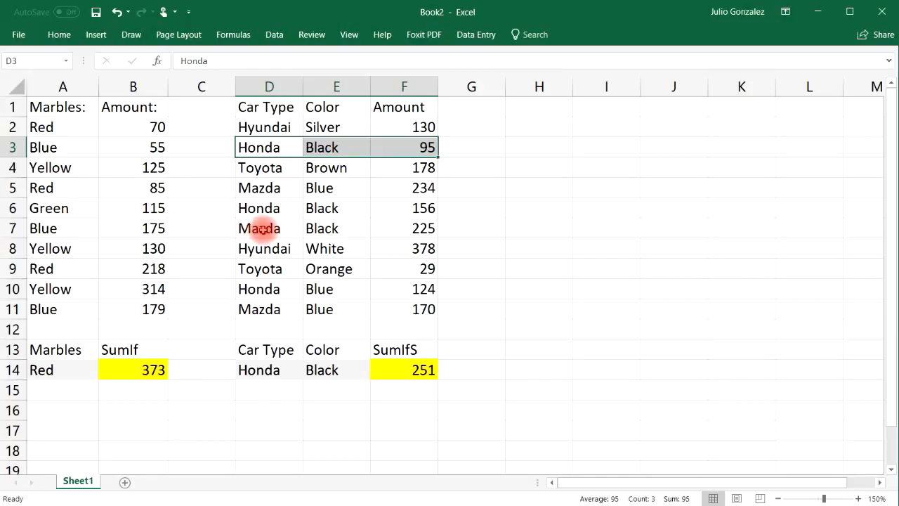
ctrl+click(261, 209)
drag(321, 207, 399, 204)
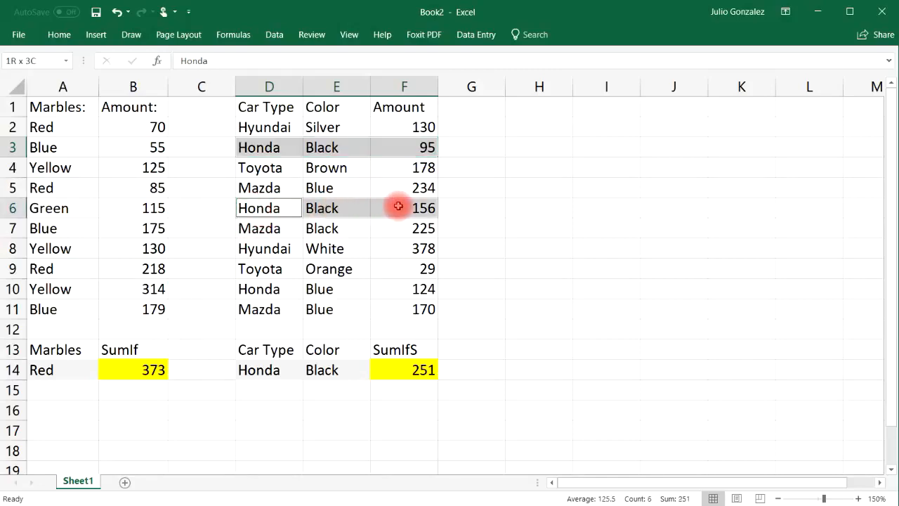
Step: Enter the check formula =SUM(95+156) in cell F16
click(416, 406)
text(=sum )
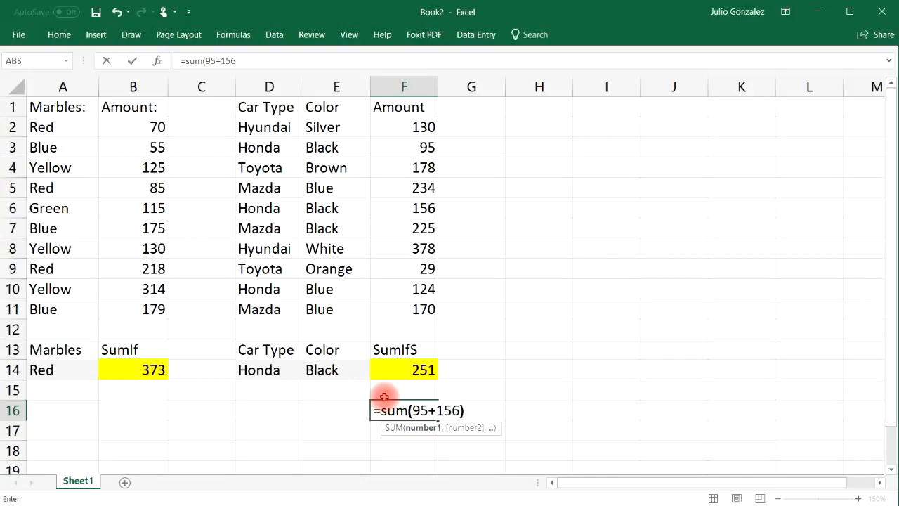
text(95+156))
key(Return)
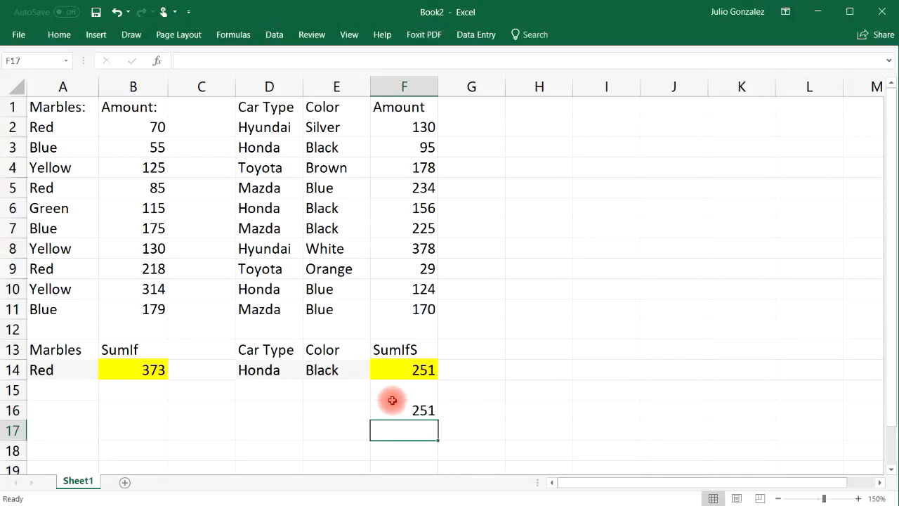
Step: Clear the check formula from cell F16
click(392, 408)
key(Delete)
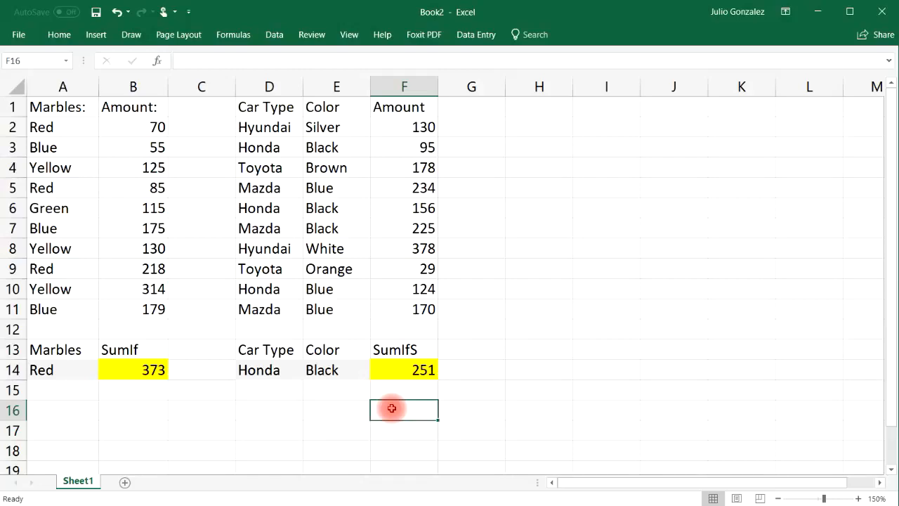
Step: Review the car amounts F2:F11, the car type and color columns, the Marbles column, and the SumIfS formula in F14
drag(415, 124, 420, 312)
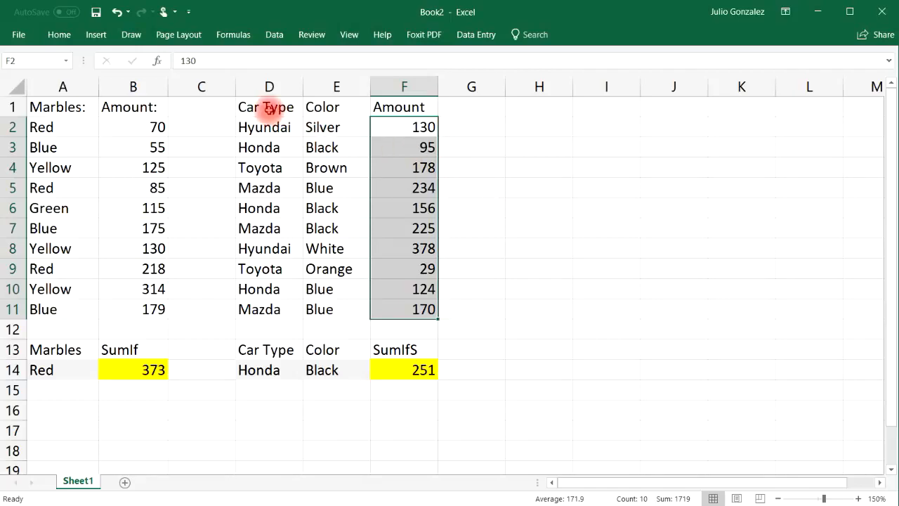
drag(265, 106, 359, 309)
drag(74, 109, 54, 310)
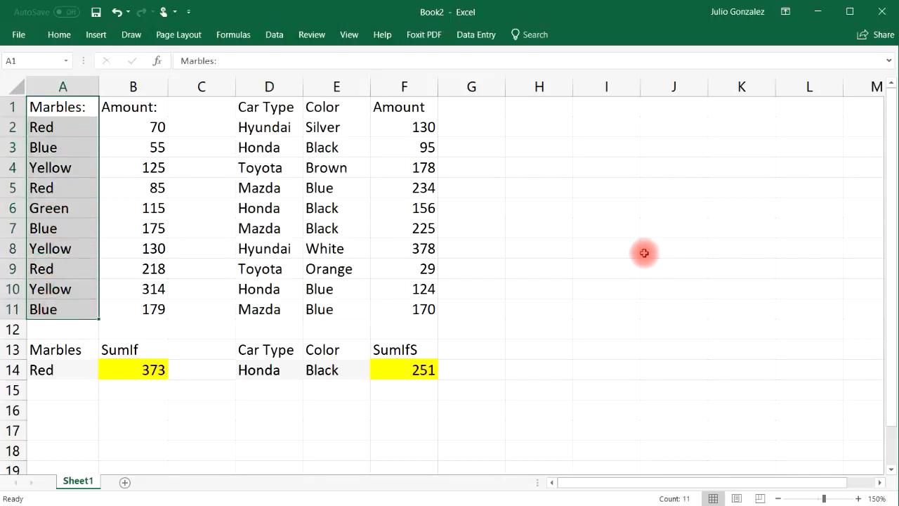
click(413, 374)
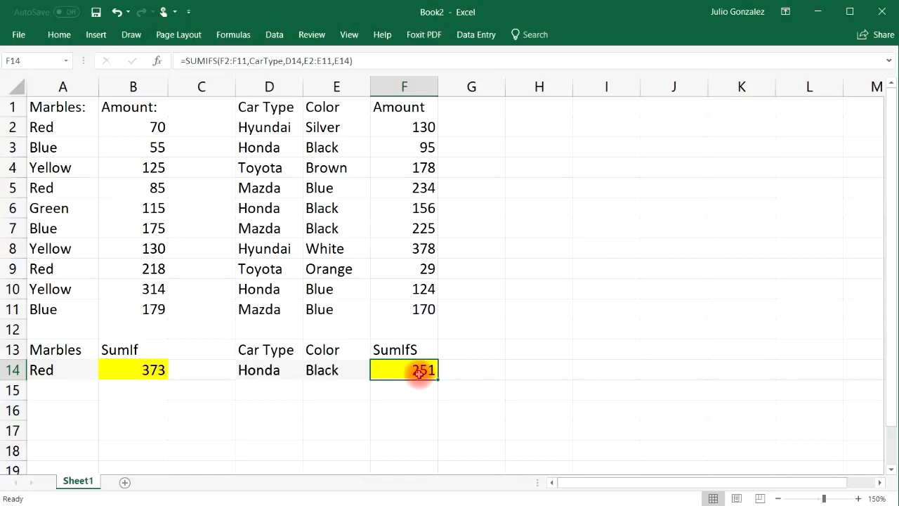
click(414, 386)
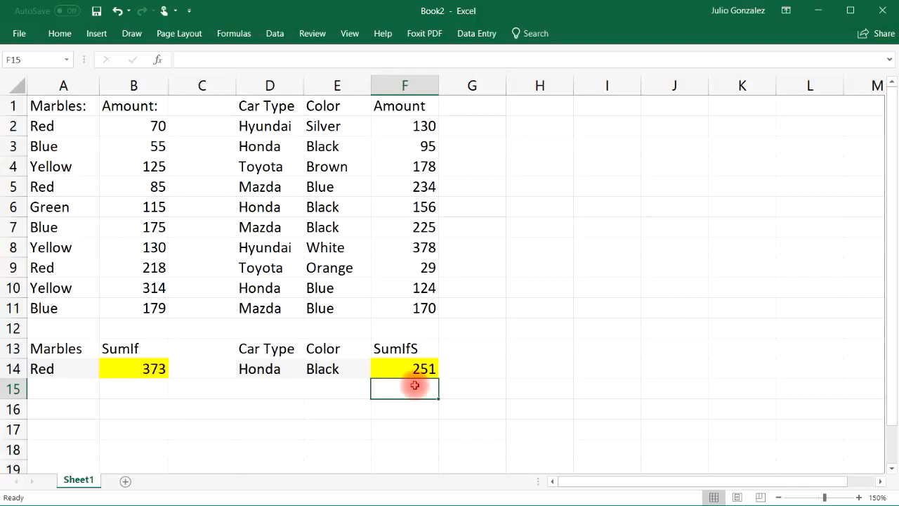
Step: Compare the criteria in D14 and E14 with the colors listed in the table for Honda and Toyota
click(356, 368)
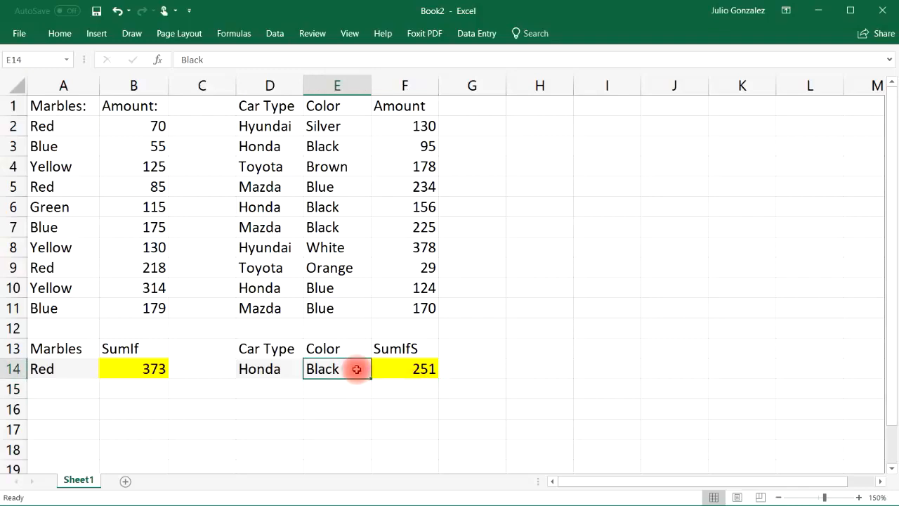
click(263, 365)
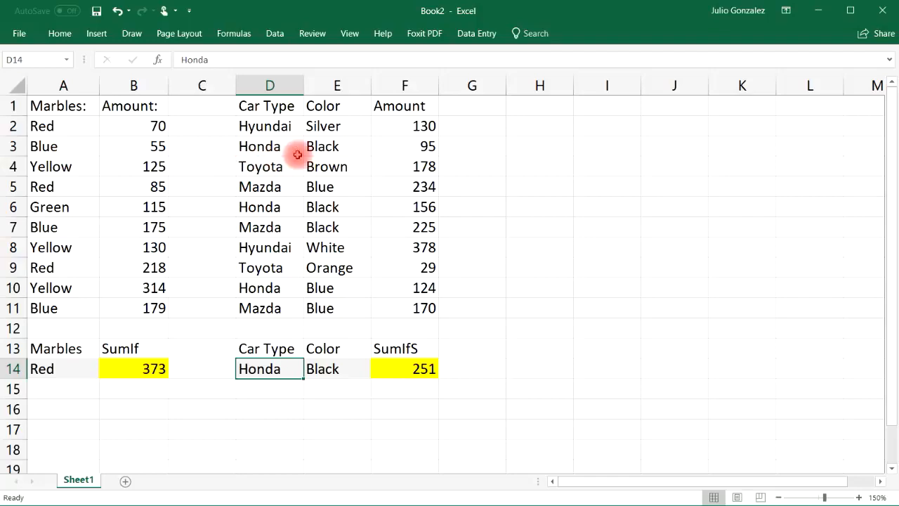
click(335, 146)
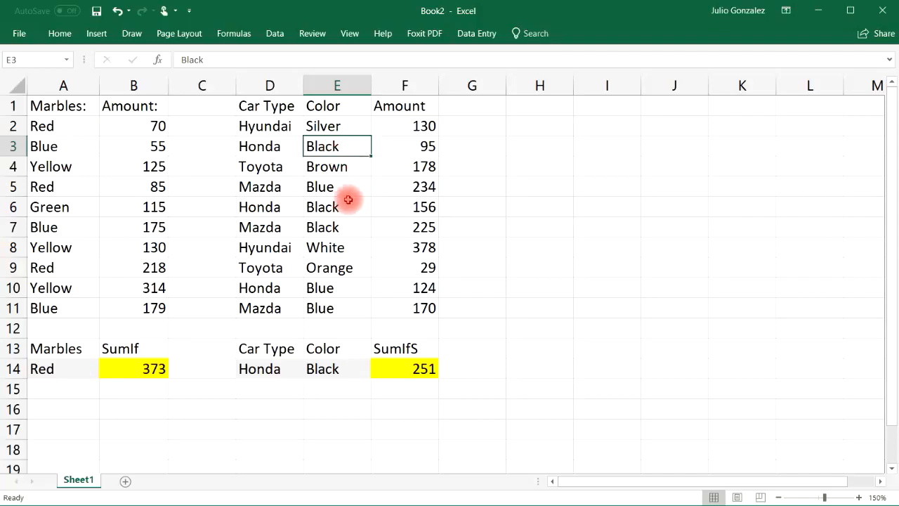
click(344, 286)
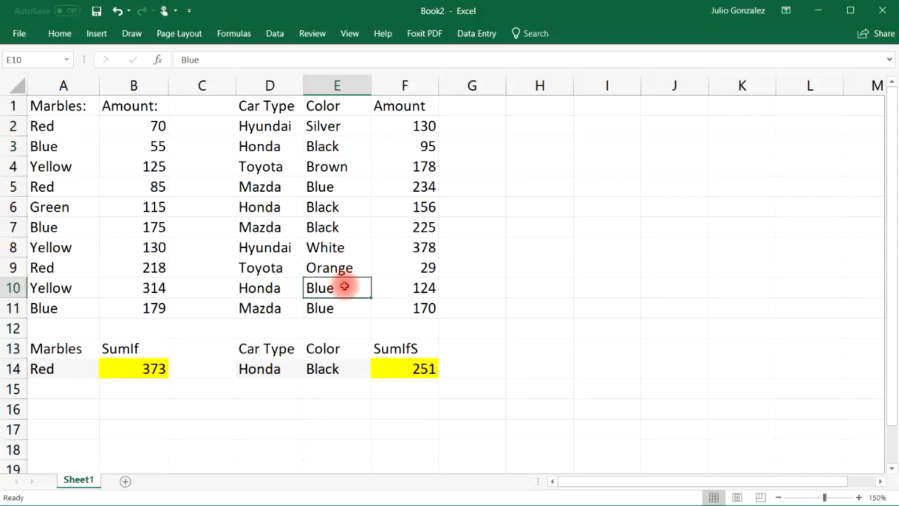
click(283, 368)
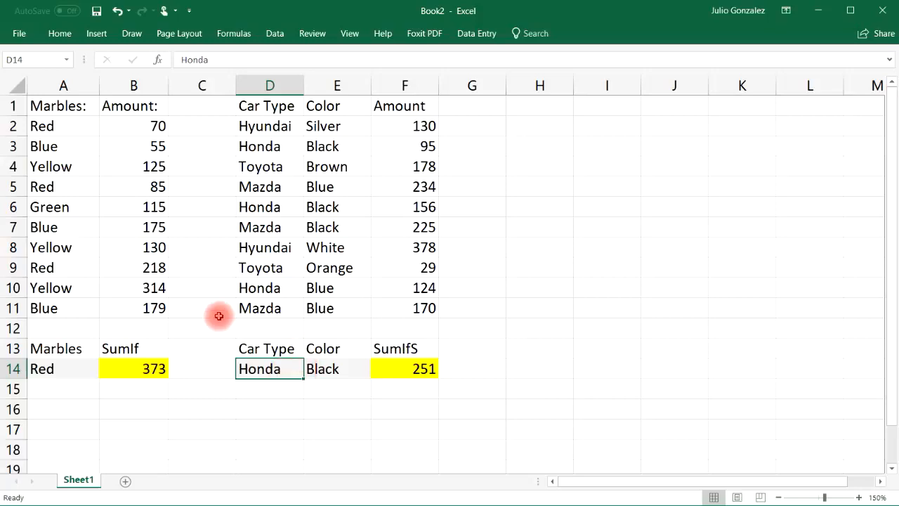
click(274, 167)
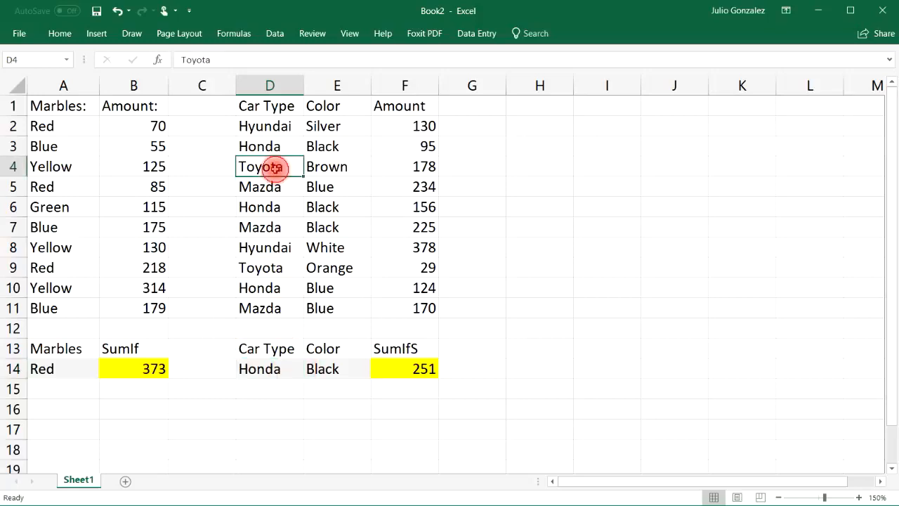
click(335, 368)
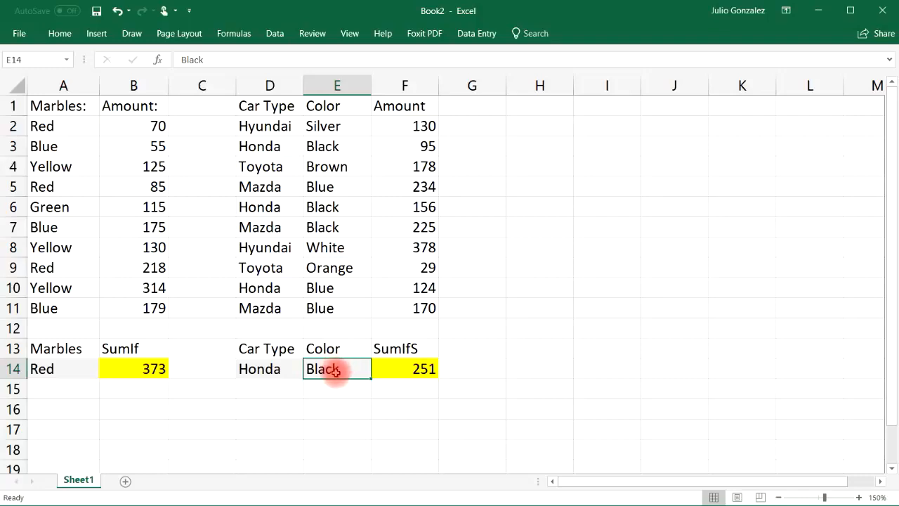
click(334, 168)
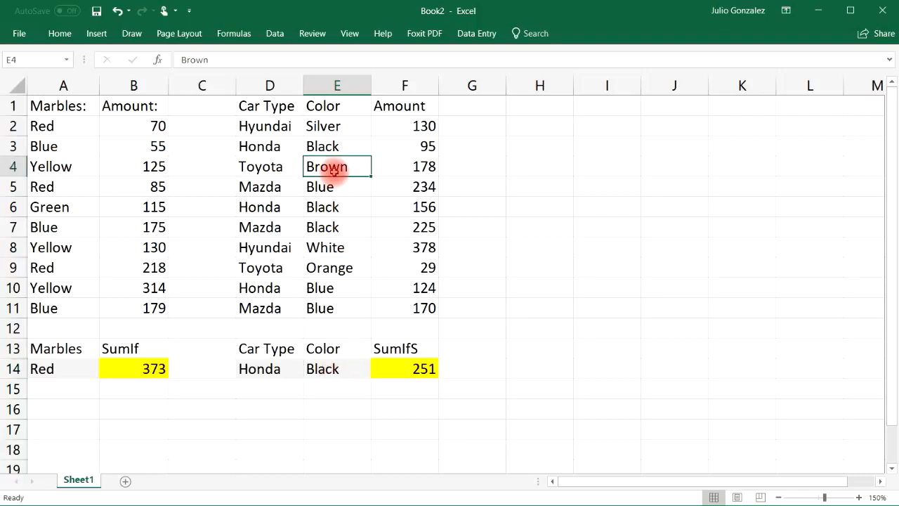
click(344, 267)
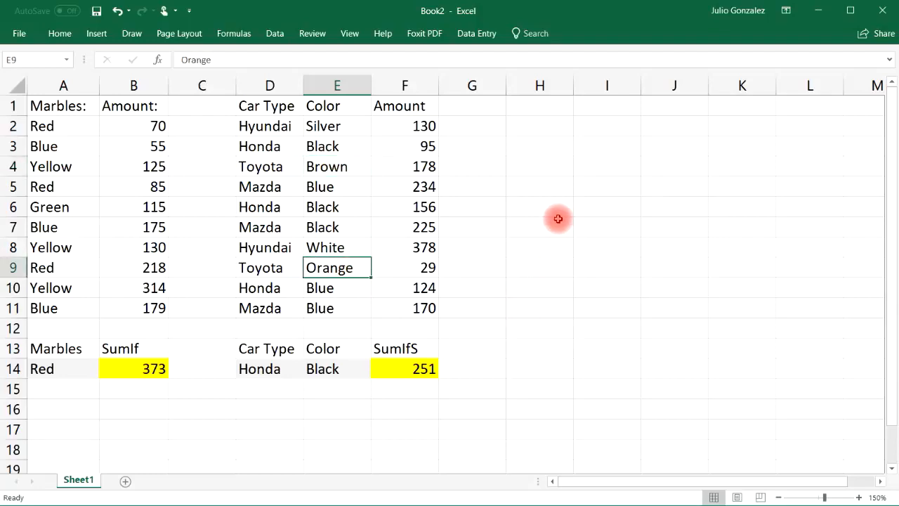
Step: Enter the heading Car Type in cell H8
click(551, 251)
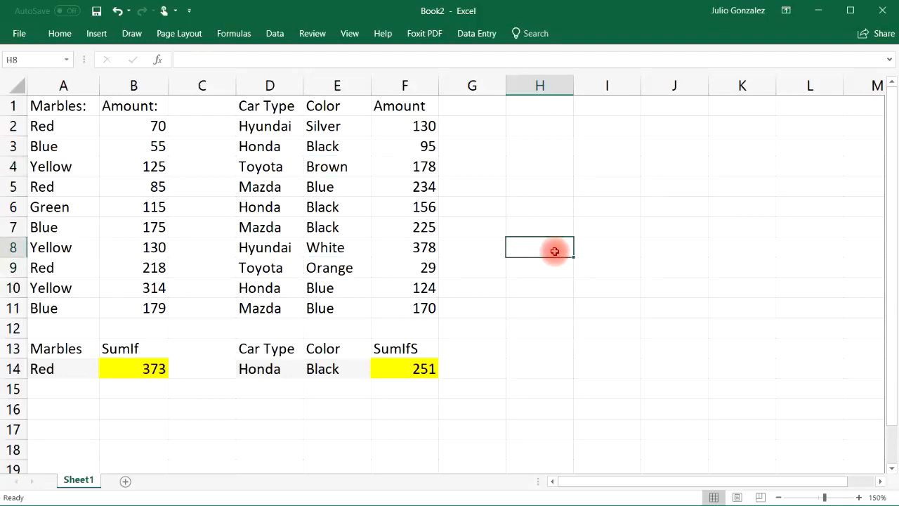
text(CC)
key(BackSpace)
text(a)
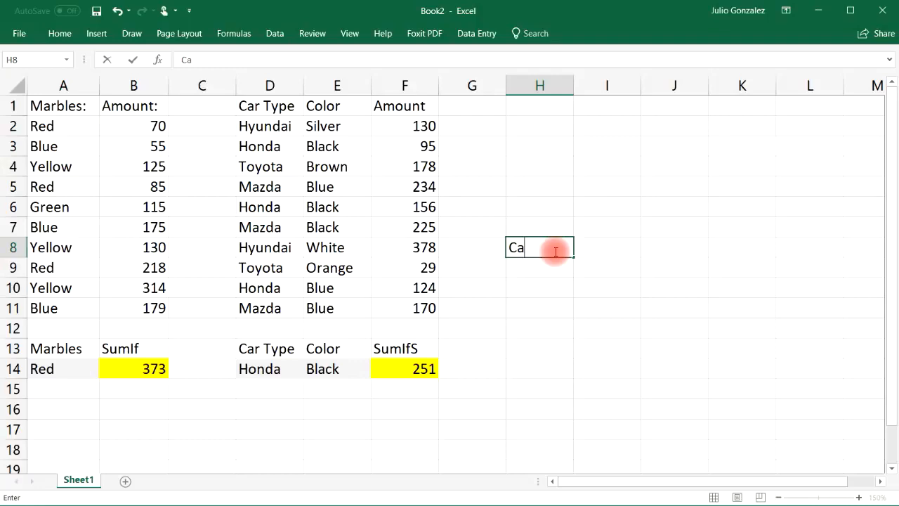
text(r Type)
key(Return)
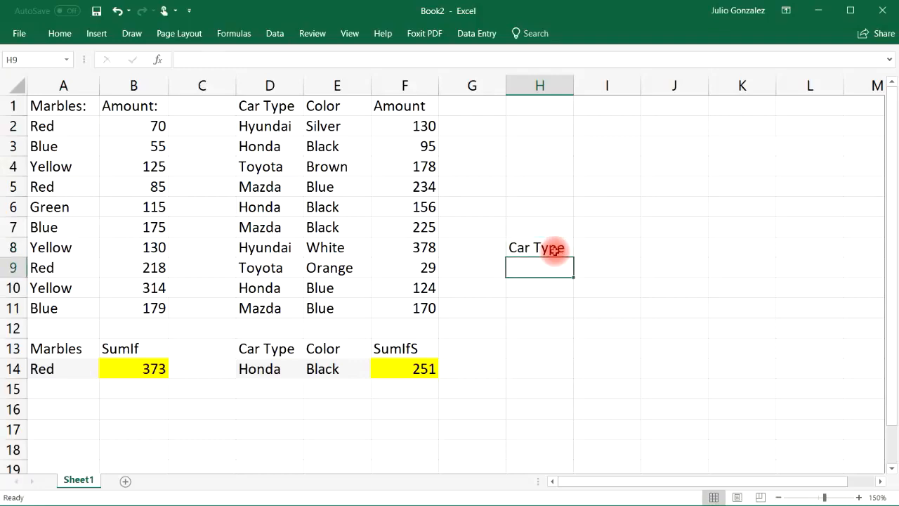
Step: List the car types Hyundai, Honda, Toyota and Mazda in H9:H12 under the Car Type heading
text(Hyundai)
key(Return)
text(Honda)
key(Return)
text(T)
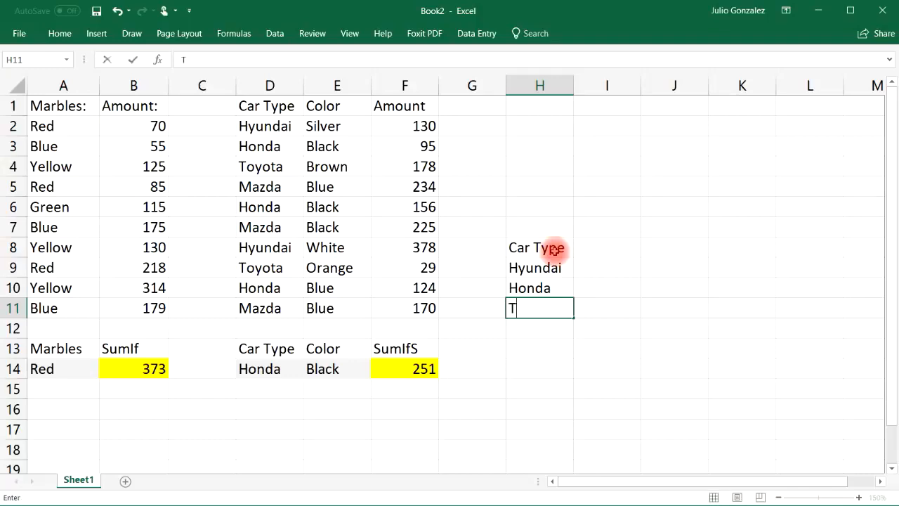
text(oyota)
key(Return)
text(Mazda)
key(Right)
Step: Enter Hyundai in cell I8 as the heading of a color list beside Car Type
key(Up)
key(Up)
key(Up)
key(Up)
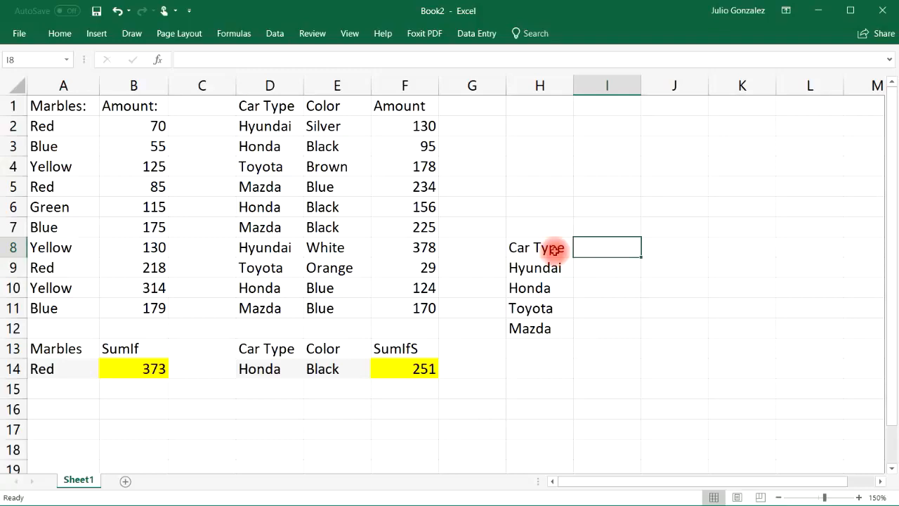
text(Hyundai)
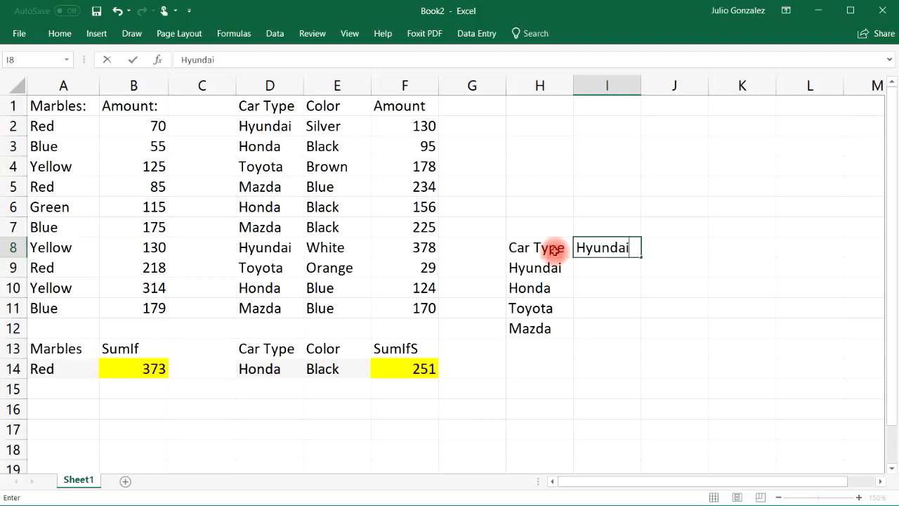
key(Return)
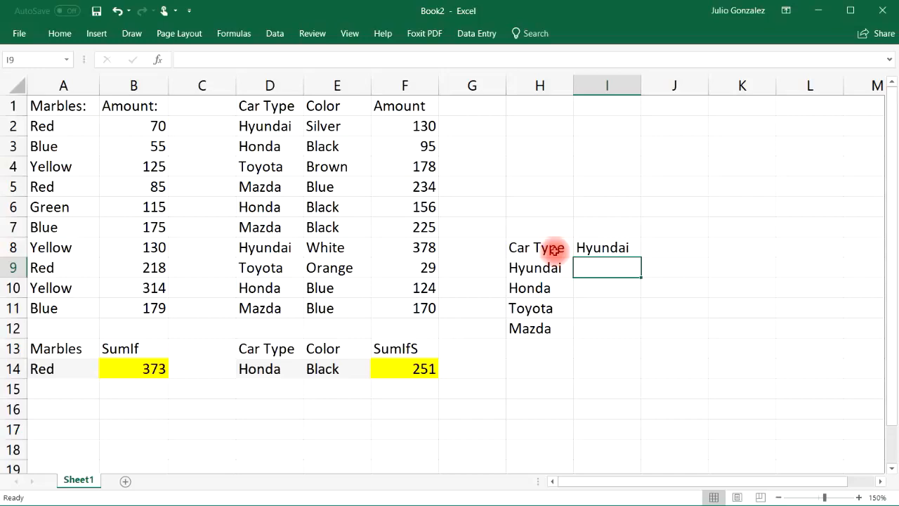
Step: Look up the Hyundai colors in the car table and enter Silver in I9 and White in I10
click(358, 128)
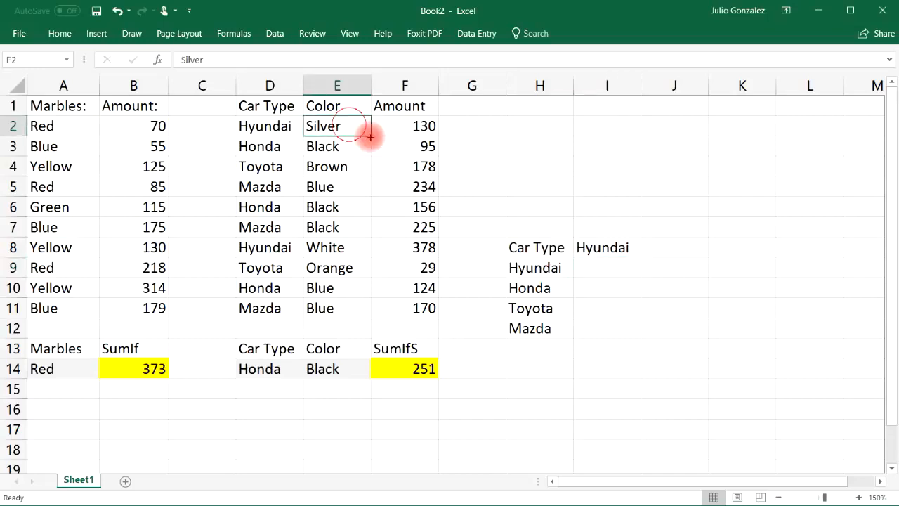
click(337, 247)
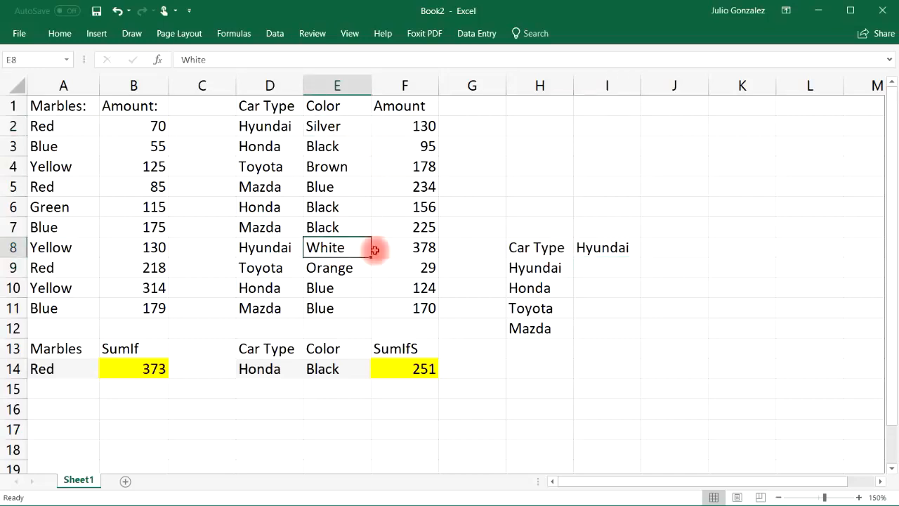
click(589, 268)
text(Silvve)
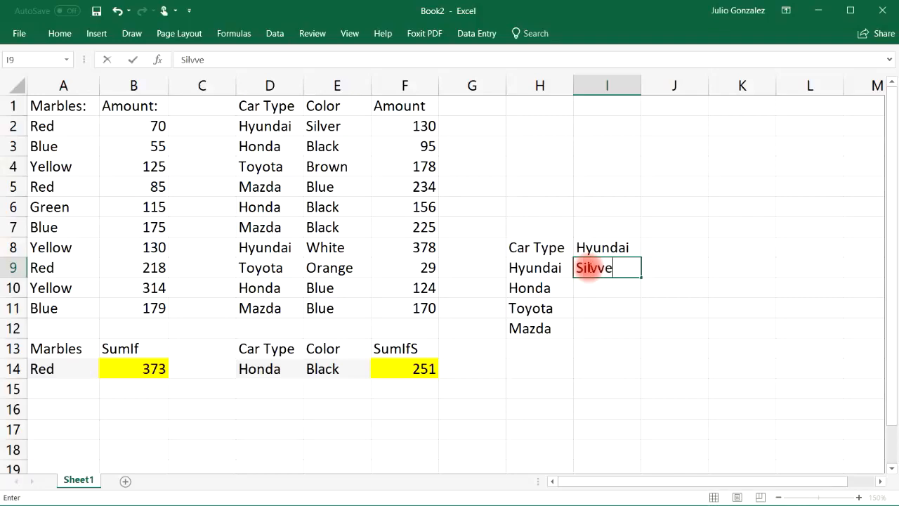
text(r)
key(BackSpace)
key(BackSpace)
key(Return)
text(White)
key(Tab)
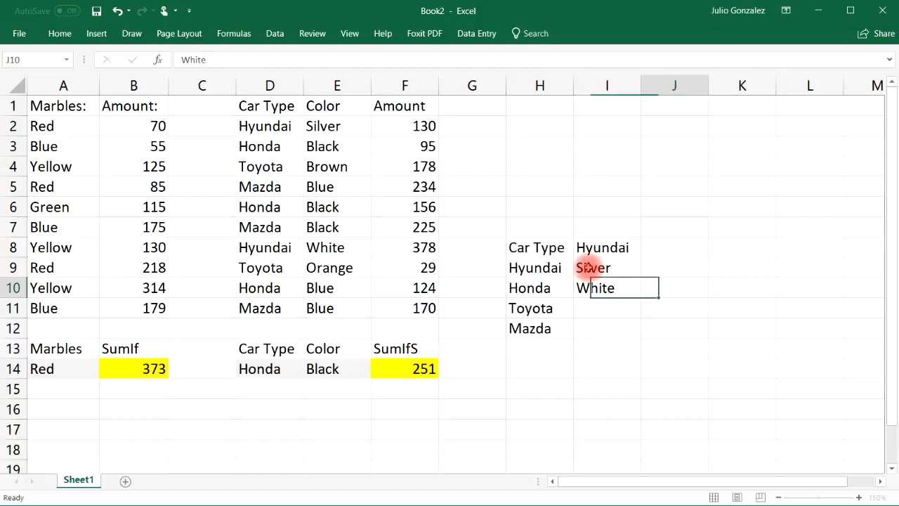
Step: Enter Honda in cell J8 as the heading of the next color list
key(Up)
key(Up)
text(Hond)
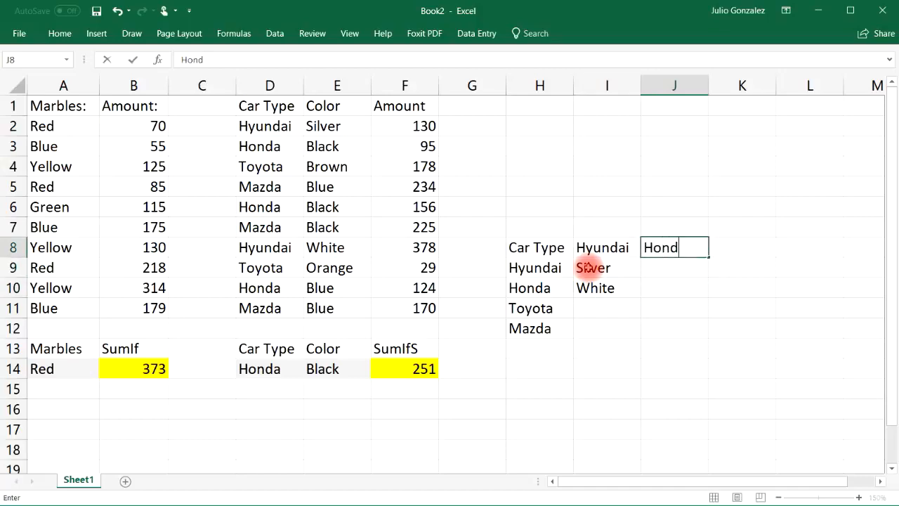
text(a)
key(Return)
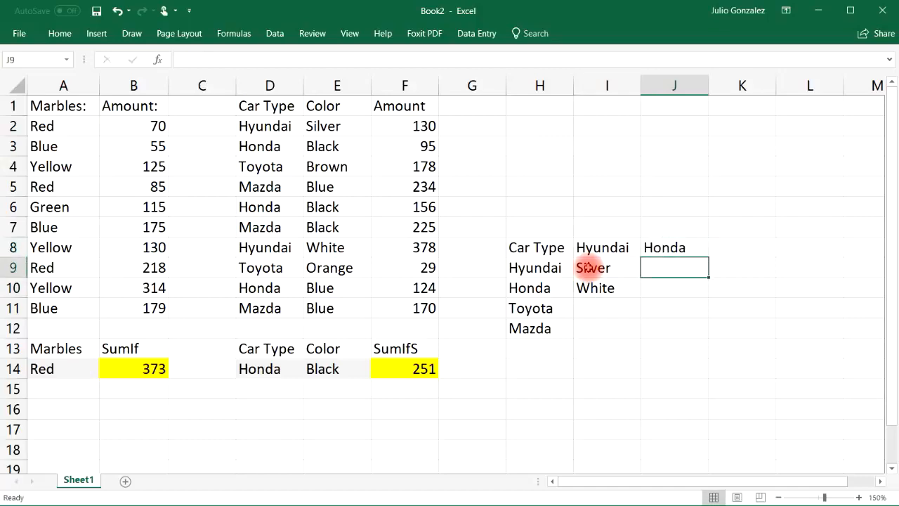
Step: Look up the Honda colors in the car table and enter Black in J9 and Blue in J10
click(335, 147)
click(339, 206)
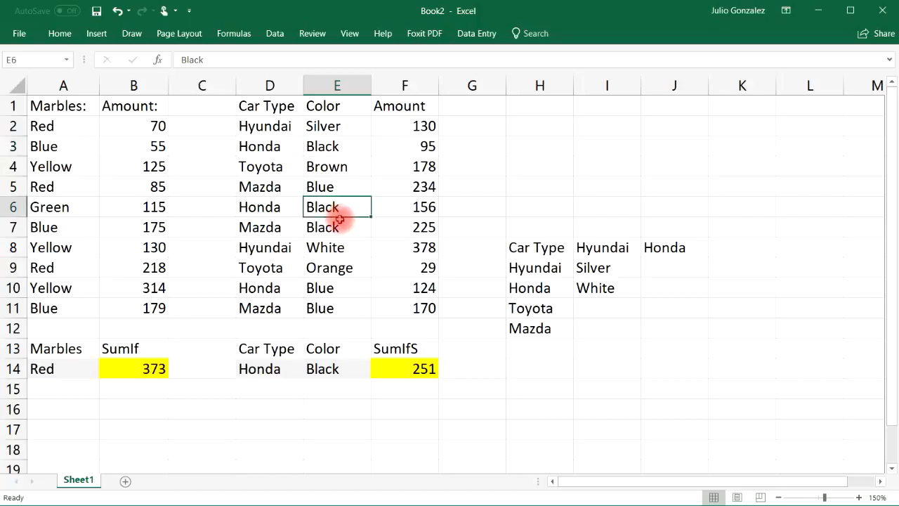
click(345, 288)
click(661, 267)
text(Black)
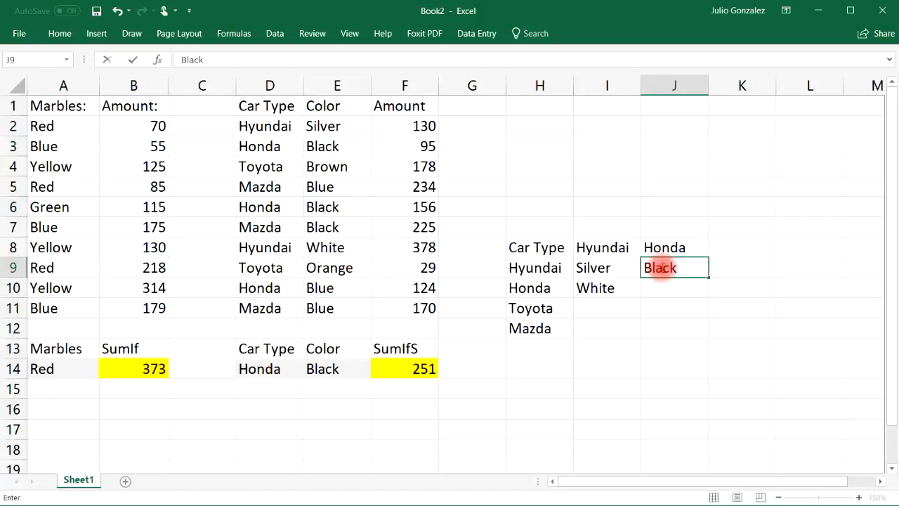
key(Return)
text(Blue)
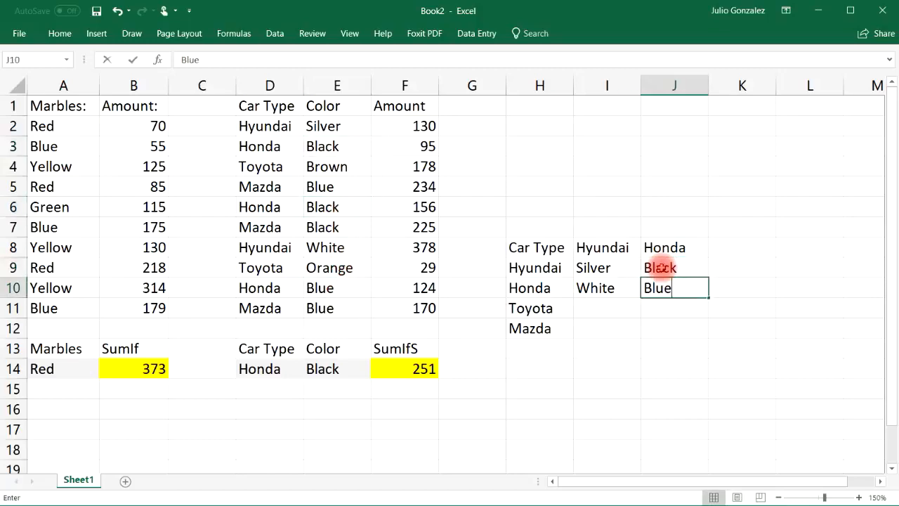
key(Right)
Step: Enter Toyota in cell K8 as the heading of another color list
key(Up)
key(Up)
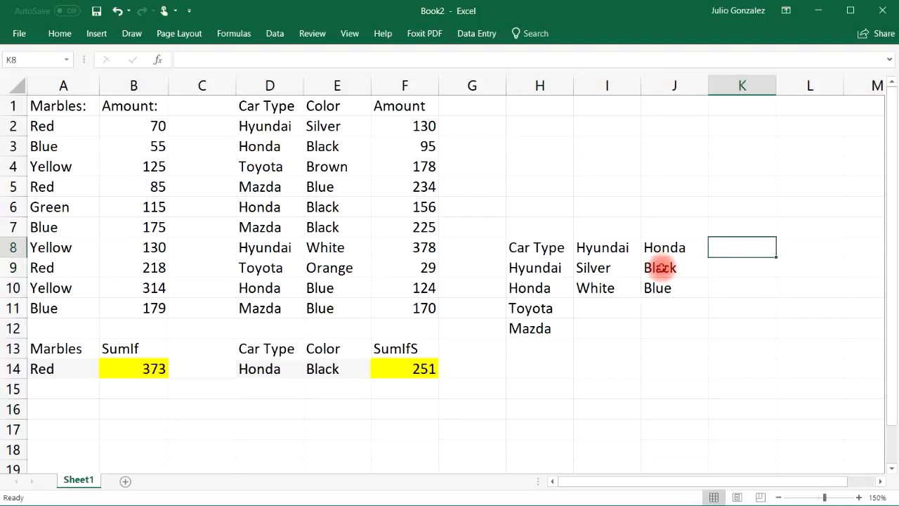
text(Toyota)
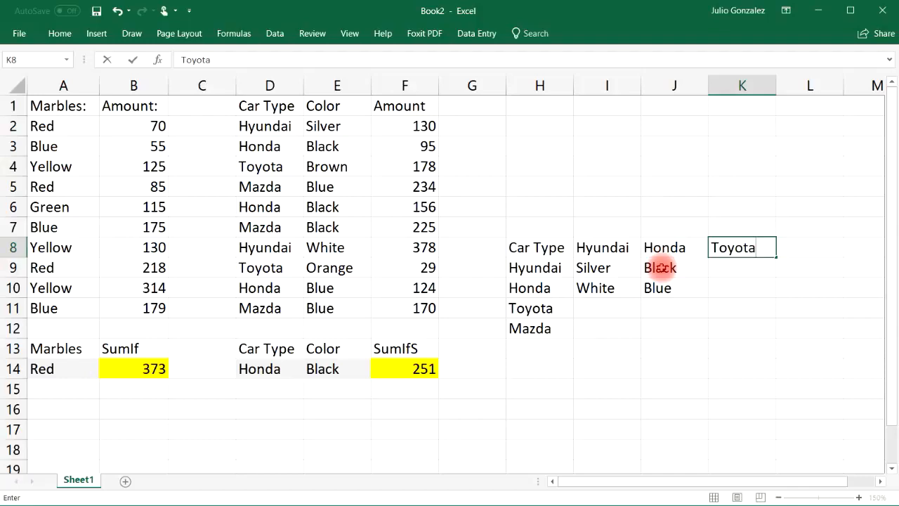
key(Return)
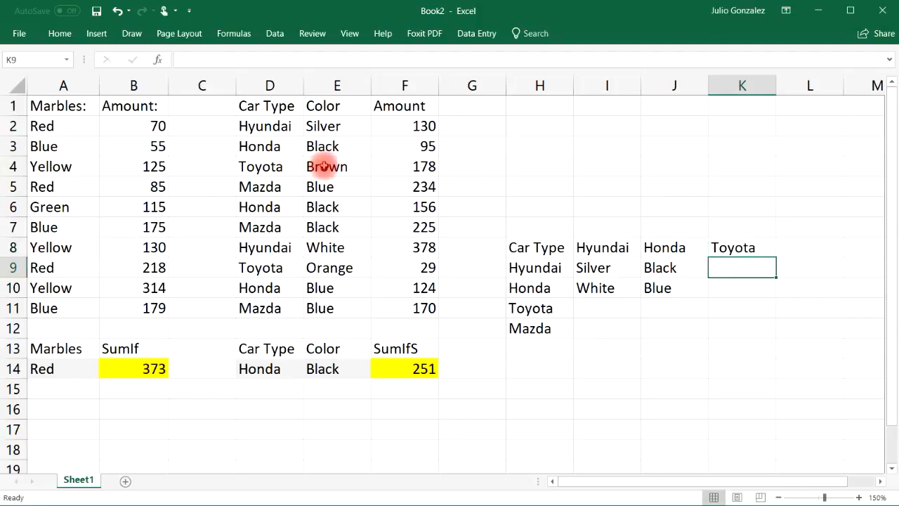
Step: Look up the Toyota colors in the car table and enter Brown in K9 and Orange in K10
click(341, 167)
click(351, 268)
click(753, 271)
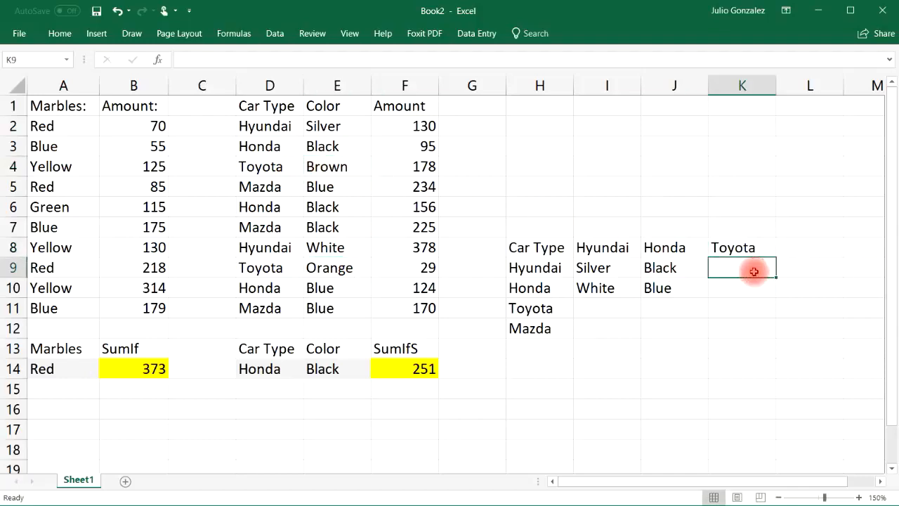
text(Brown)
key(Return)
text(Orange)
key(Right)
key(Up)
key(Up)
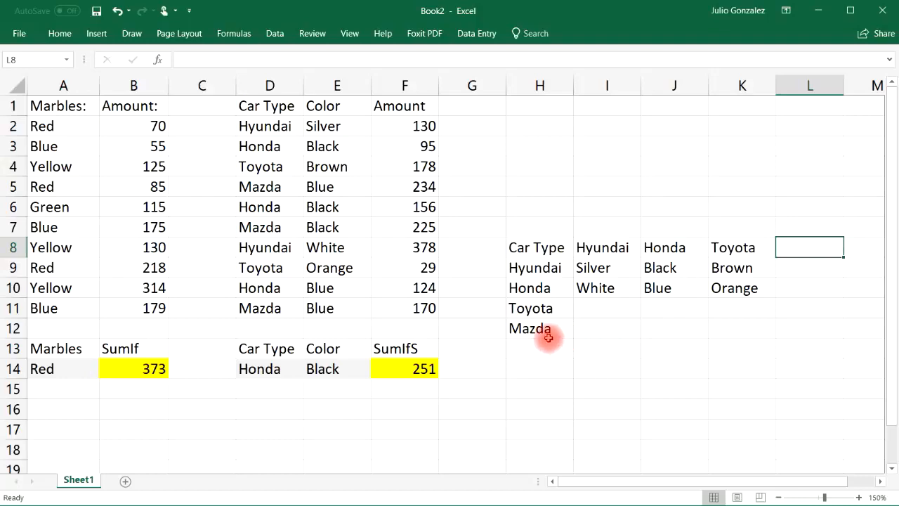
Step: Add a Mazda color list with the heading Mazda in L8, Black in L9 and Blue in L10, after checking the car table
text(Mazda)
key(Return)
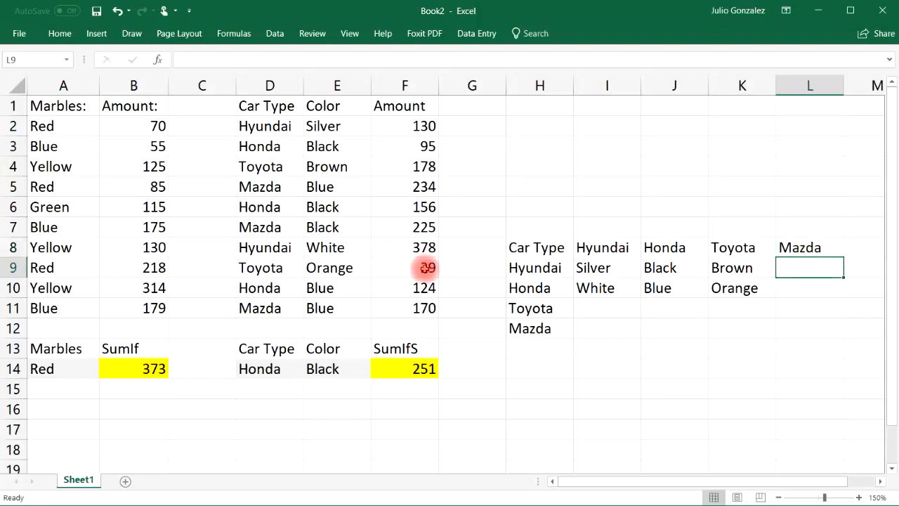
click(335, 227)
click(330, 185)
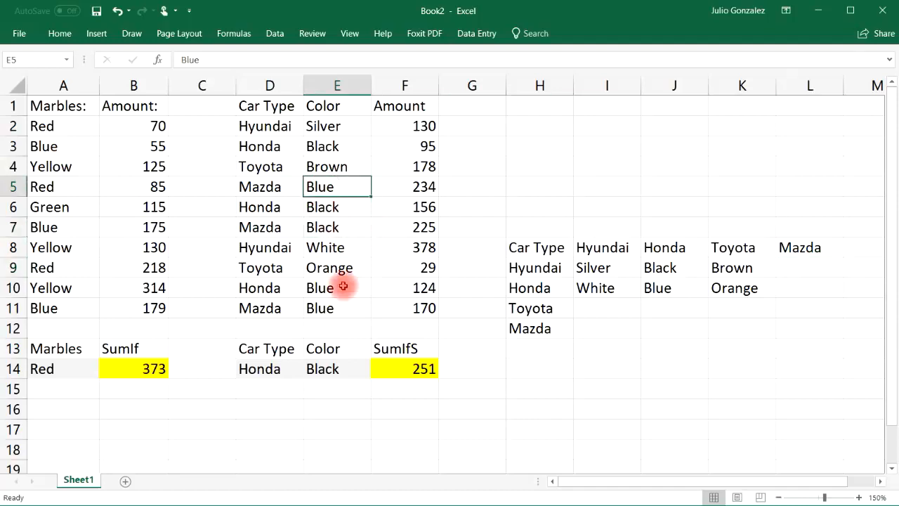
click(352, 306)
click(810, 266)
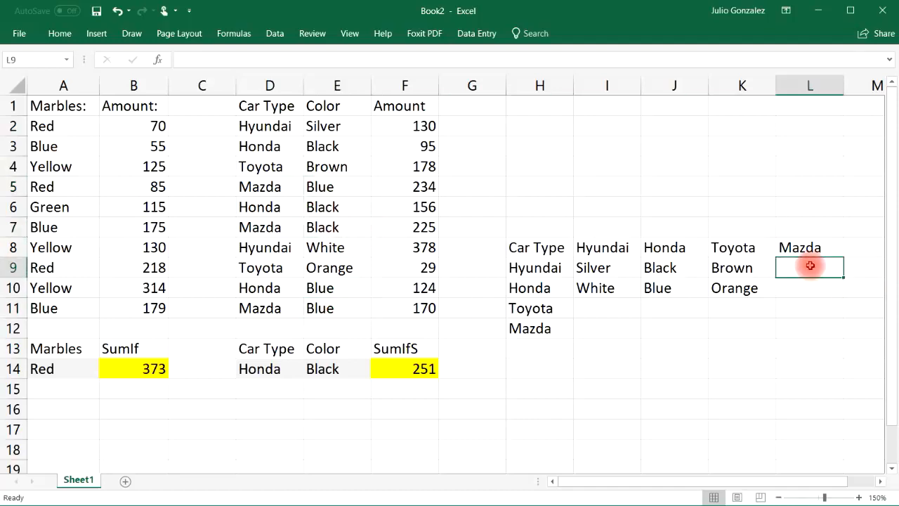
text(Black)
key(Return)
text(B)
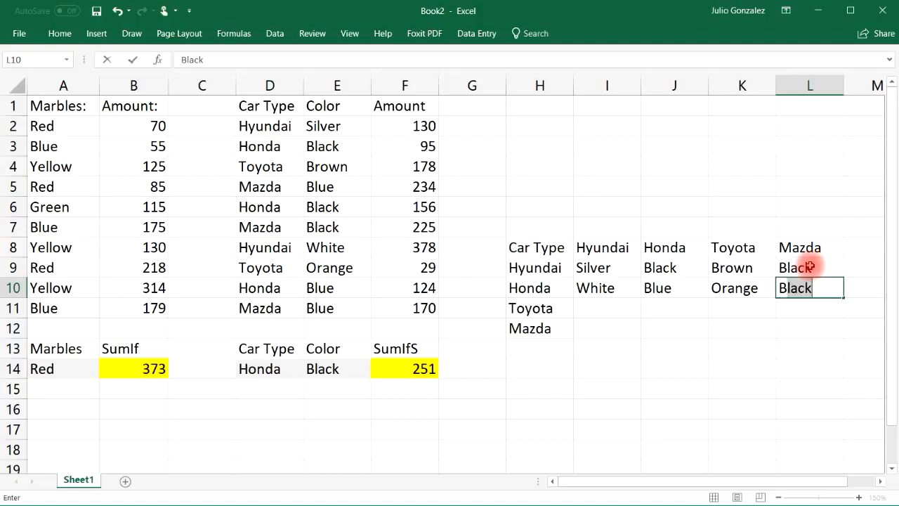
text(lue)
key(Return)
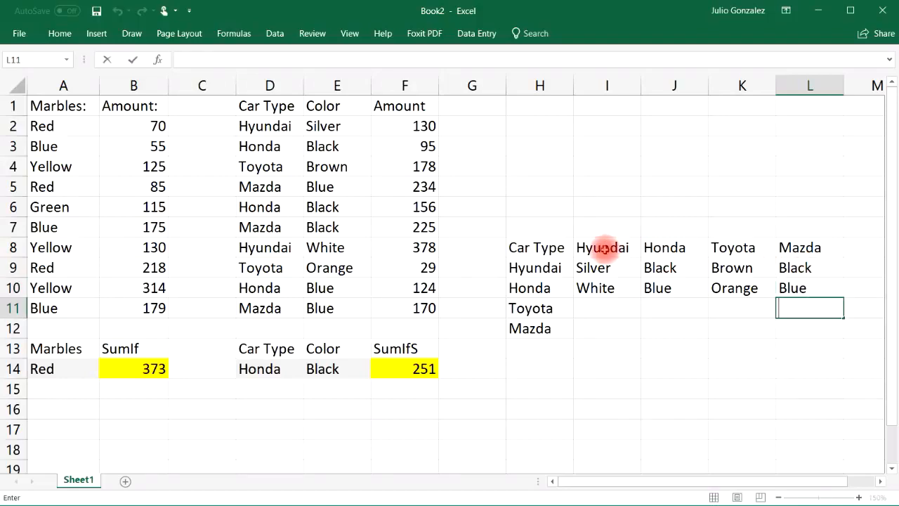
Step: Select the car types in H9:H12 and try to give the range a name
drag(531, 266, 538, 325)
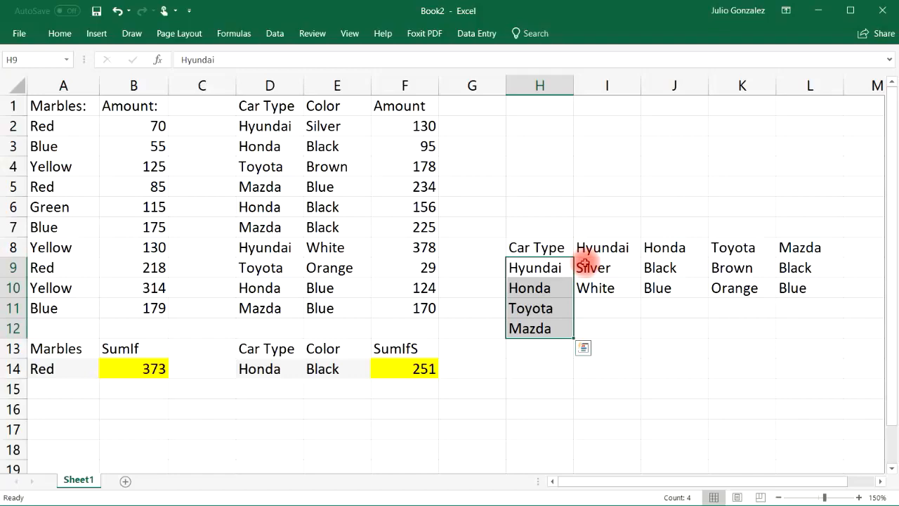
click(30, 61)
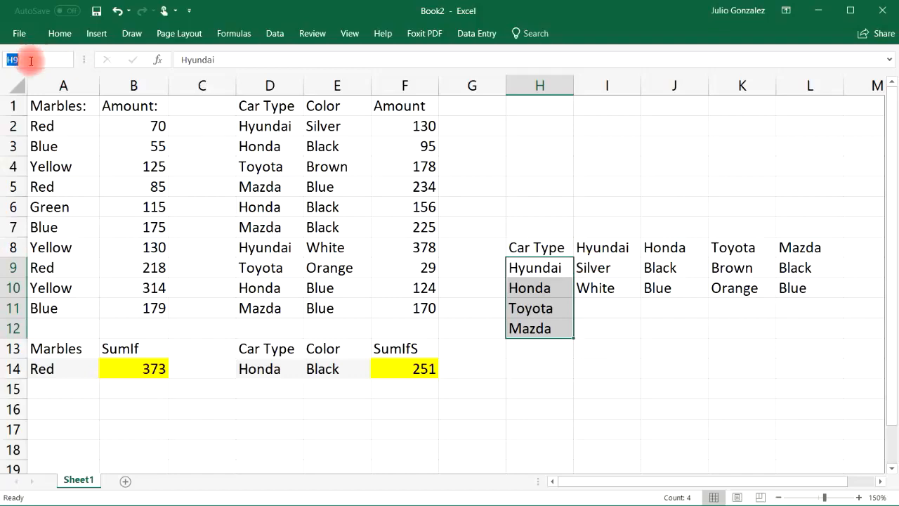
text(Car Type)
key(Return)
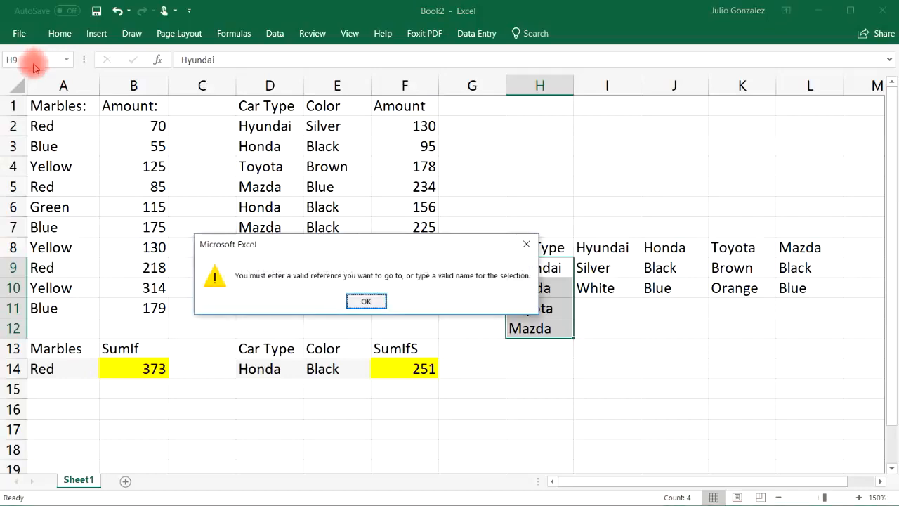
click(359, 300)
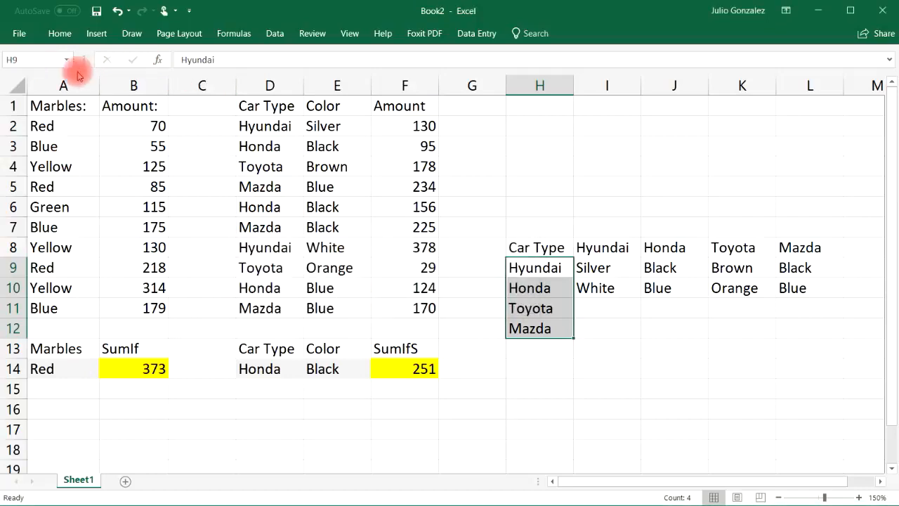
Step: Name the selected car type range H9:H12 Car
click(38, 60)
text(C)
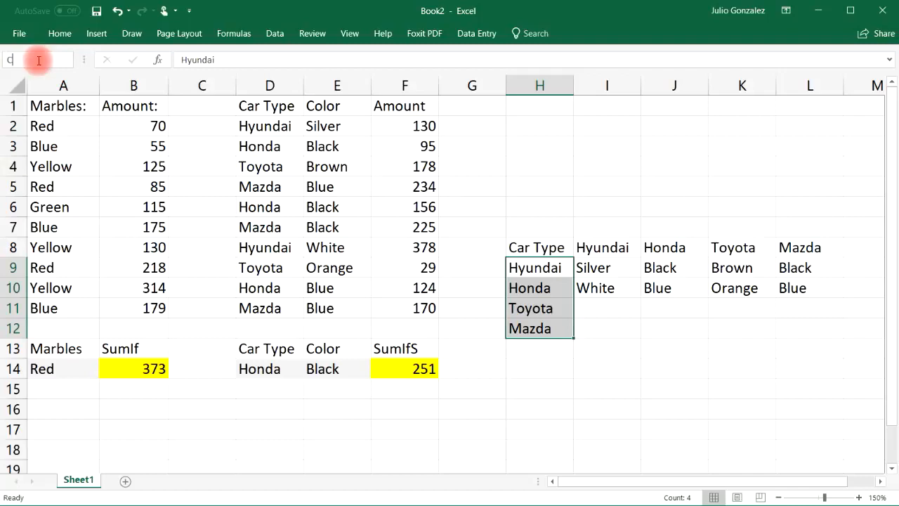
text(ar)
key(Return)
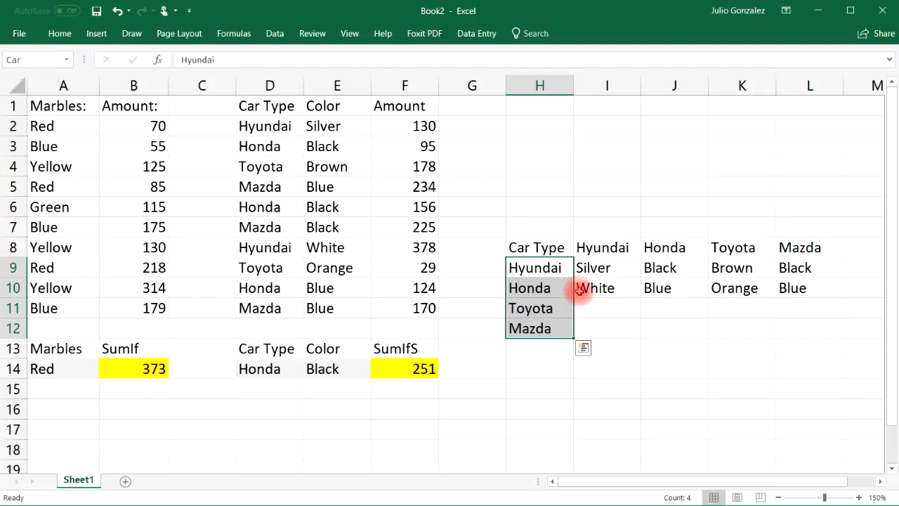
Step: Name the color range I9:I10 Hyundai
drag(615, 264, 612, 287)
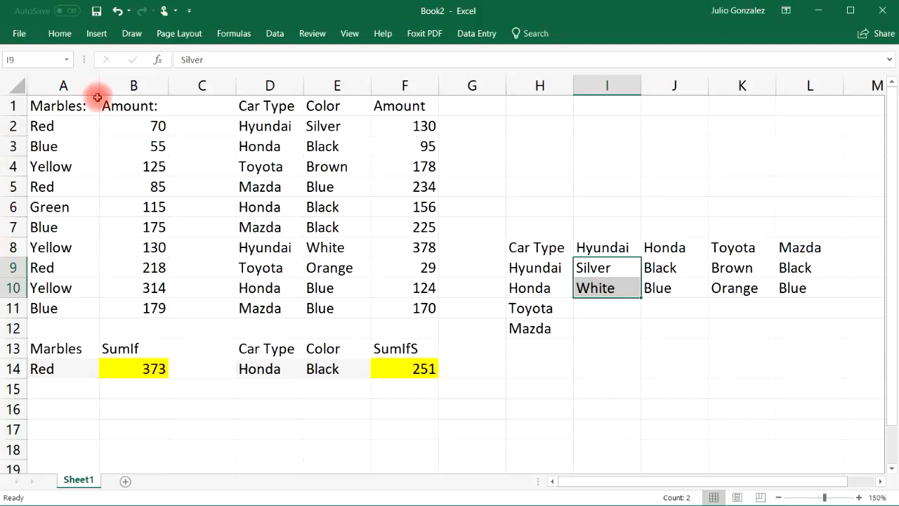
click(37, 61)
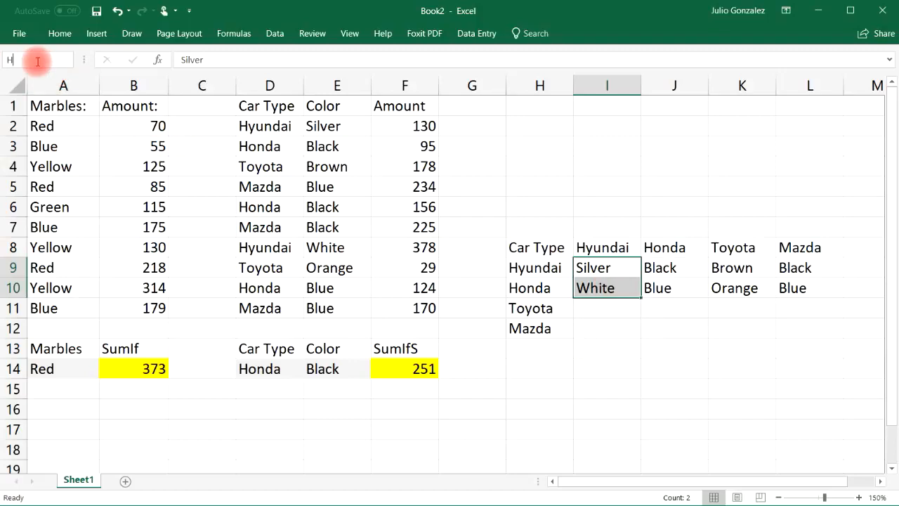
text(Hyundai)
key(Return)
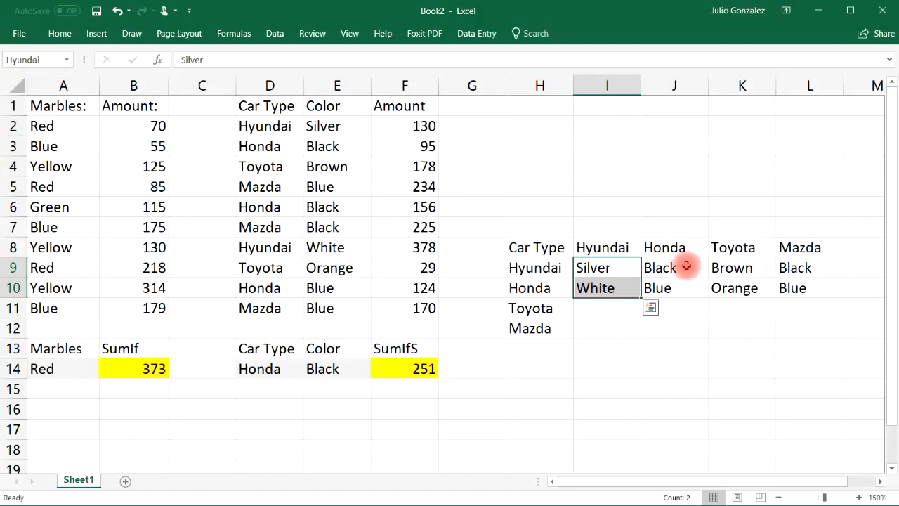
Step: Name the color range J9:J10 Honda
drag(686, 265, 682, 283)
click(16, 62)
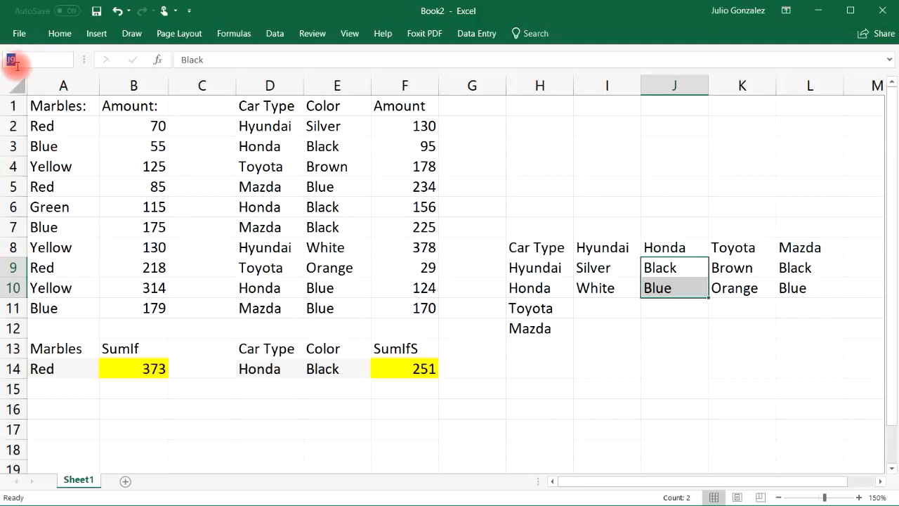
text(Honda)
key(Return)
Step: Name the color range K9:K10 Toyota
drag(743, 268, 748, 293)
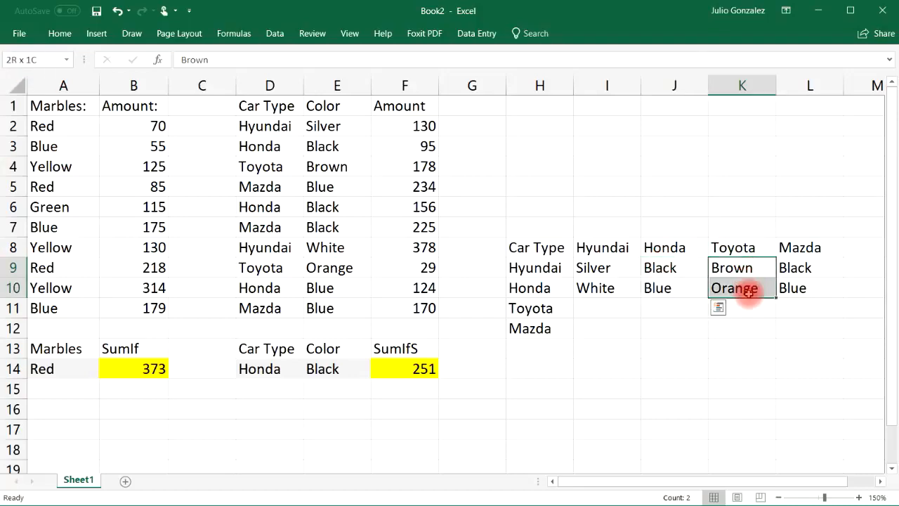
click(42, 62)
text(T)
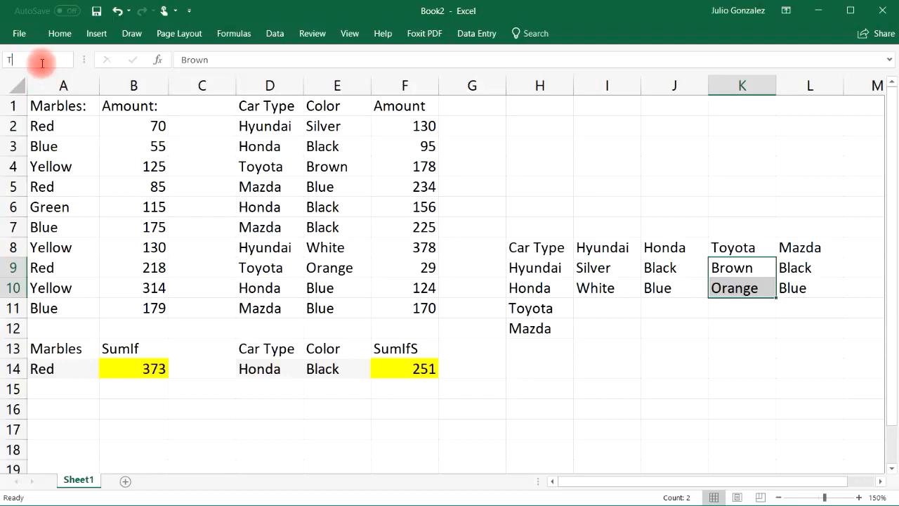
text(oyota)
key(Return)
Step: Name the color range L9:L10 Mazda
drag(805, 268, 808, 288)
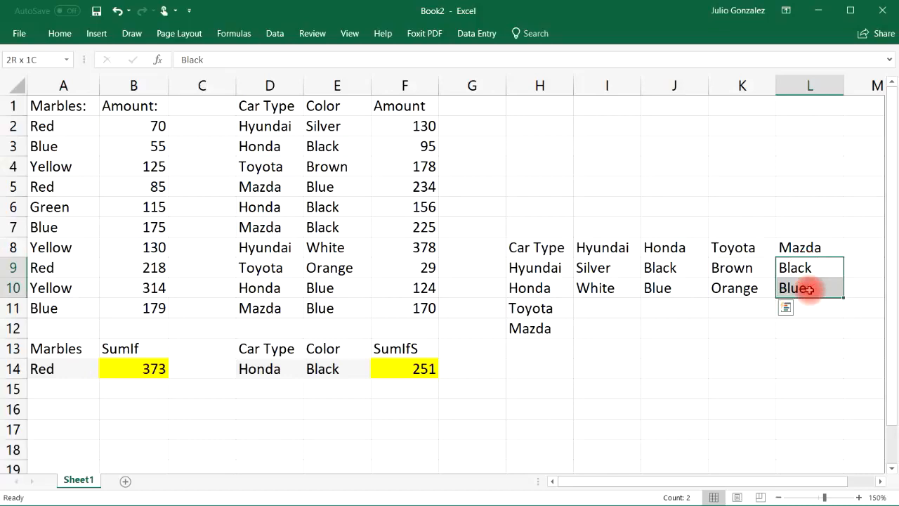
click(40, 62)
text(Mazda)
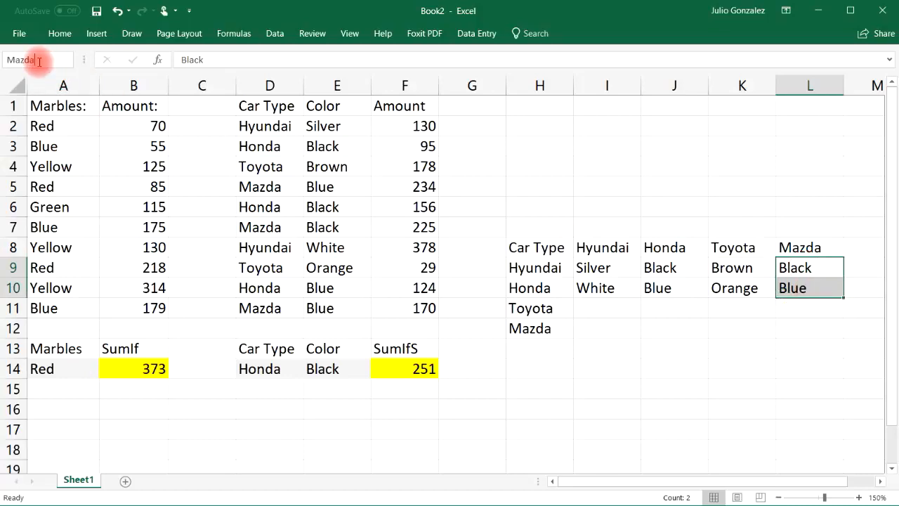
key(Return)
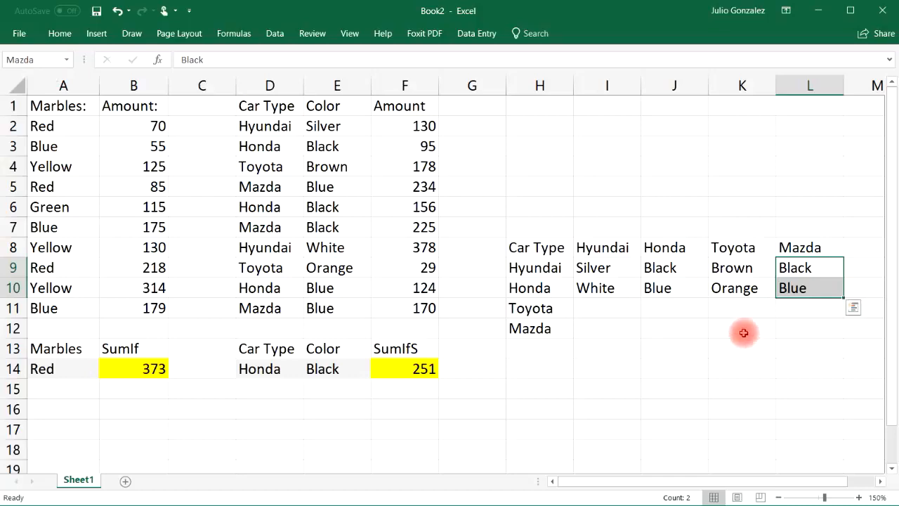
Step: Add list data validation to the car type cell D14 with the source =Car, and check its choices without changing the selection
click(278, 368)
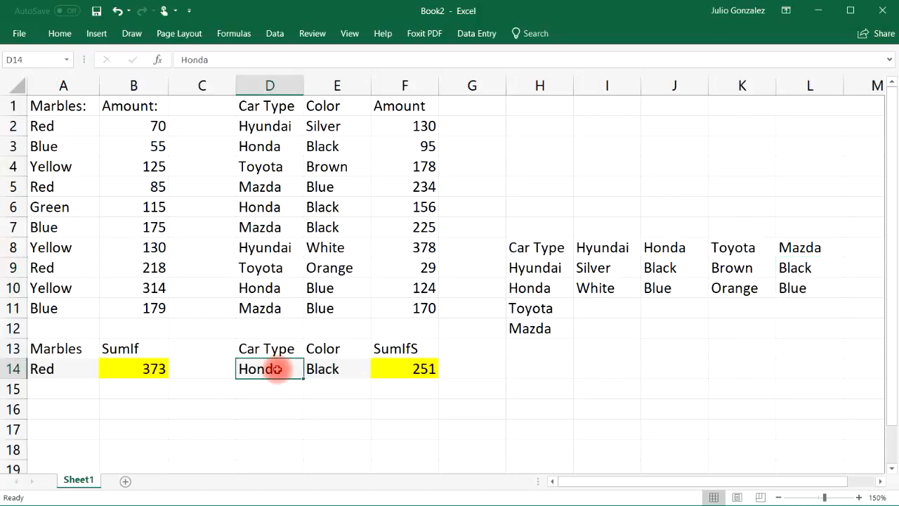
click(275, 33)
click(566, 84)
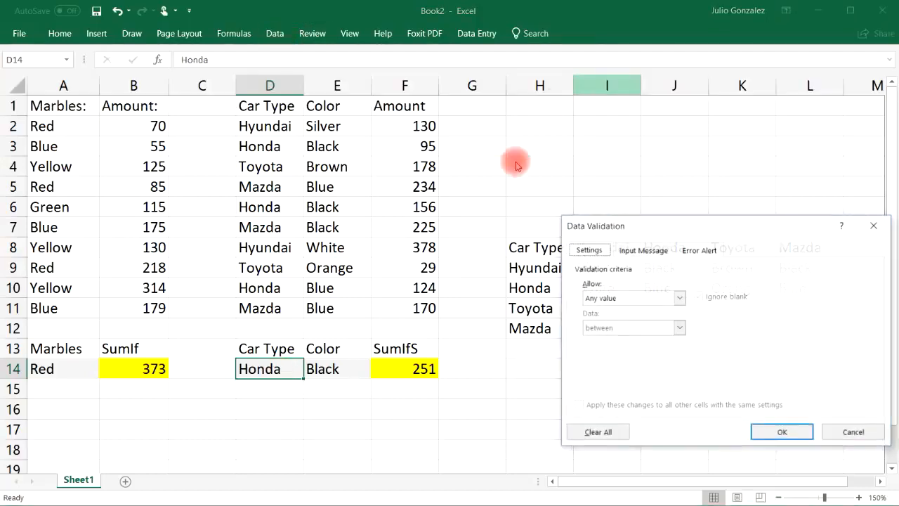
click(688, 300)
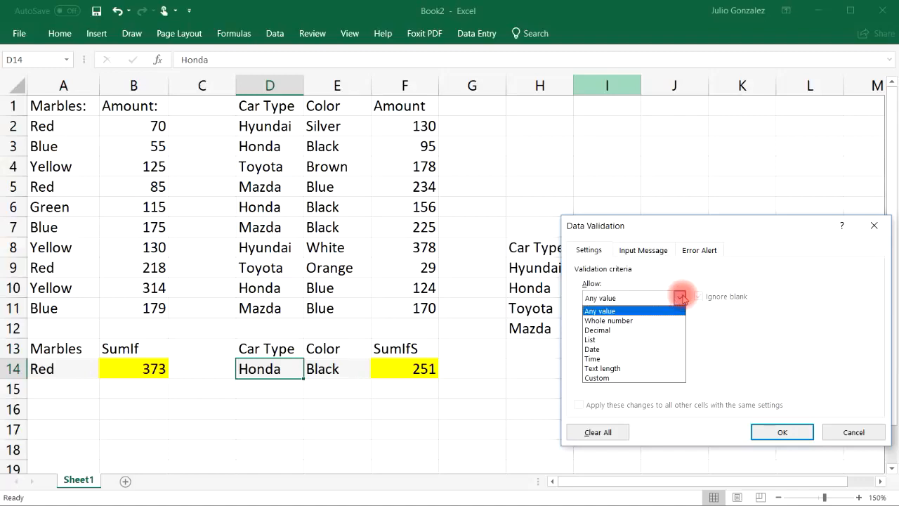
click(667, 337)
click(653, 357)
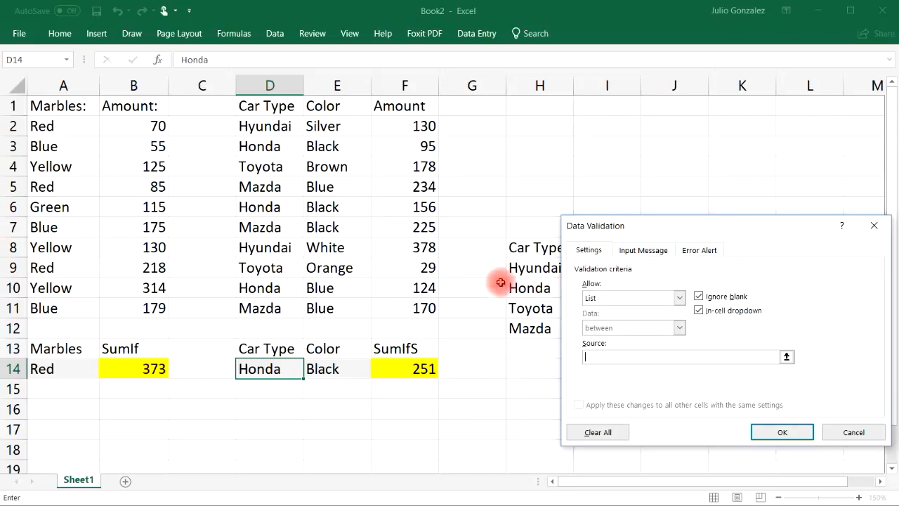
click(786, 357)
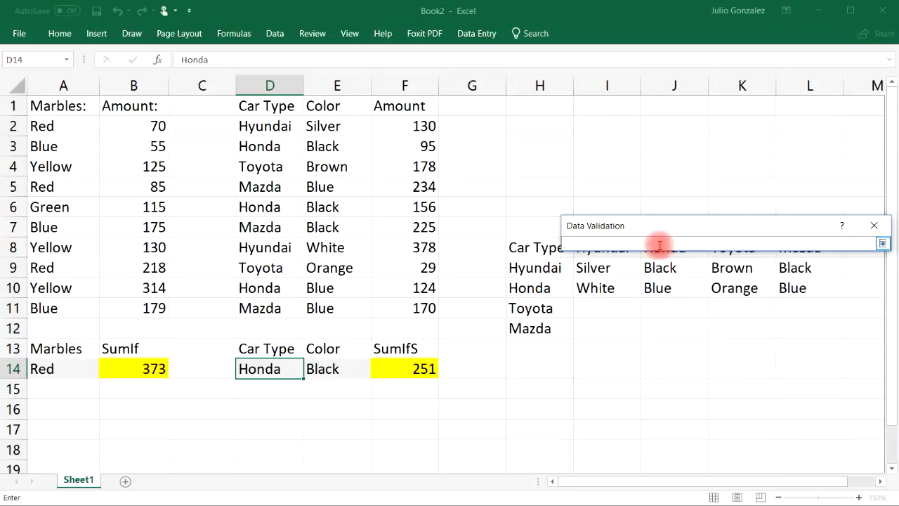
drag(541, 267, 547, 329)
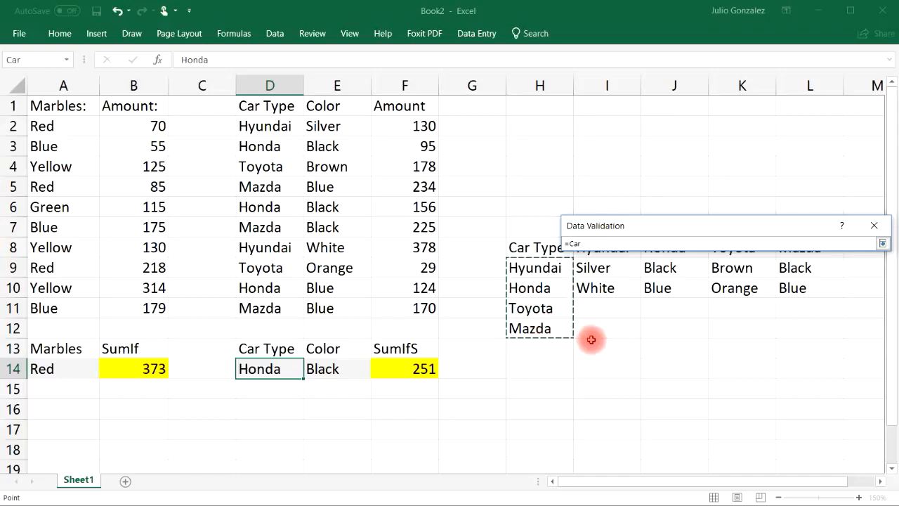
key(Return)
click(778, 430)
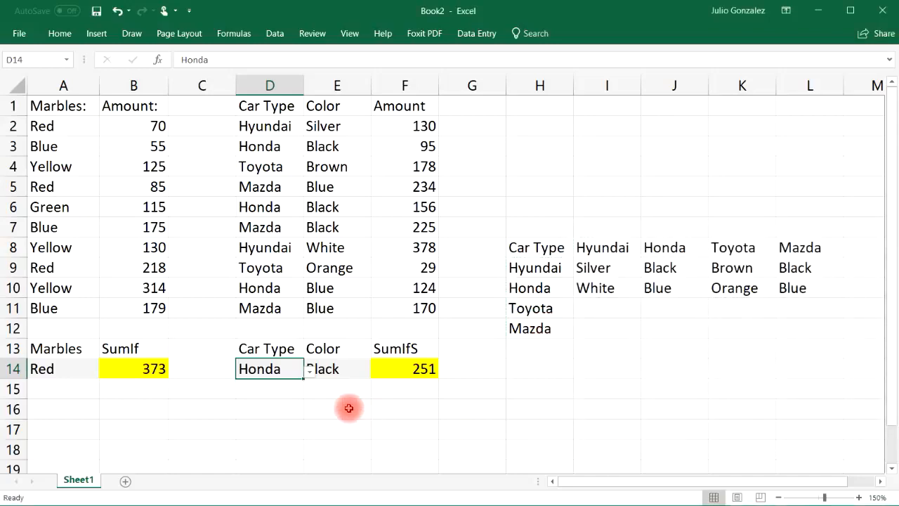
click(310, 372)
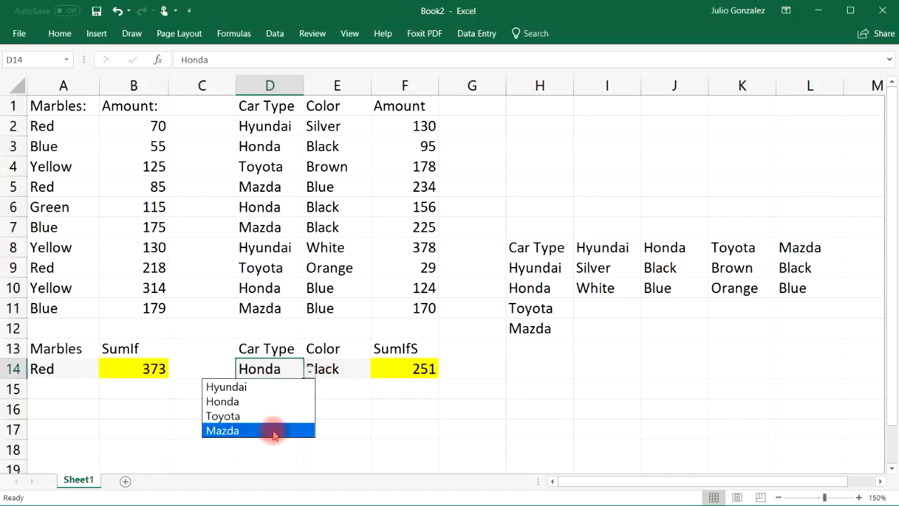
key(Escape)
click(350, 370)
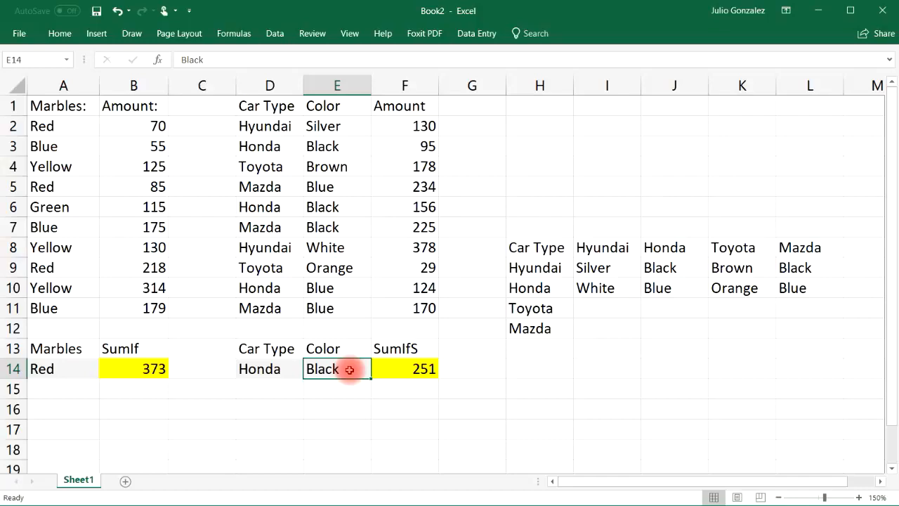
click(260, 367)
click(356, 368)
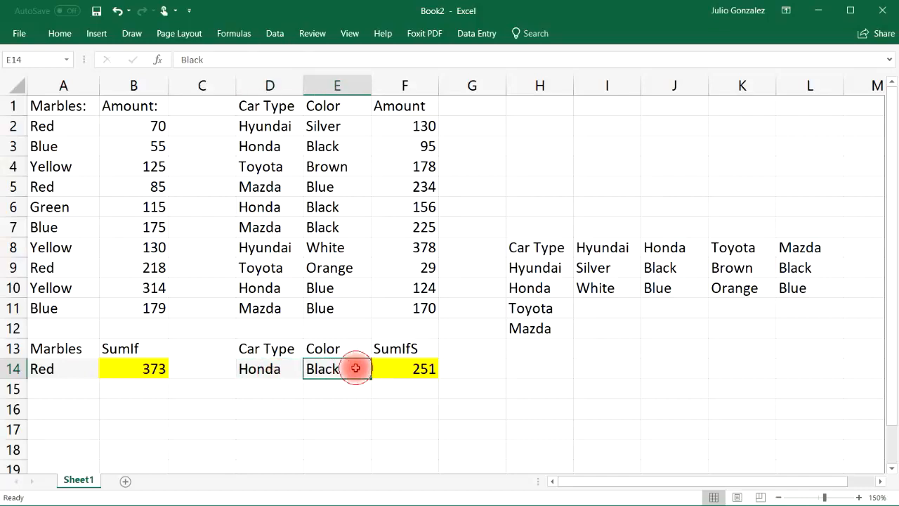
double_click(356, 368)
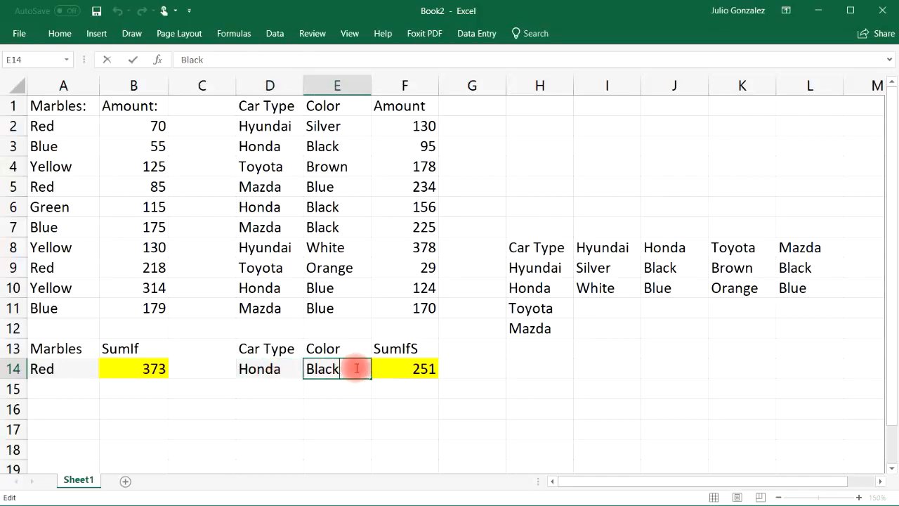
click(275, 33)
click(431, 397)
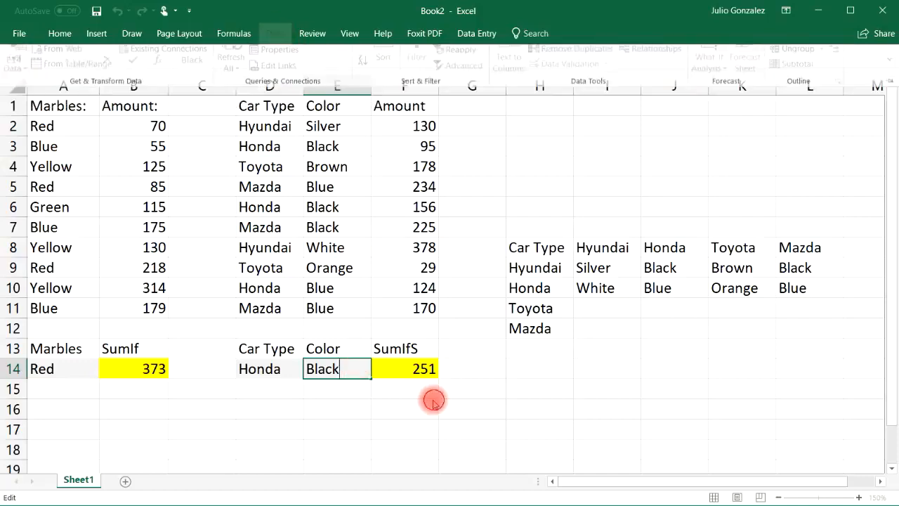
key(Return)
Step: Add list data validation to the color cell E14 with the source =indirect($D$14)
click(330, 368)
click(275, 33)
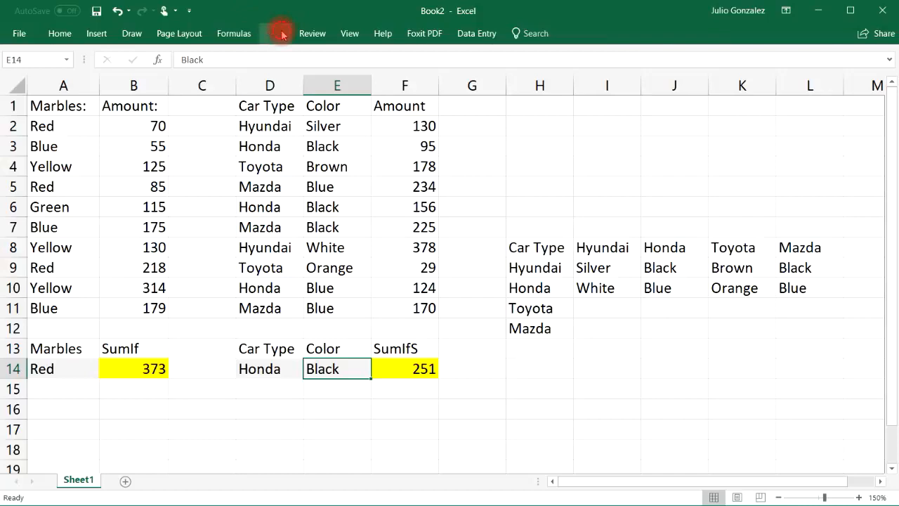
click(569, 86)
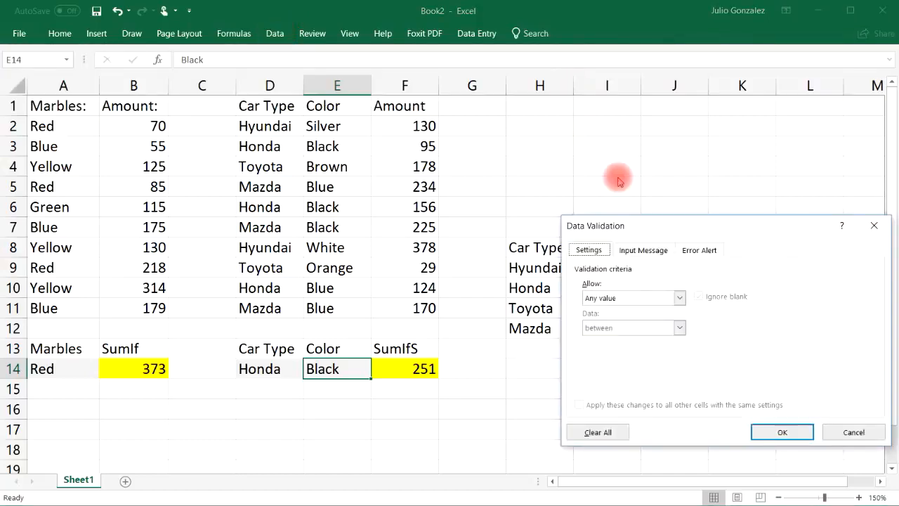
click(654, 297)
click(612, 340)
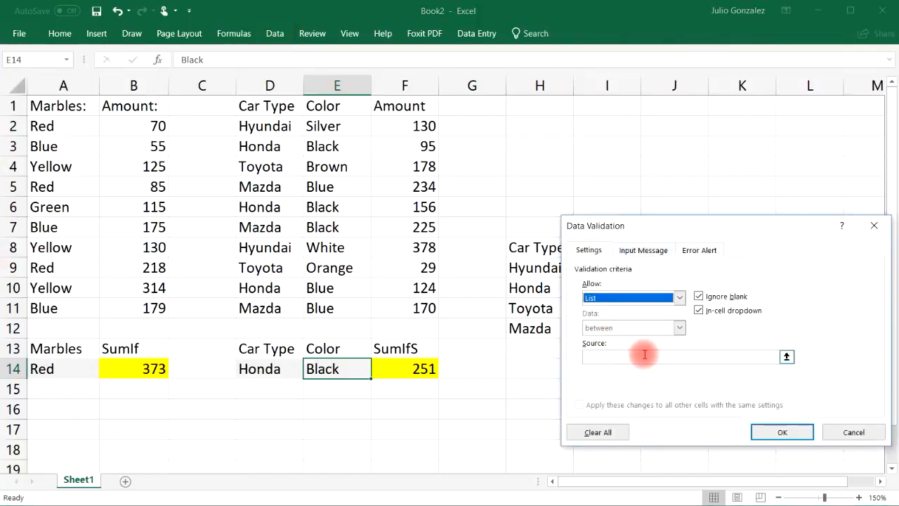
click(642, 356)
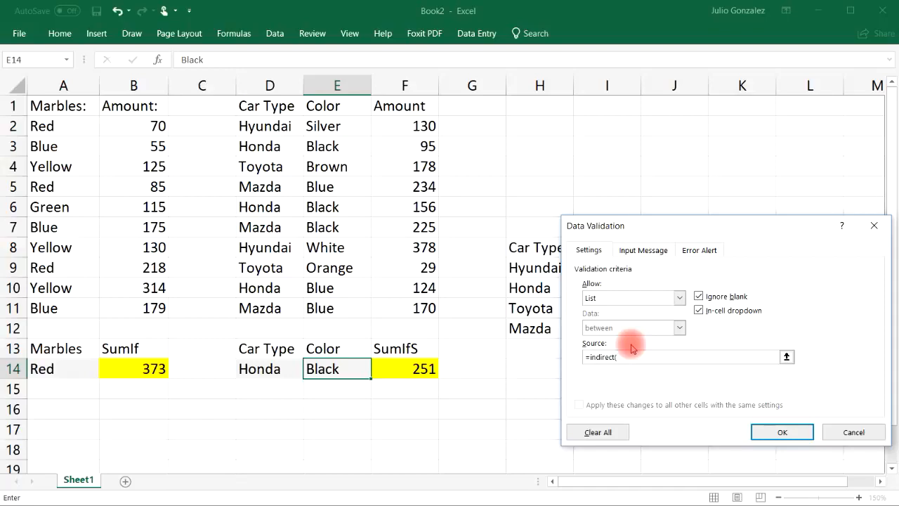
text(=indirect()
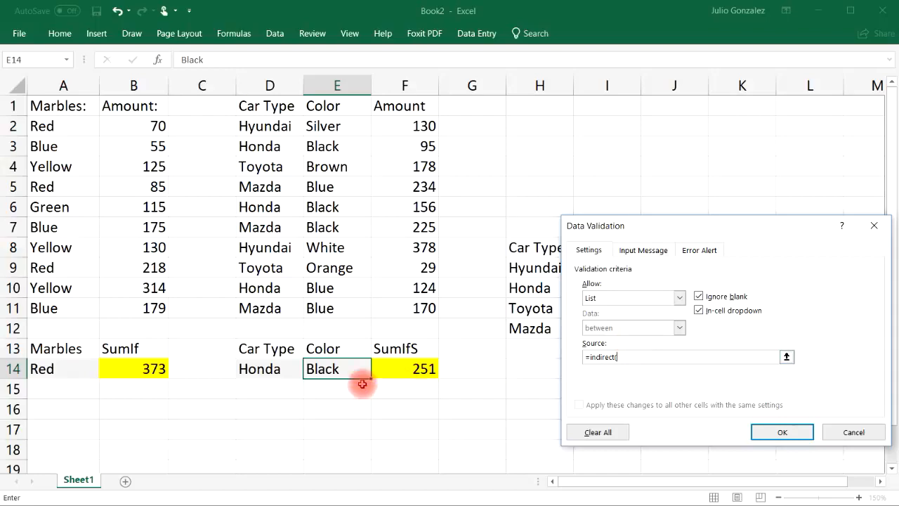
click(265, 372)
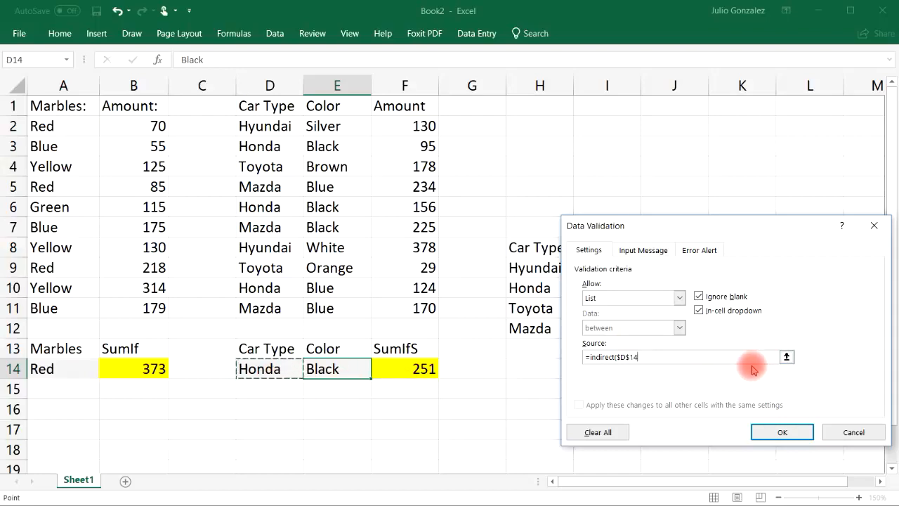
text())
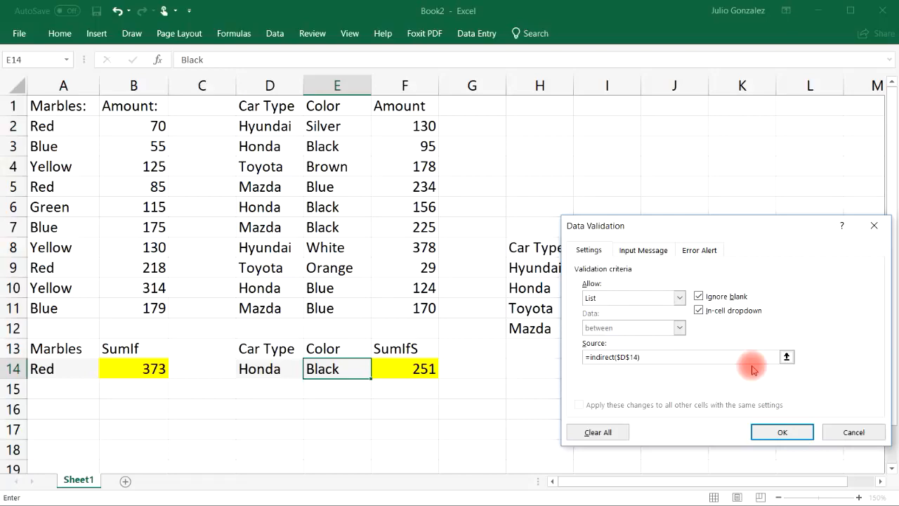
click(779, 431)
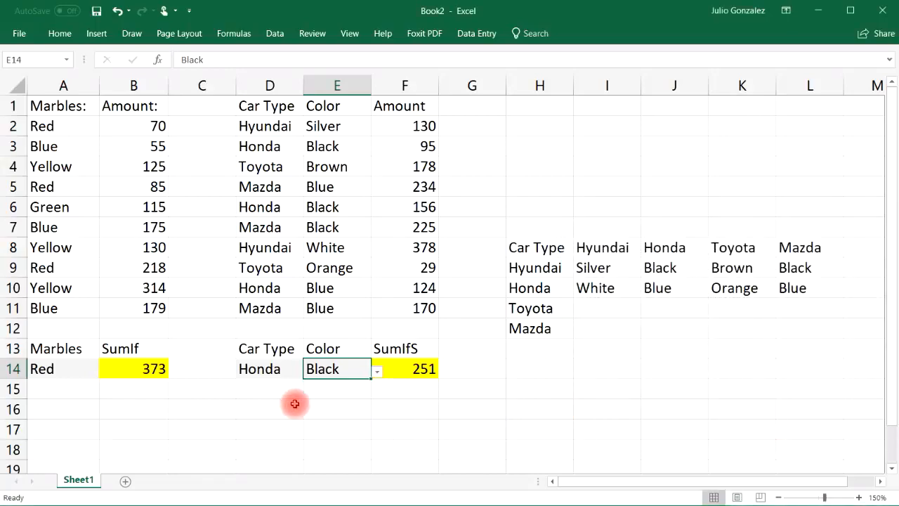
Step: Set the car type in D14 to Toyota and compare the color choices offered in E14 with the Toyota list in K9:K10
click(280, 368)
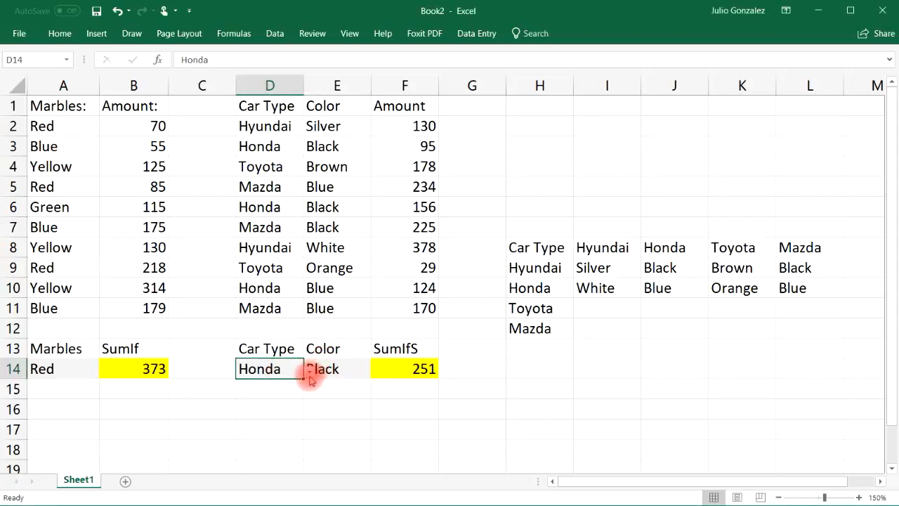
click(309, 372)
click(285, 420)
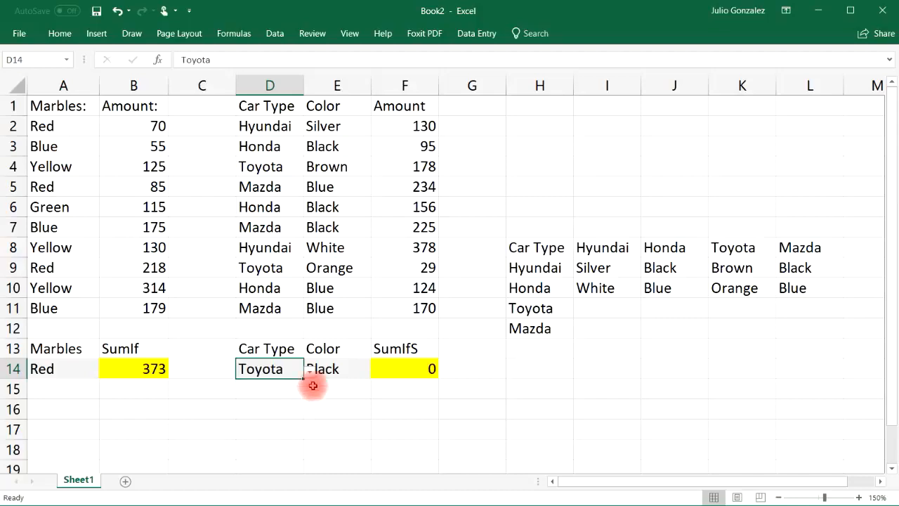
click(340, 368)
click(377, 371)
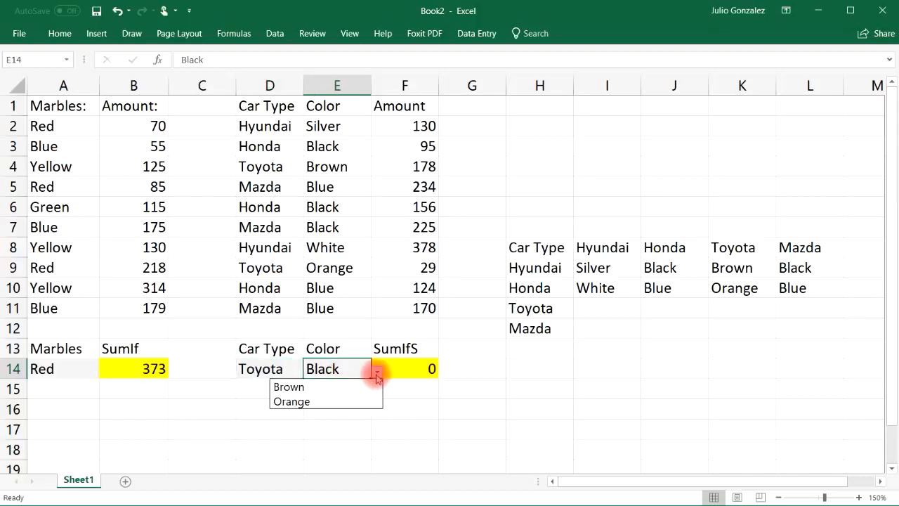
click(731, 268)
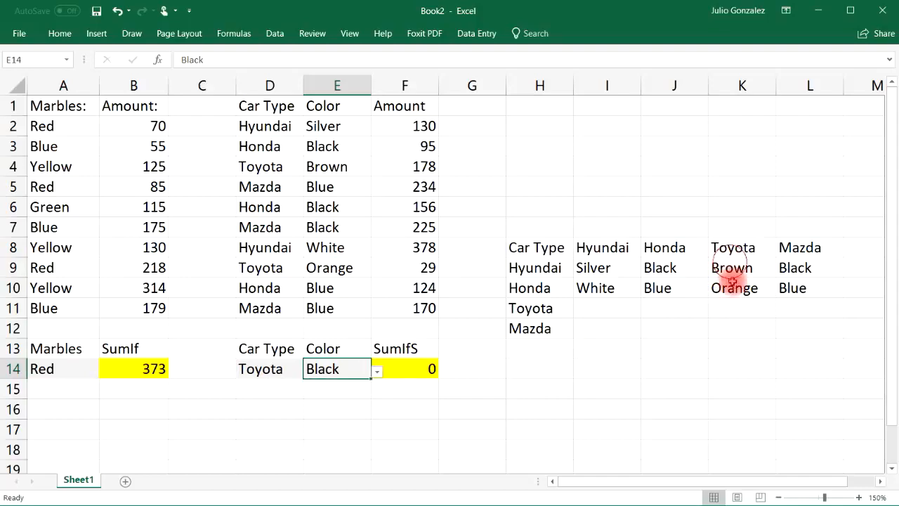
click(733, 271)
click(734, 290)
Step: Set the color in E14 to Orange and check the SUMIFS result against the matching row D9:F9
click(344, 369)
click(377, 371)
click(345, 406)
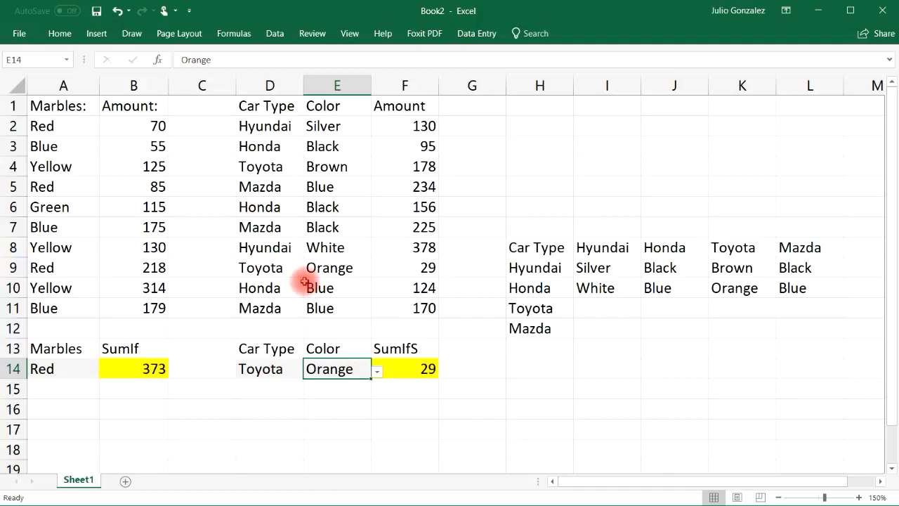
drag(284, 269, 407, 269)
Step: Set the SUMIFS criteria in D14:E14 to Mazda and Blue, and select the matching rows D5:F5 and D11:F11 together
click(280, 372)
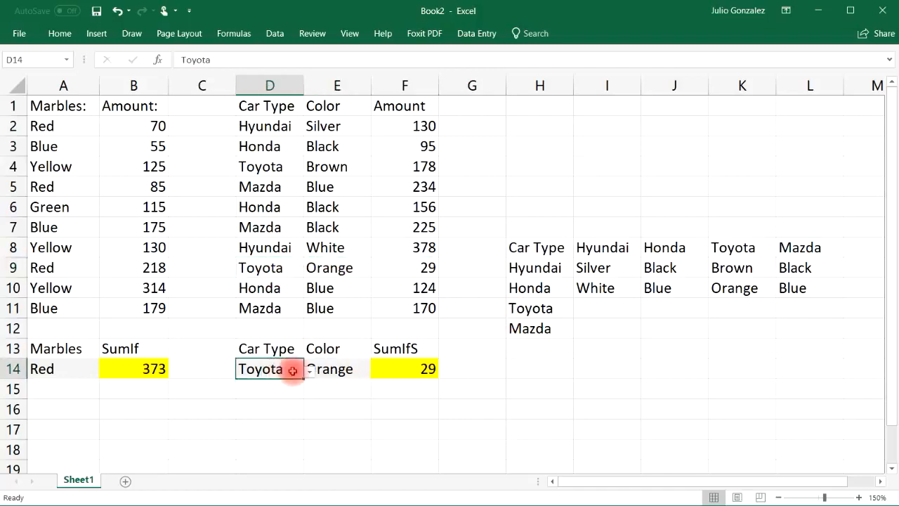
click(310, 371)
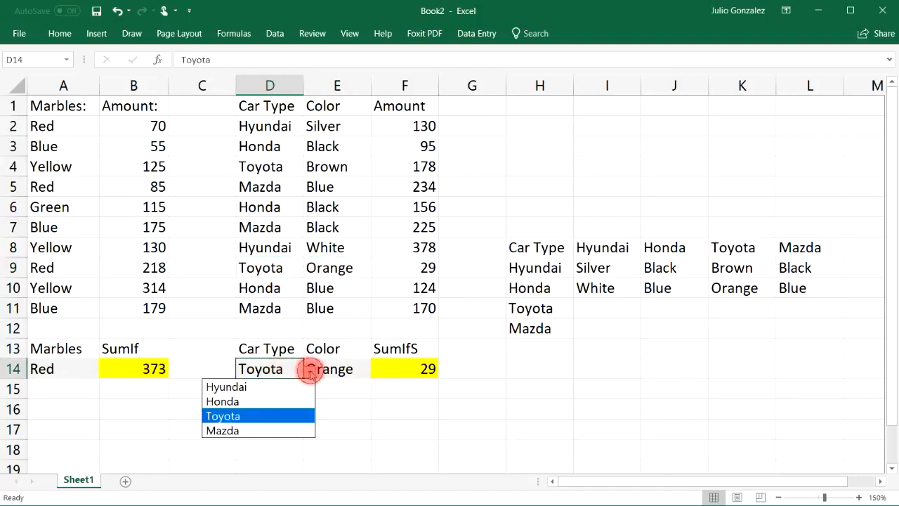
click(281, 429)
click(348, 370)
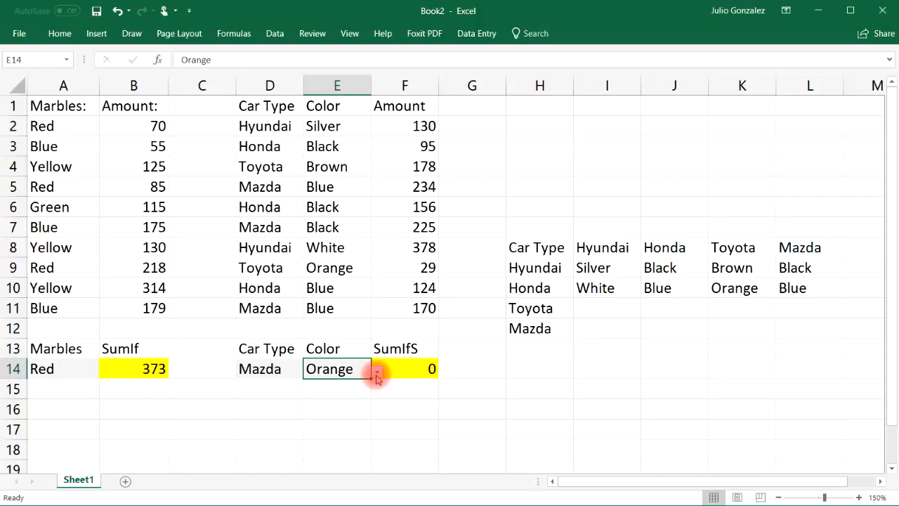
click(377, 374)
click(355, 401)
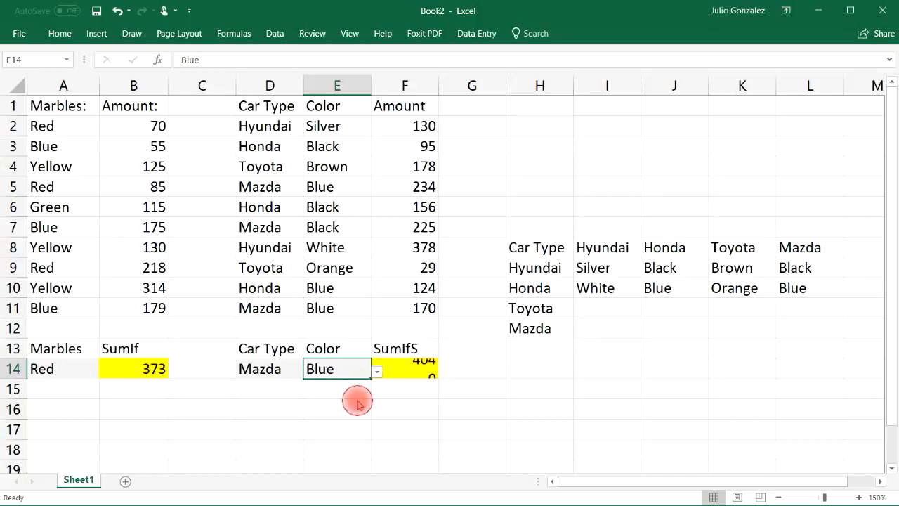
drag(267, 188, 393, 198)
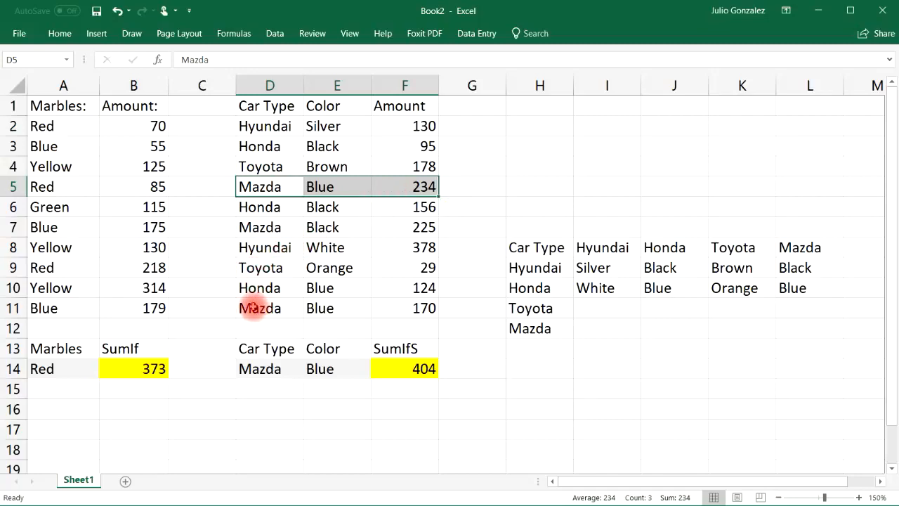
ctrl+drag(253, 308, 391, 311)
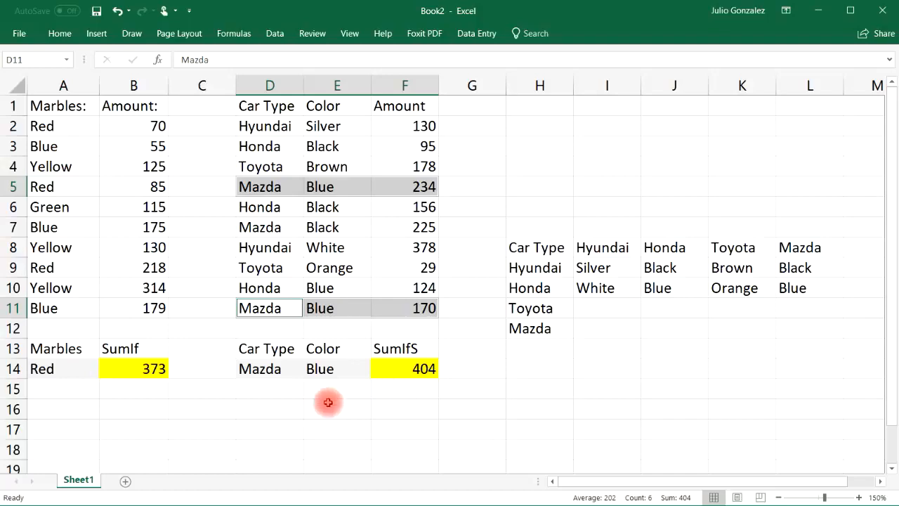
Step: Set the car type in D14 to Honda and check the SUMIFS result against the matching row D10:F10
click(285, 375)
click(311, 376)
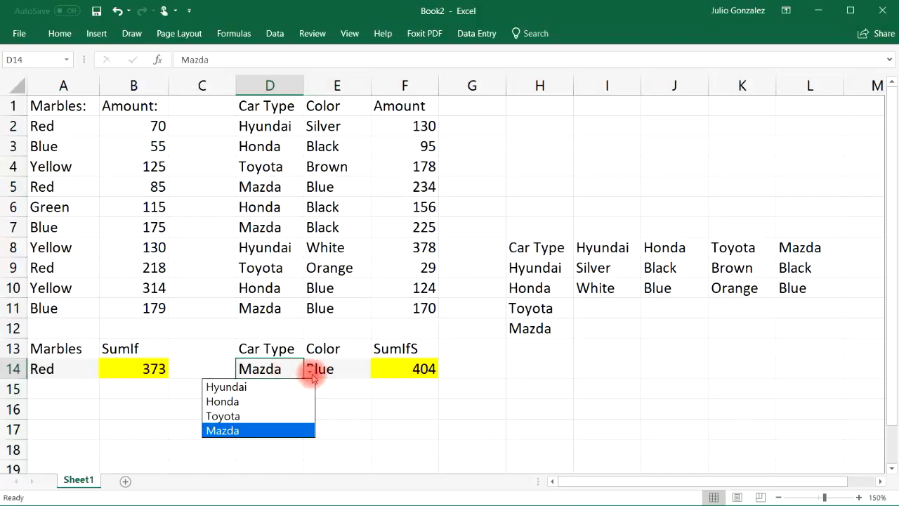
click(295, 401)
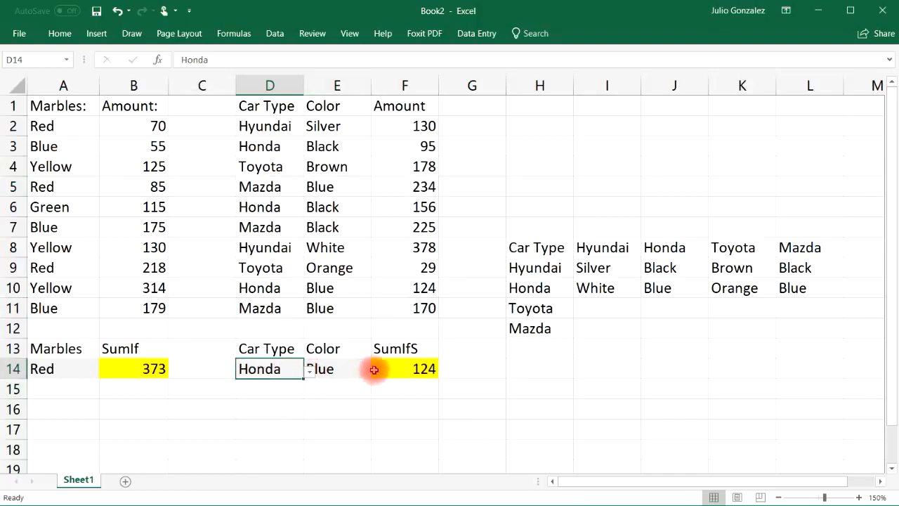
click(362, 371)
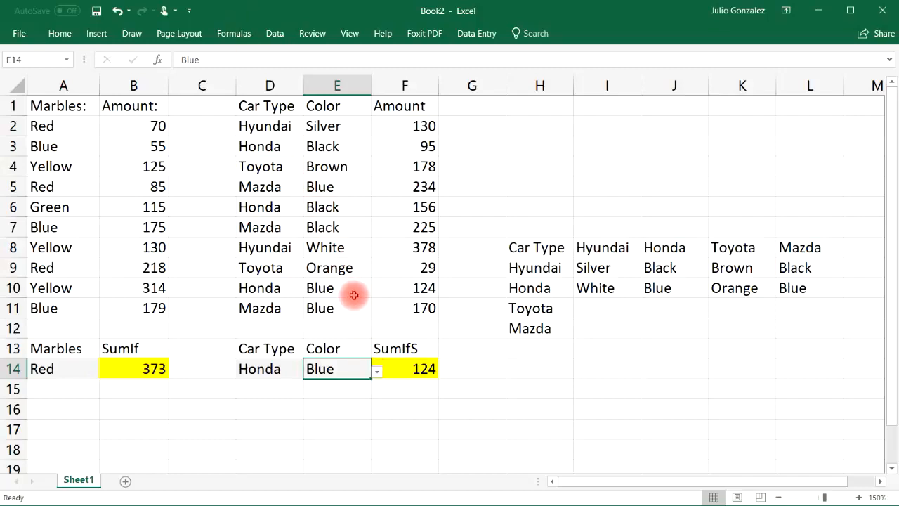
drag(251, 294, 397, 286)
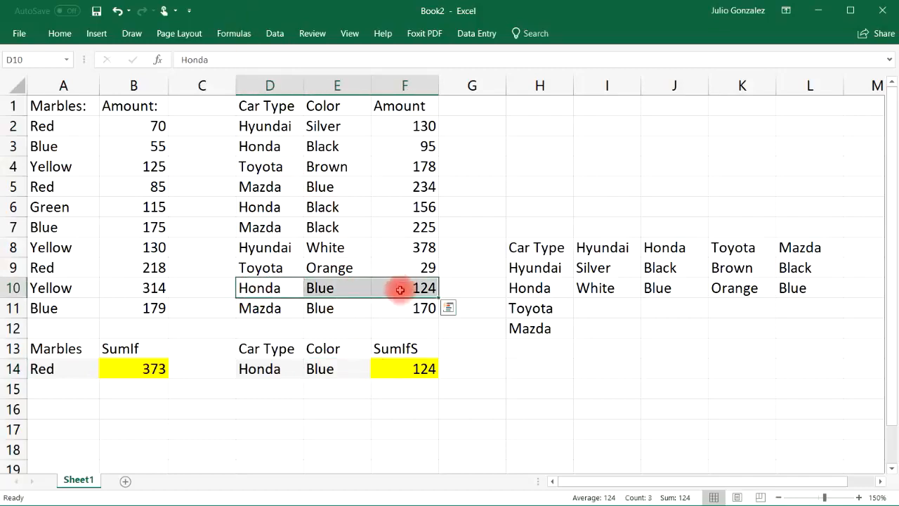
Step: Set the color in E14 to Black and select the matching rows D3:F3 and D6:F6 together to verify the sum
click(367, 372)
click(370, 376)
click(358, 384)
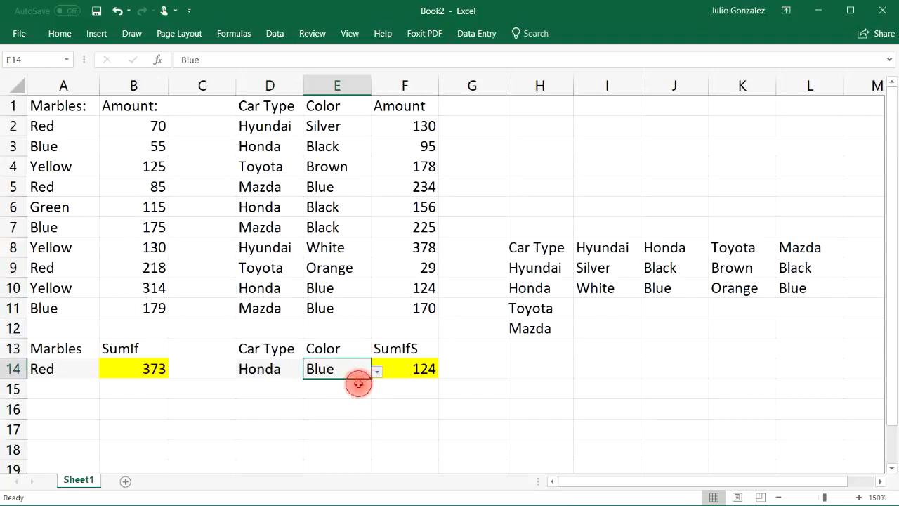
key(Return)
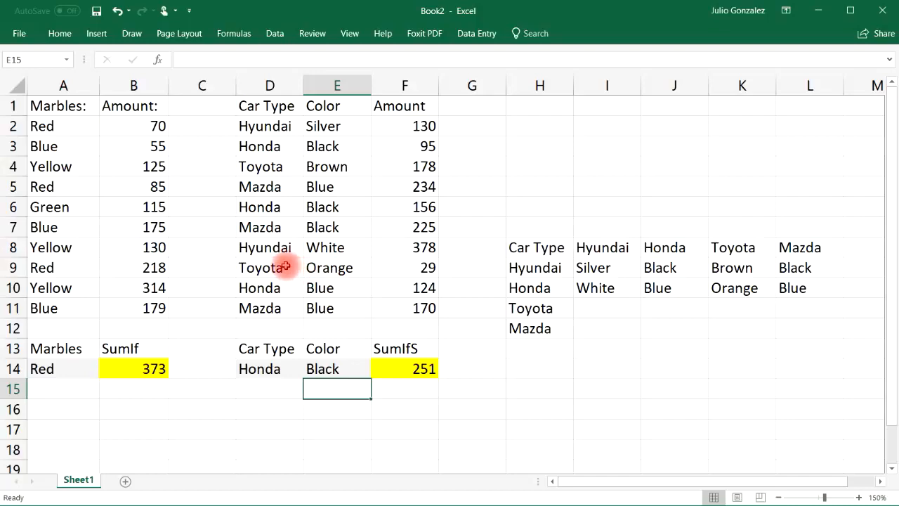
drag(270, 147, 404, 148)
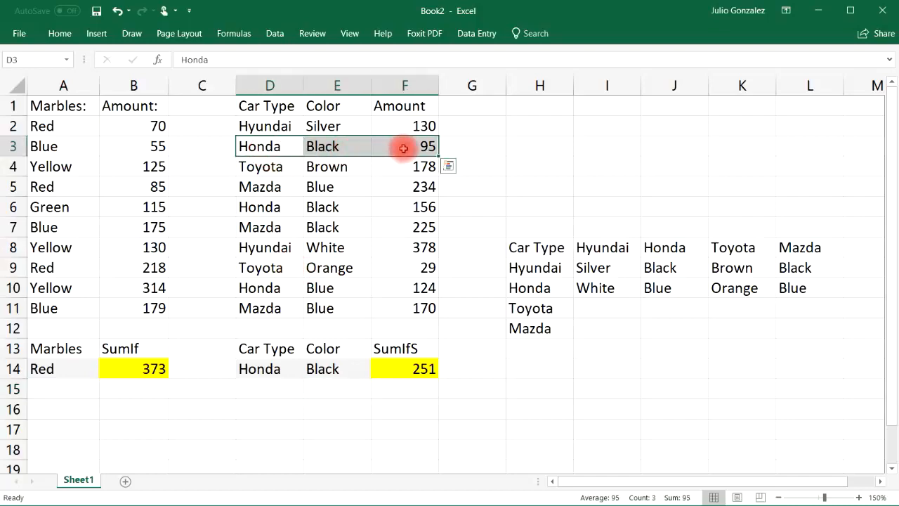
ctrl+drag(264, 207, 413, 211)
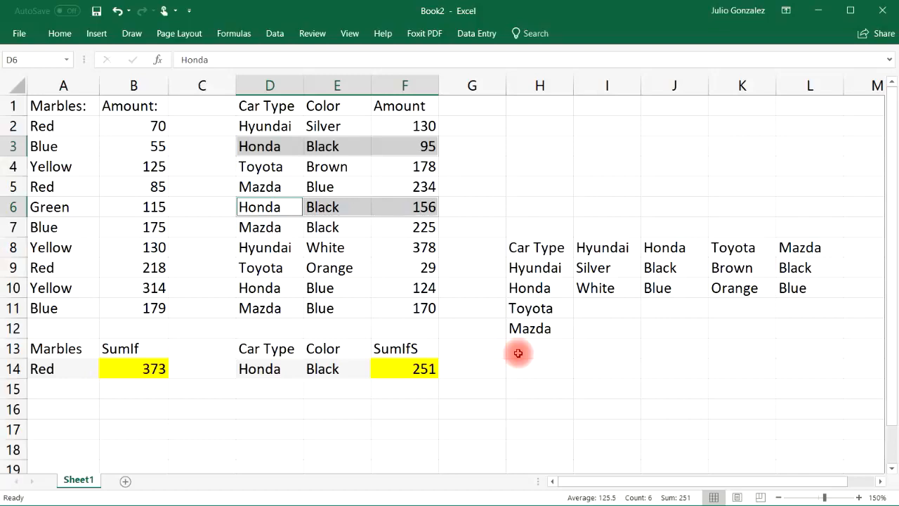
drag(411, 123, 429, 309)
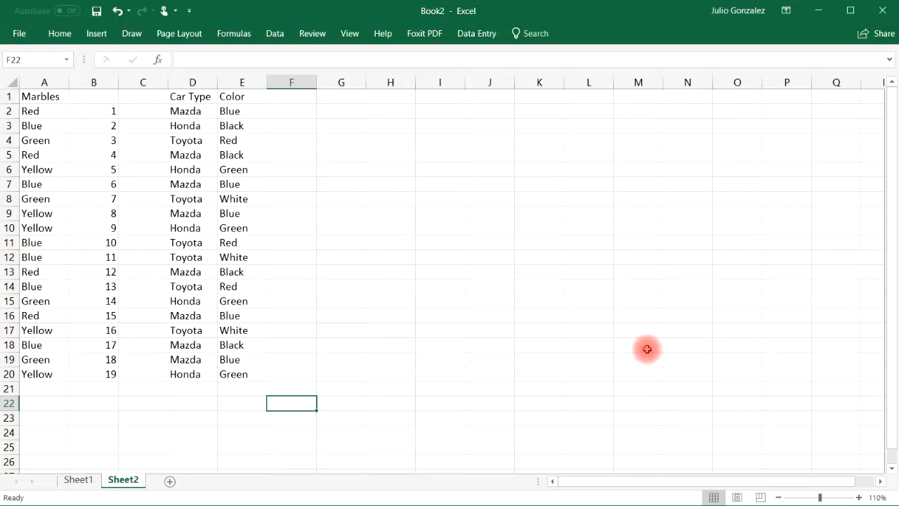
Step: Enter a COUNT formula in B22 of Sheet2 that counts the numbers in B2:B20
key(alt+F11)
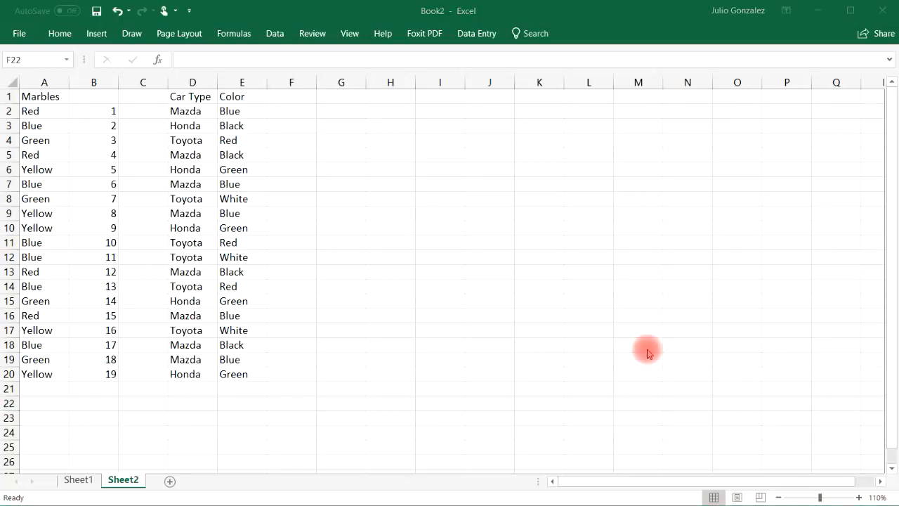
click(50, 401)
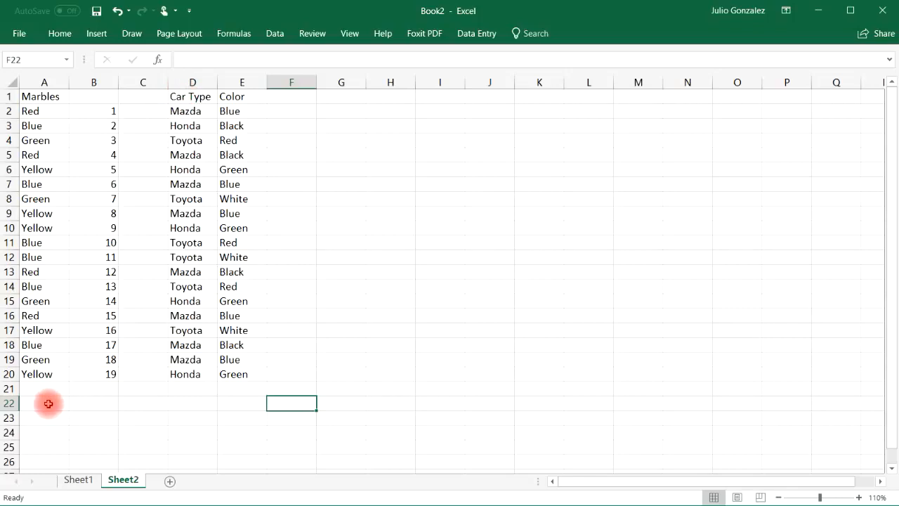
click(87, 404)
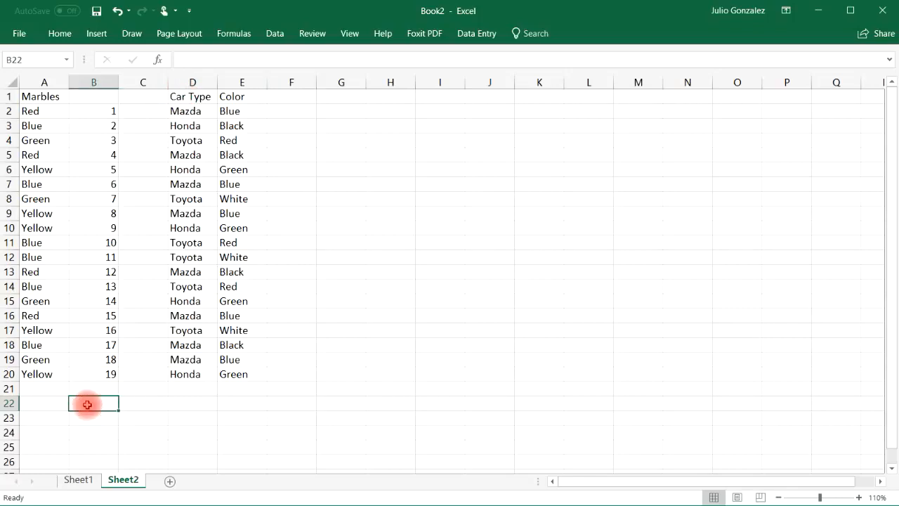
text(=count)
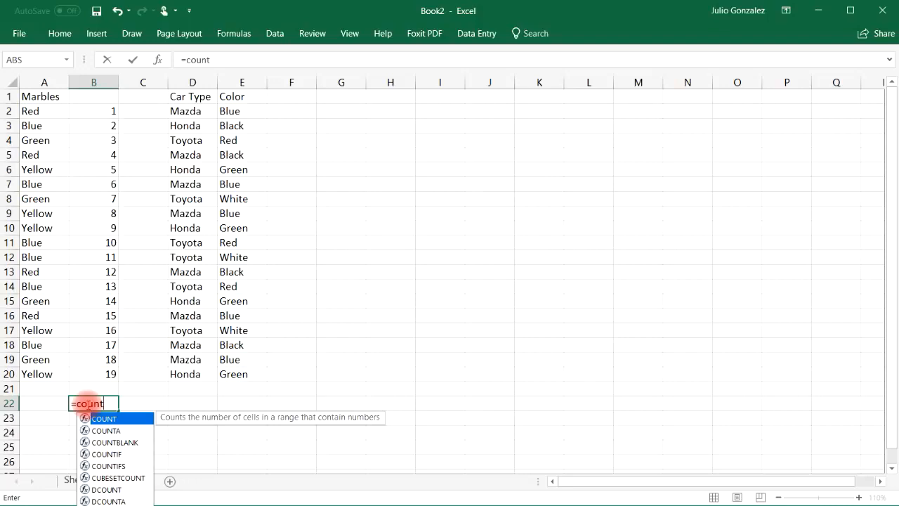
text(()
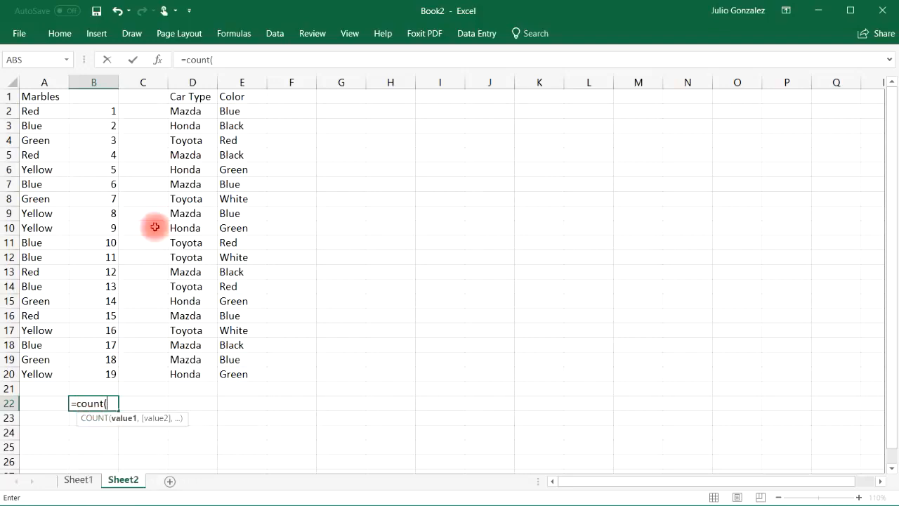
drag(114, 112, 110, 374)
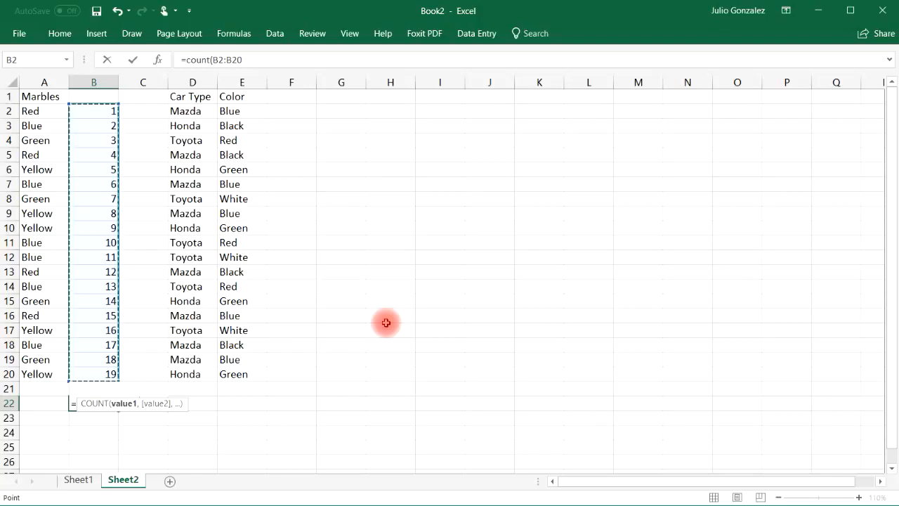
text())
key(Return)
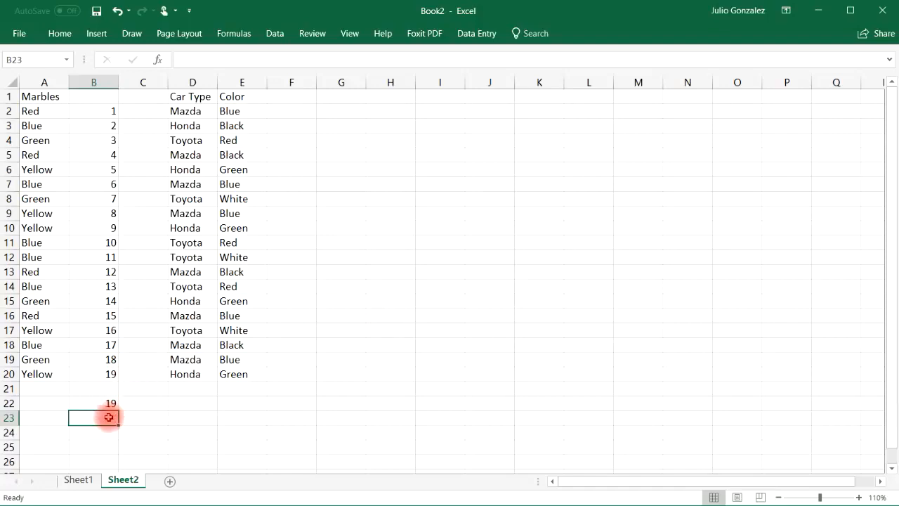
Step: Enter a COUNT formula in B23 over the marble color names in A2:A20
text(=count)
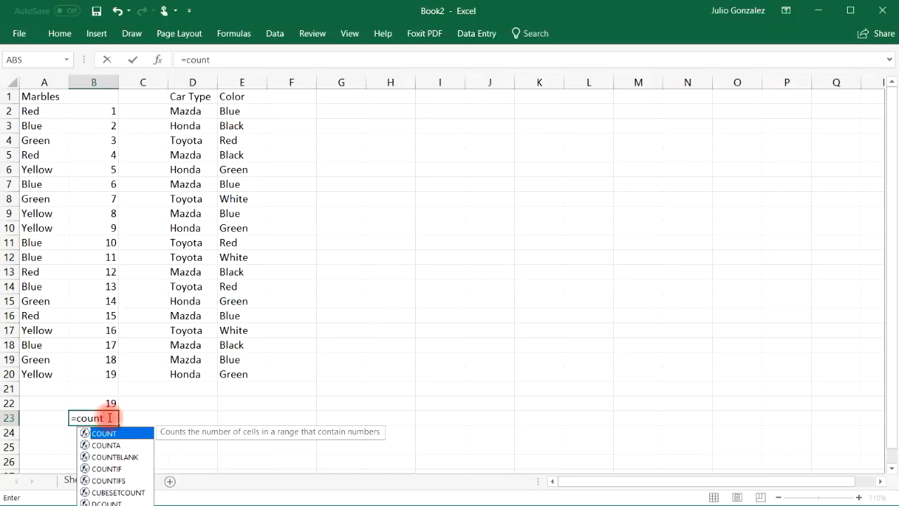
text(()
drag(35, 112, 42, 374)
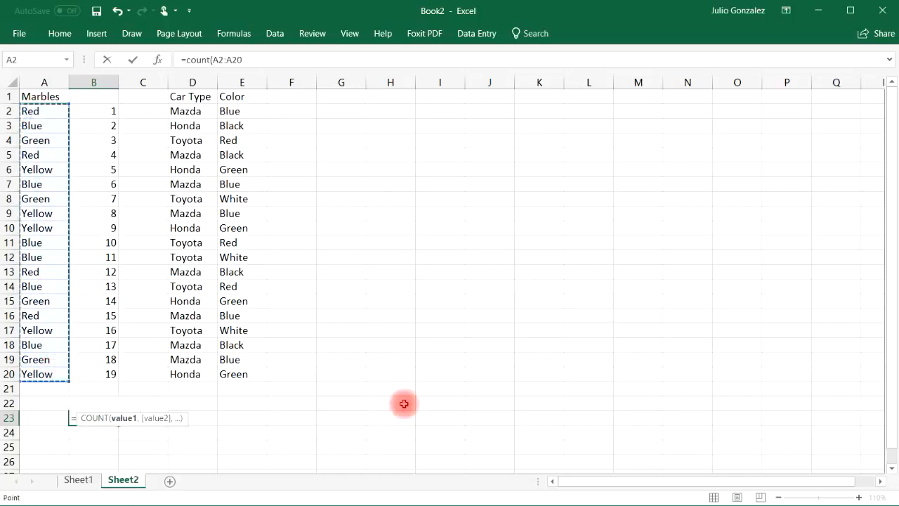
text())
key(Return)
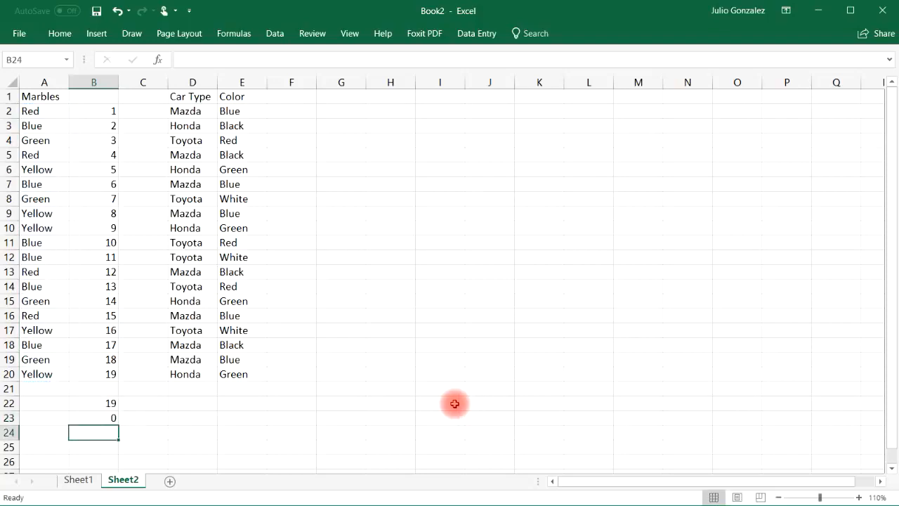
Step: Clear the two COUNT formulas from B22 and B23
click(113, 404)
key(Delete)
click(113, 417)
key(Delete)
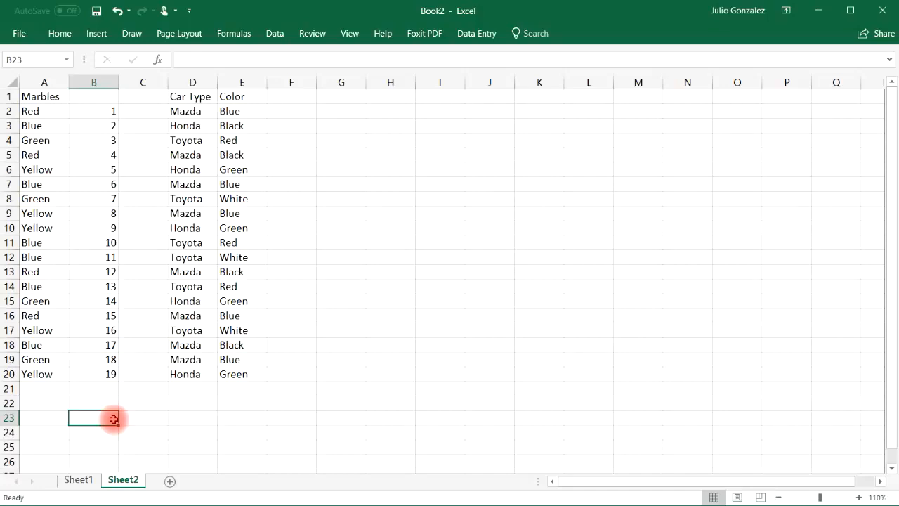
Step: Add the headers Color and CountIf in A22:B22 and enter Red as the criterion in A23
click(54, 401)
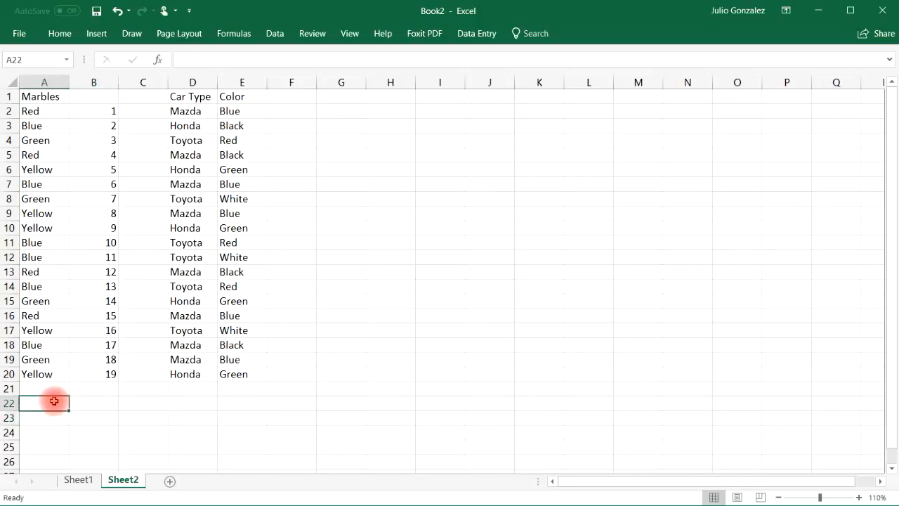
text(Color)
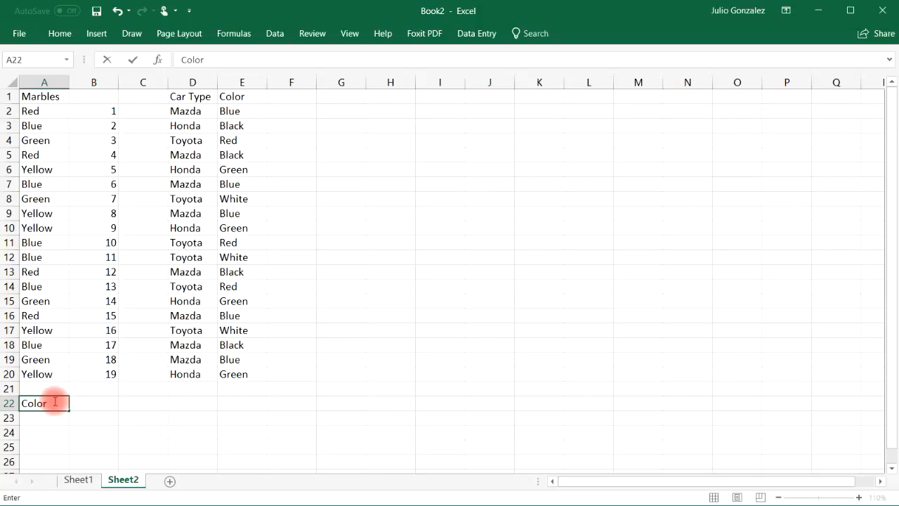
key(Tab)
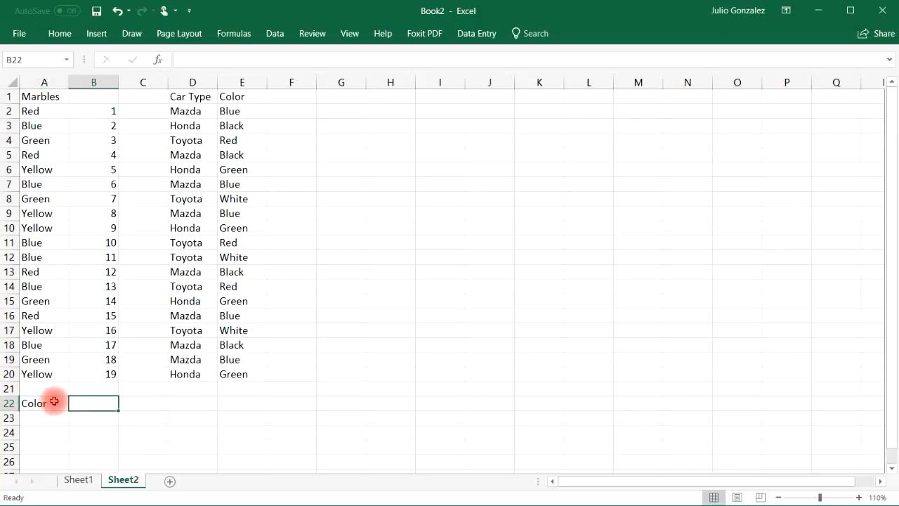
text(CountIf)
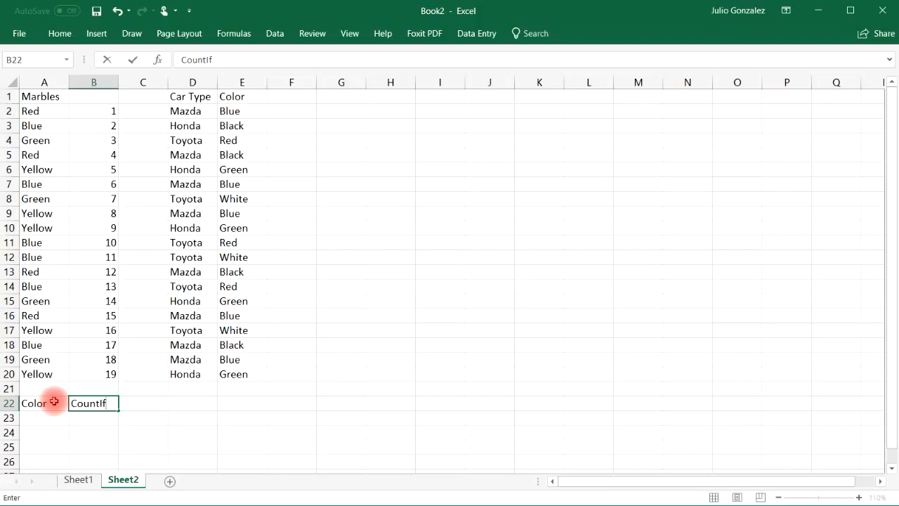
key(Return)
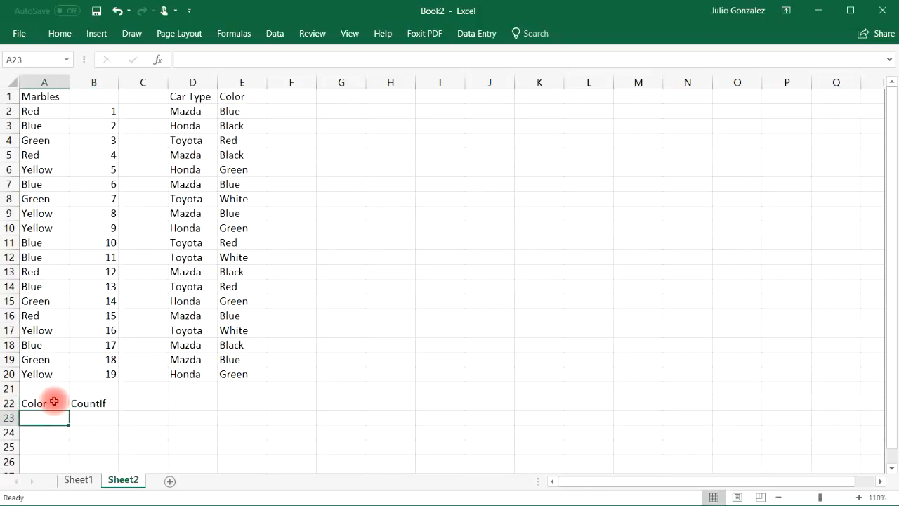
text(Red)
key(Tab)
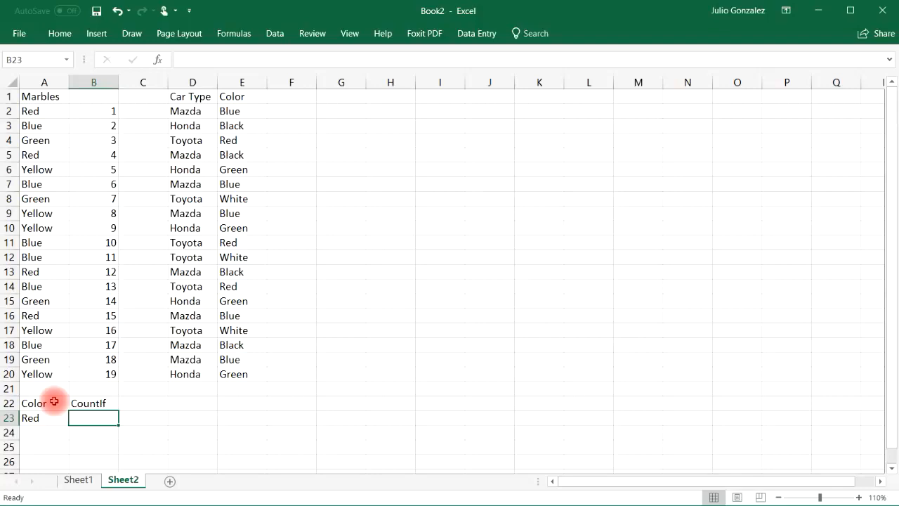
Step: Enter a COUNTIF formula in B23 that counts the cells in A2:A20 matching the color in A23
text(=)
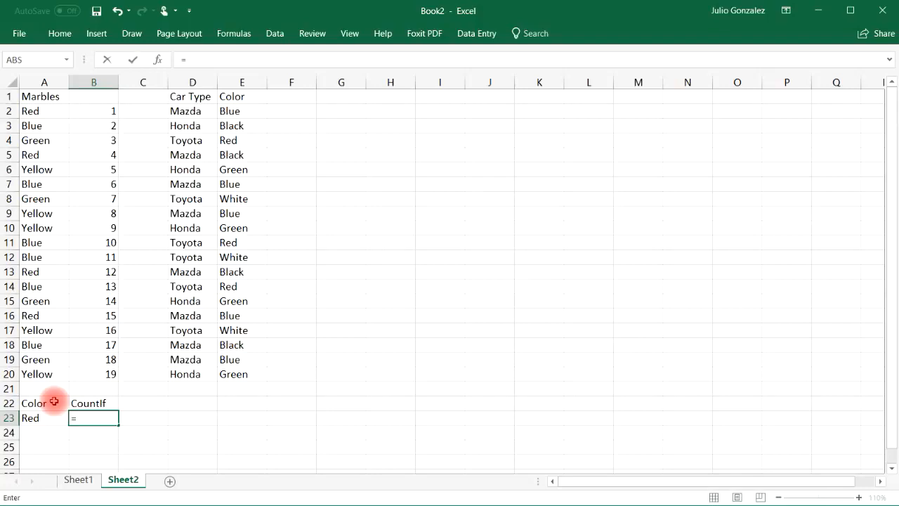
text(countif)
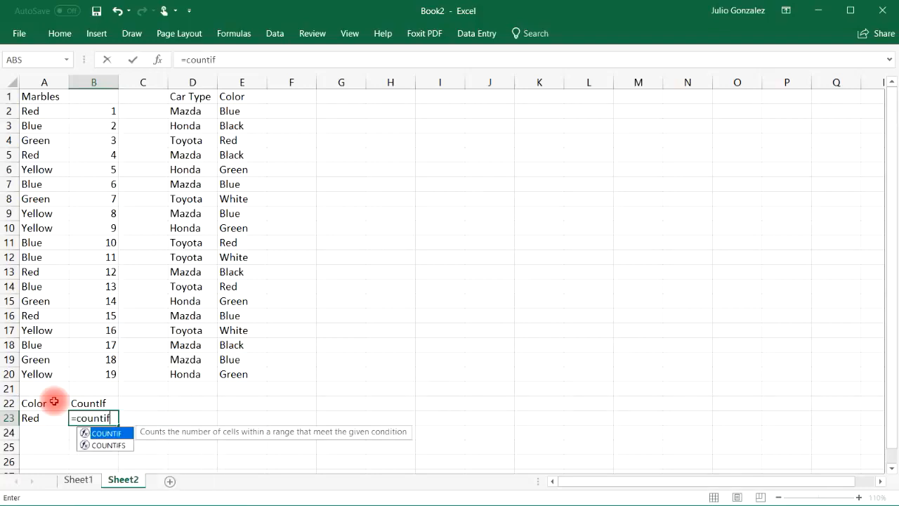
text(()
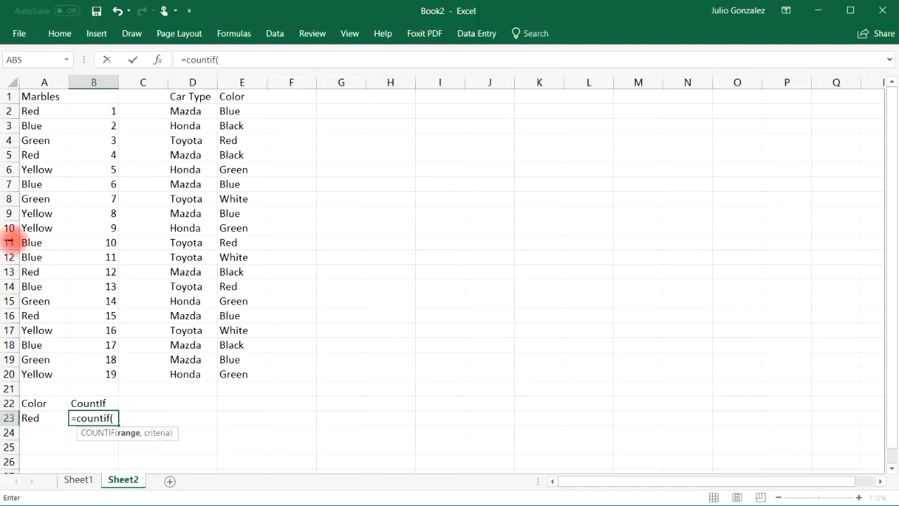
drag(44, 113, 63, 373)
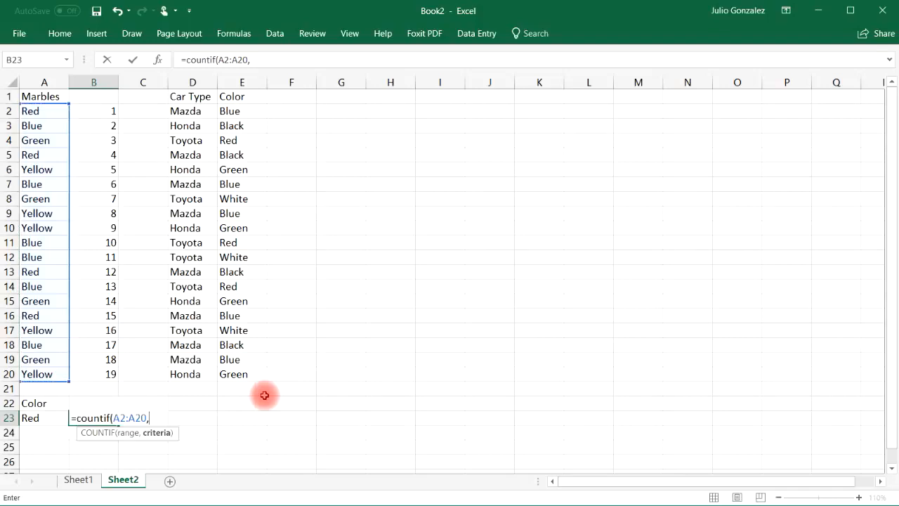
click(43, 418)
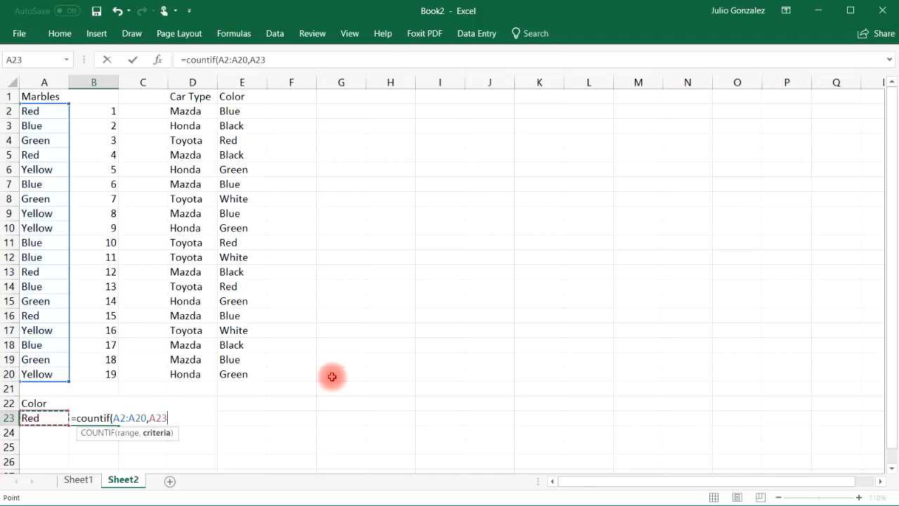
text())
key(Return)
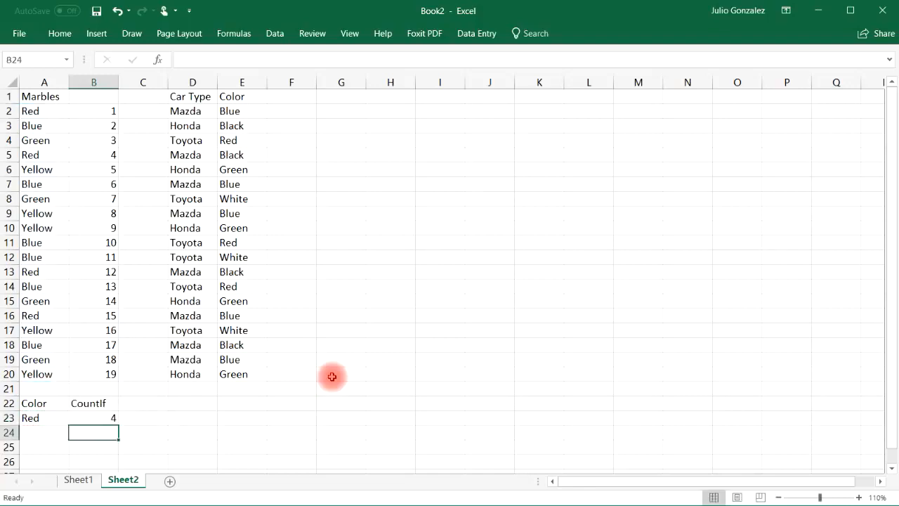
Step: Delete the numbers beside the marble colors in B2:B20
drag(110, 110, 126, 373)
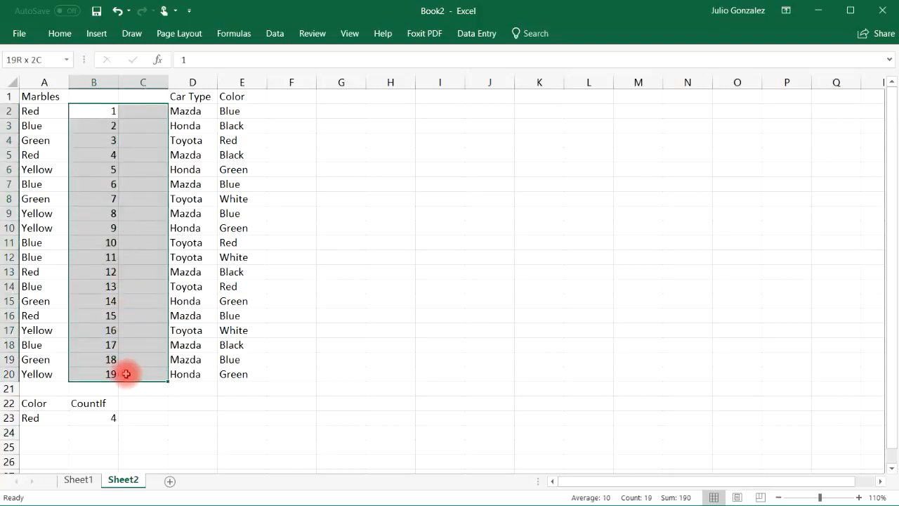
key(Delete)
click(139, 344)
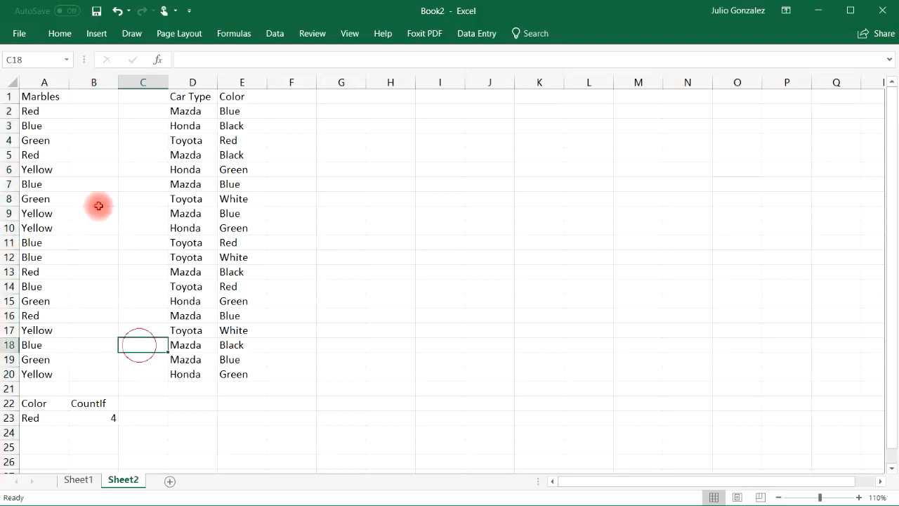
Step: Select the Red marble cells A2, A5, A13 and A16 together to verify the COUNTIF result
click(50, 111)
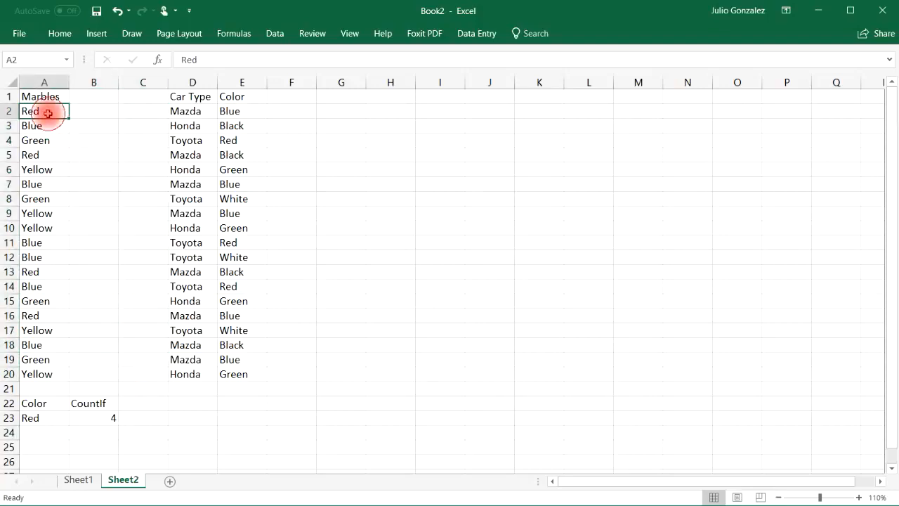
ctrl+click(54, 155)
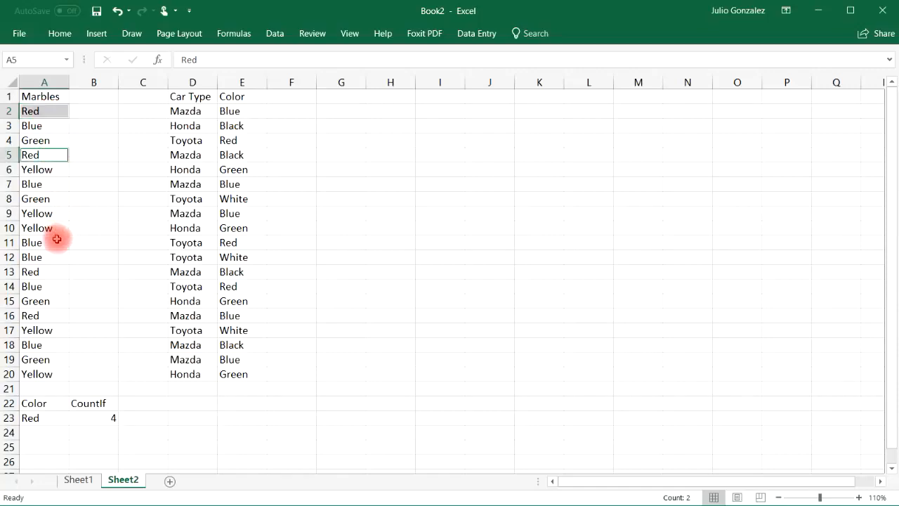
ctrl+click(57, 271)
ctrl+click(57, 315)
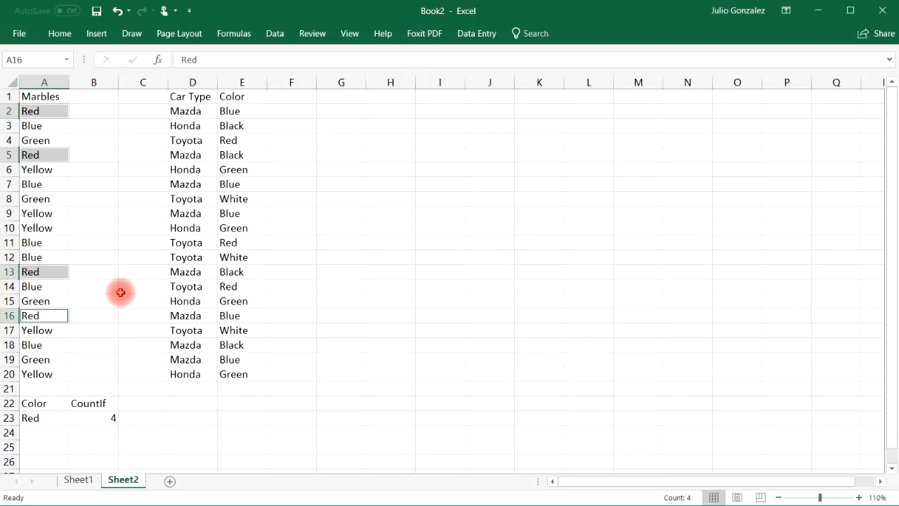
Step: Change the color criterion in A23 to Yellow
click(45, 419)
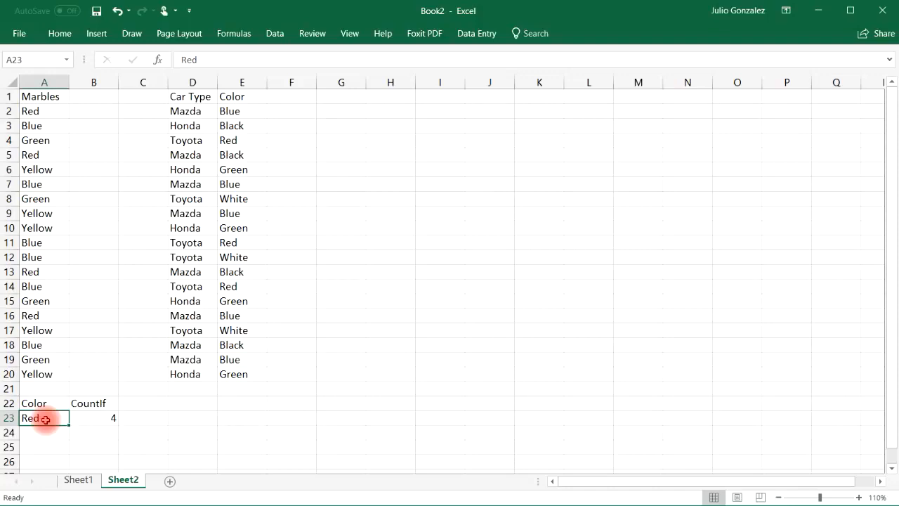
text(Yellow)
key(Return)
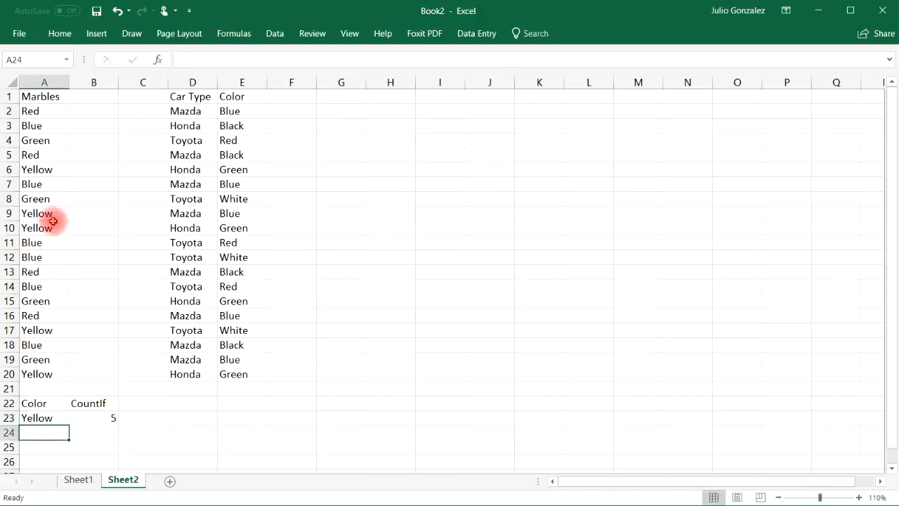
Step: Check the Yellow count by selecting cells A6, A9, A10, A17 and A20 together, and clear the selection
click(41, 170)
ctrl+click(44, 212)
ctrl+click(47, 228)
ctrl+click(51, 330)
ctrl+click(51, 373)
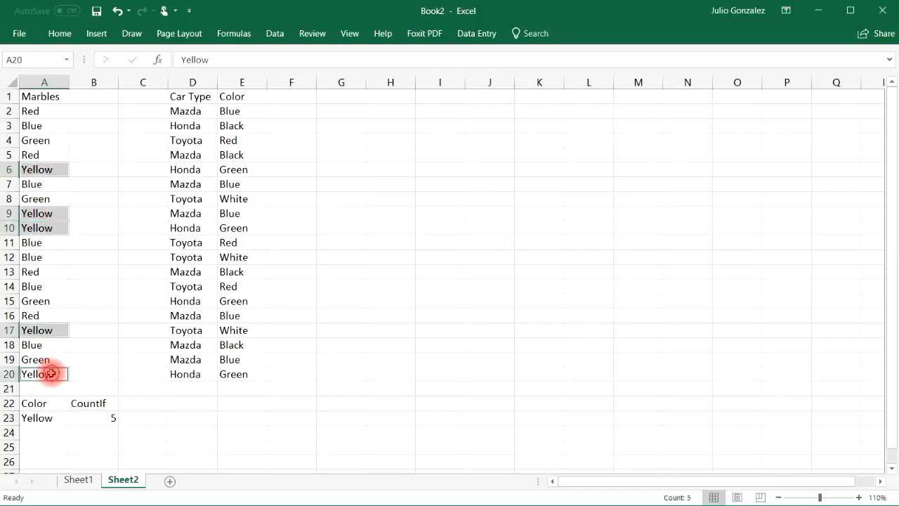
click(158, 422)
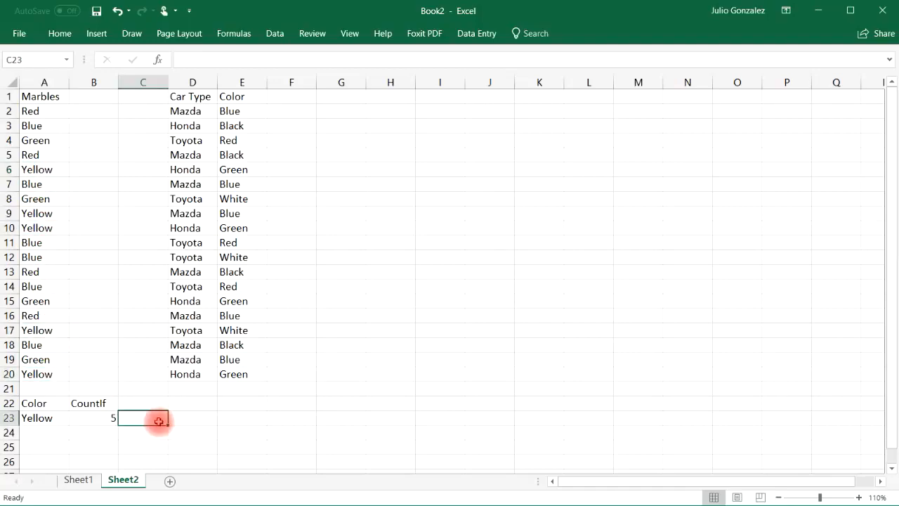
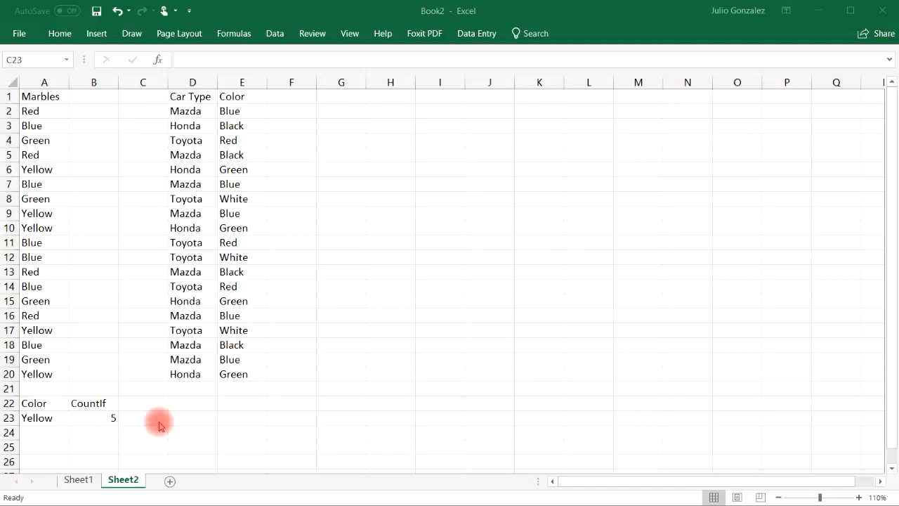
Step: Fill the CountIf result cell B23 with yellow
click(105, 417)
click(61, 33)
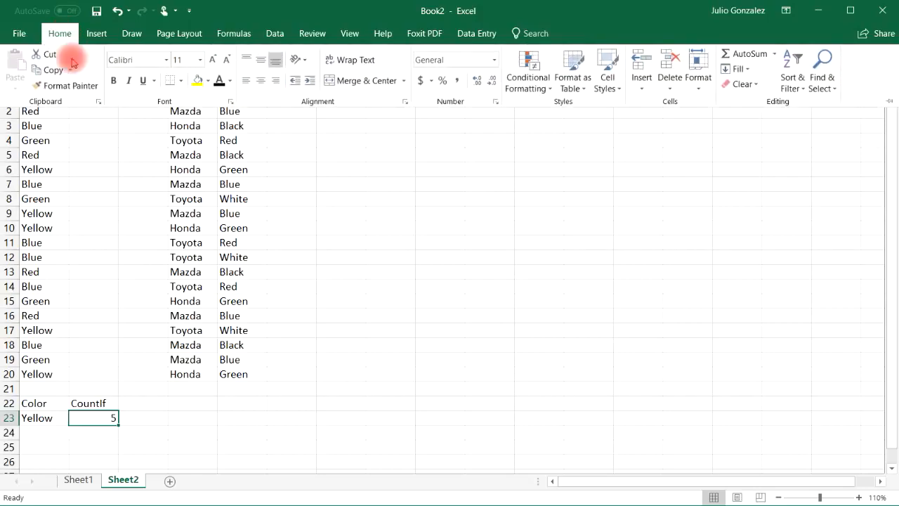
click(200, 80)
Step: Shade the color criterion cell A23 light gray
click(56, 416)
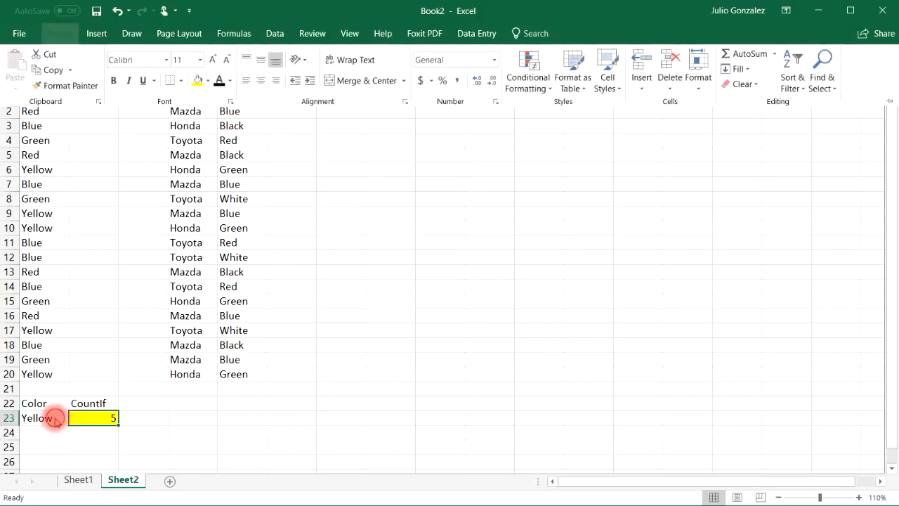
click(59, 417)
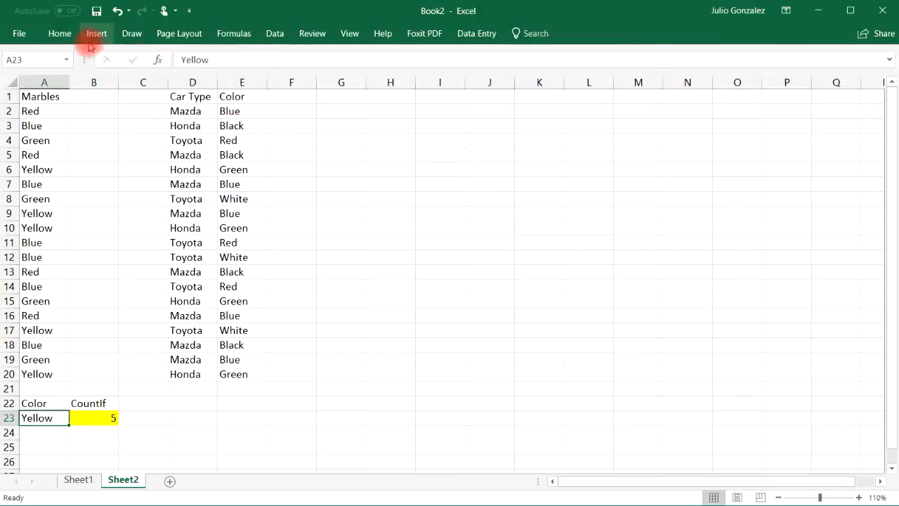
click(62, 33)
click(208, 80)
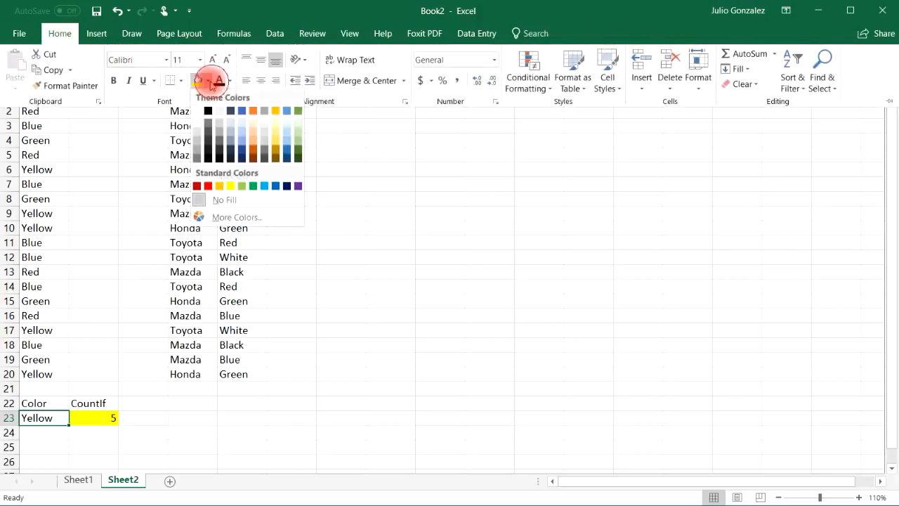
click(208, 80)
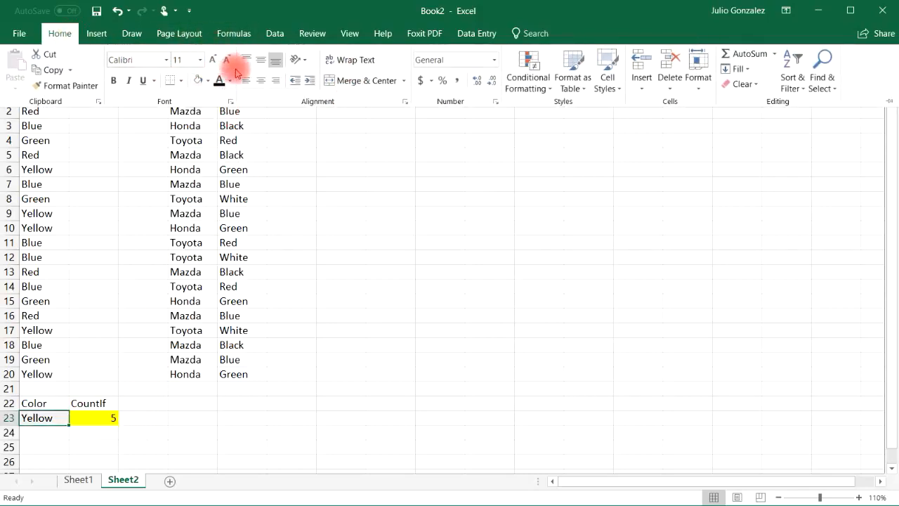
Step: Add list data validation to A23 with the source entries Red, Blue, Green, Yellow
click(274, 33)
click(578, 84)
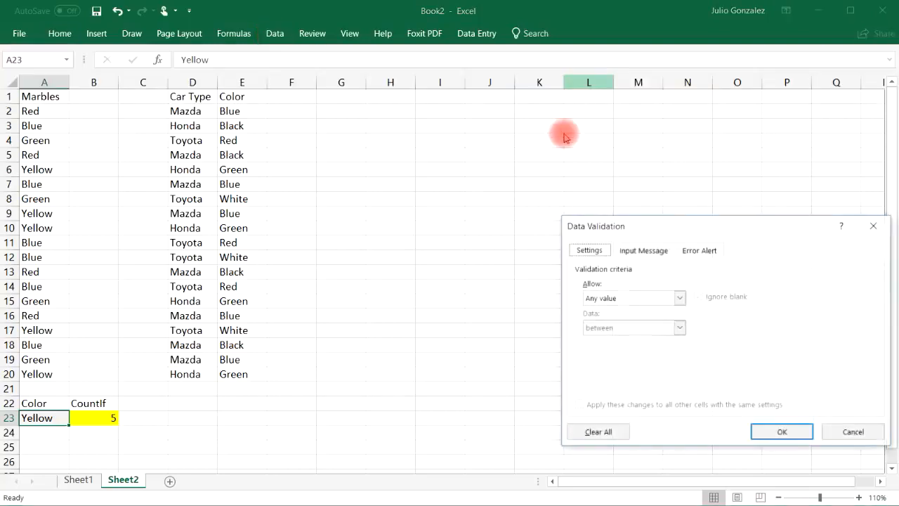
click(661, 298)
click(639, 340)
click(631, 359)
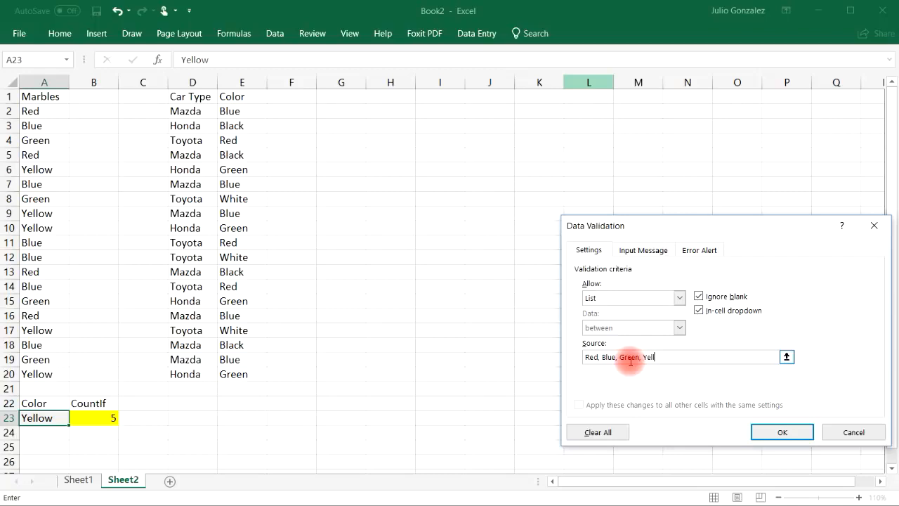
click(782, 430)
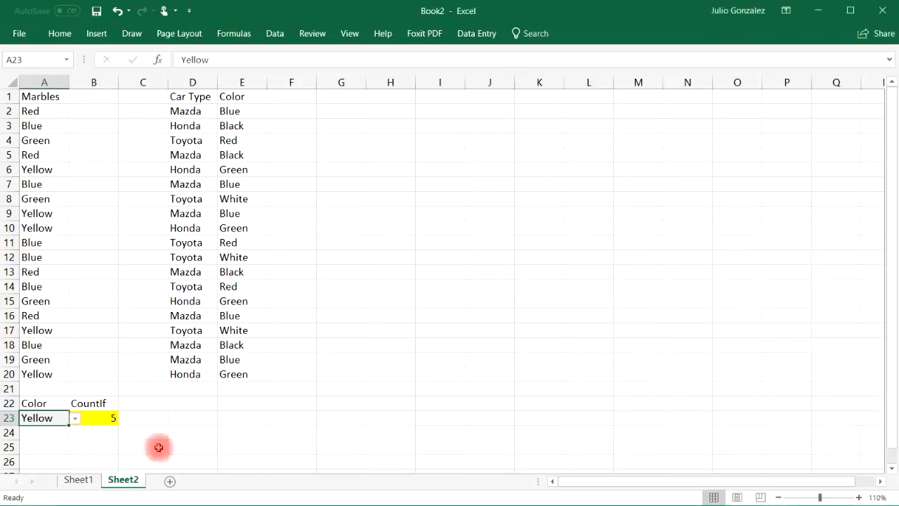
Step: Choose Blue from the drop-down list in A23 to test the COUNTIF formula
click(75, 418)
click(74, 439)
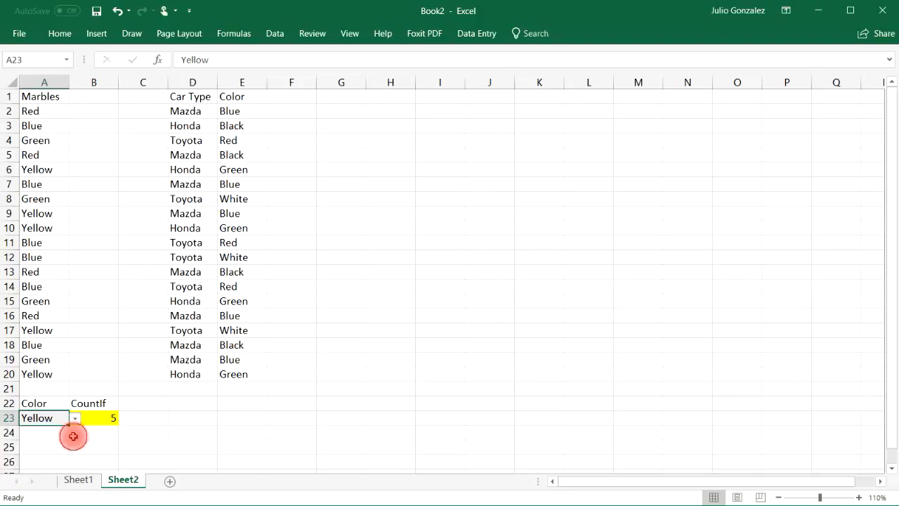
click(226, 426)
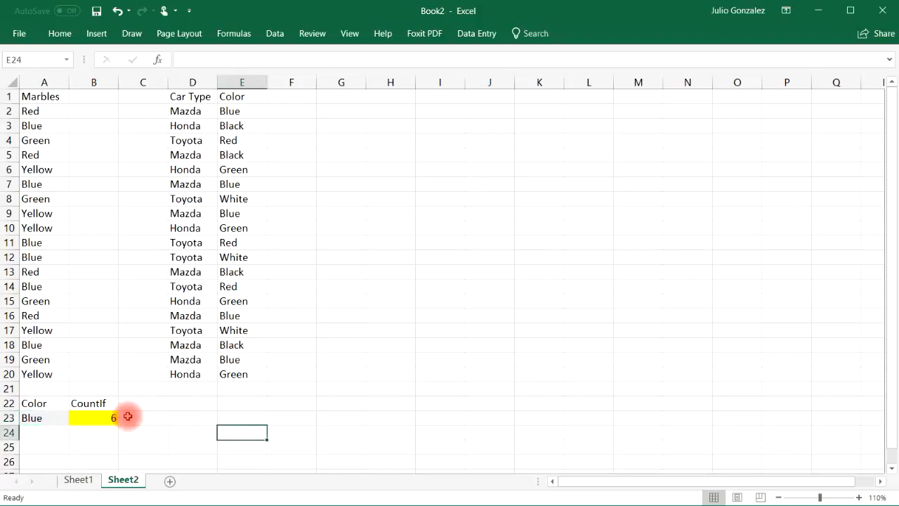
Step: Check the Blue count by going through the Blue marble cells A3, A7, A11, A12, A14 and A18
click(42, 125)
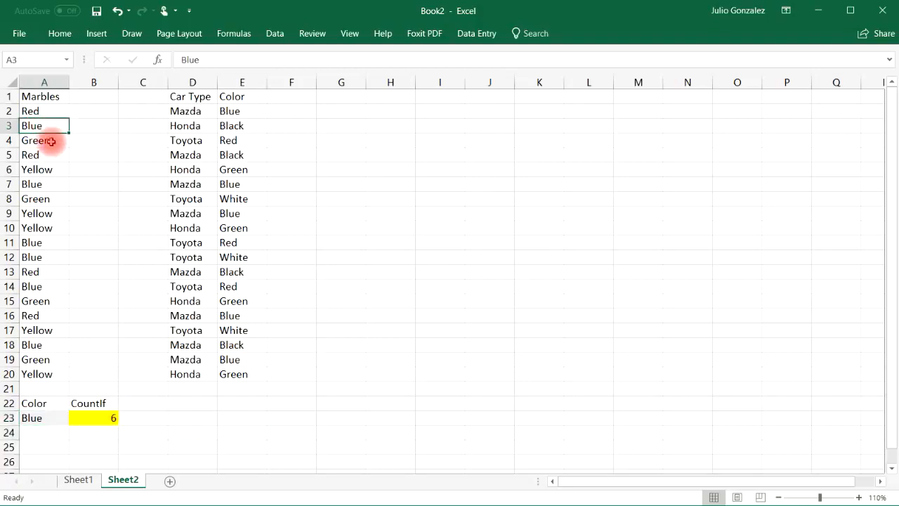
ctrl+click(43, 184)
ctrl+click(43, 242)
ctrl+click(43, 257)
ctrl+click(44, 286)
ctrl+click(41, 344)
Step: Test the A23 drop-down with Green, and leave the color criterion set to Red
click(49, 417)
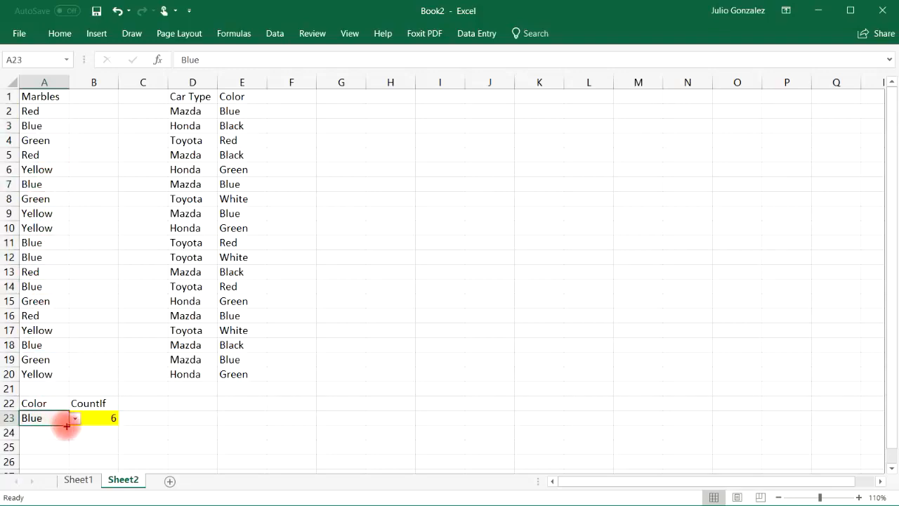
click(74, 418)
click(56, 444)
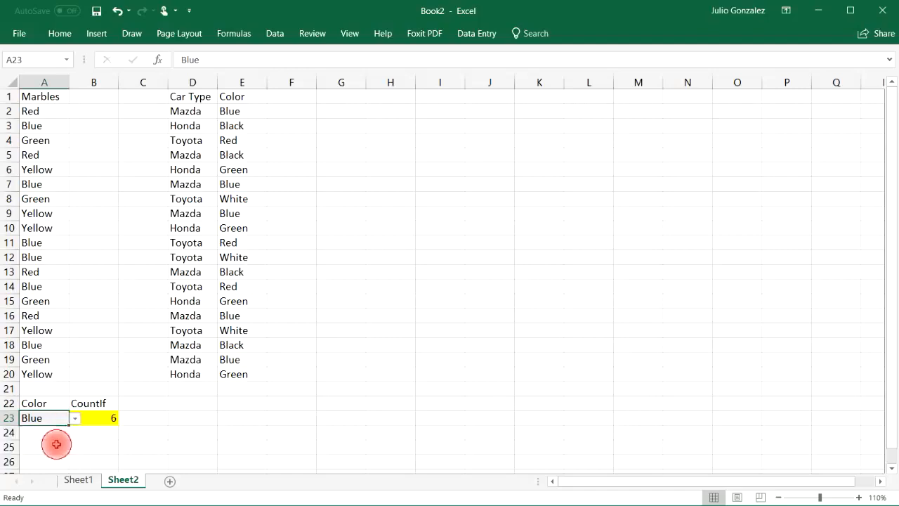
click(75, 417)
click(56, 451)
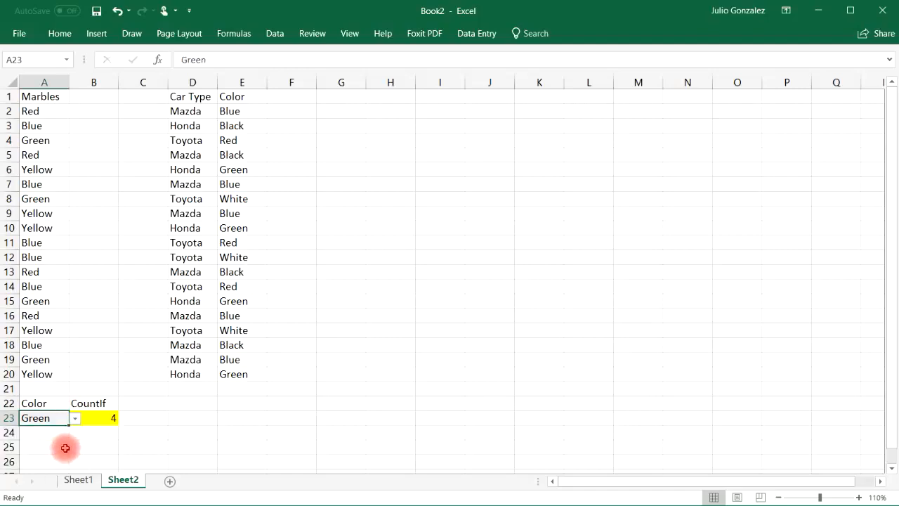
click(75, 418)
click(60, 431)
click(147, 447)
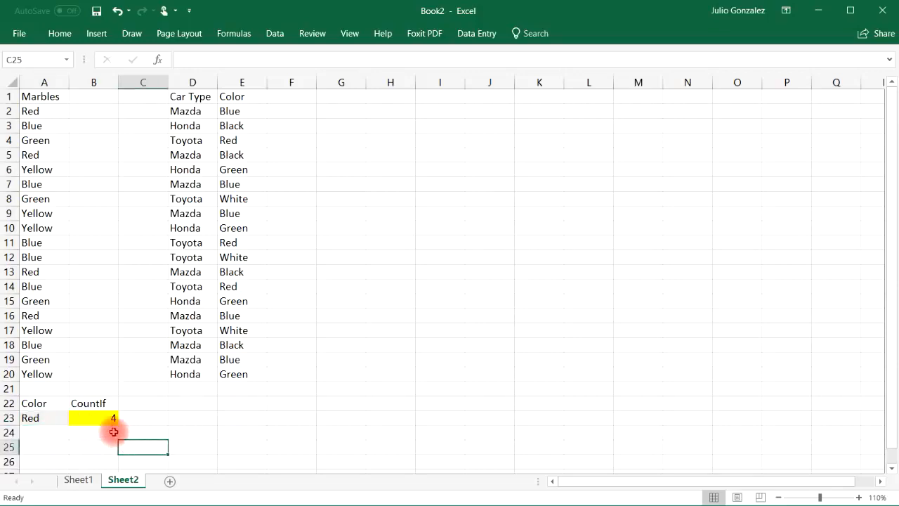
click(54, 420)
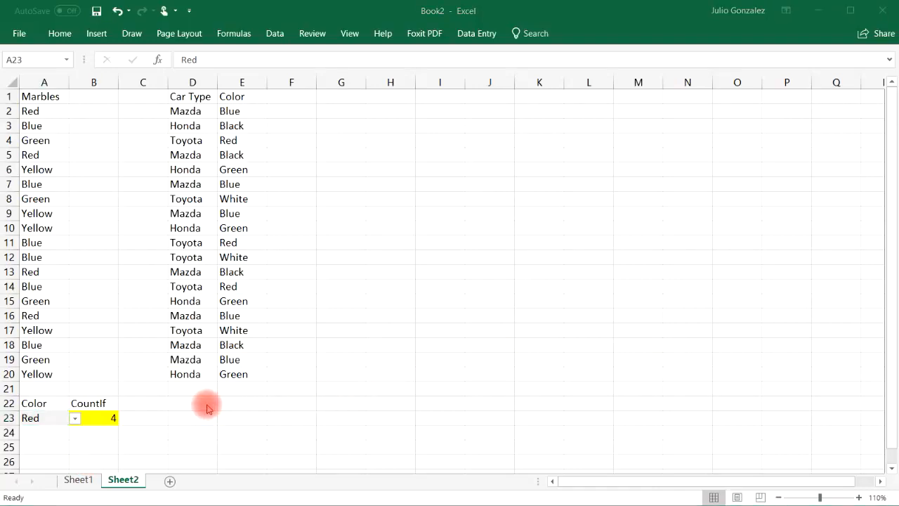
Step: Enter the headers Car Type, Color, CountIf and CountIfs in D22:G22 below the car data
click(205, 402)
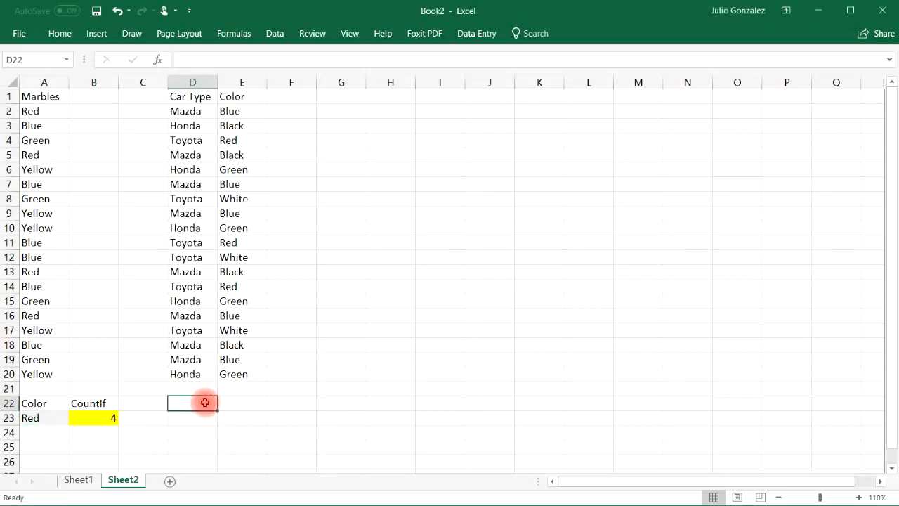
text(Car)
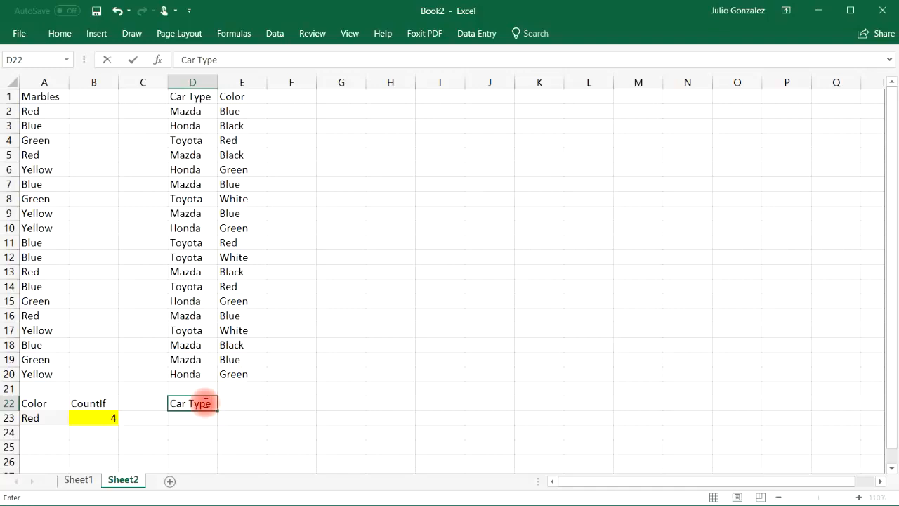
text( Type)
key(Tab)
text(C)
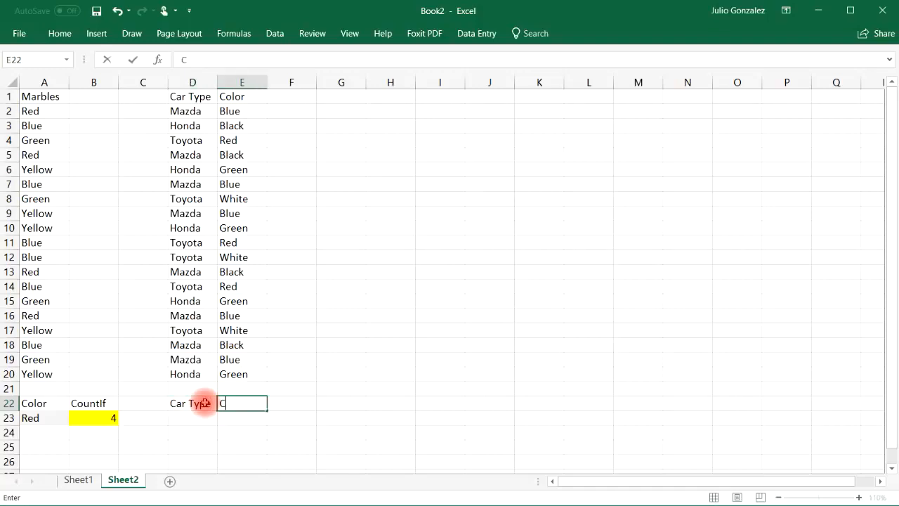
key(Tab)
text(C)
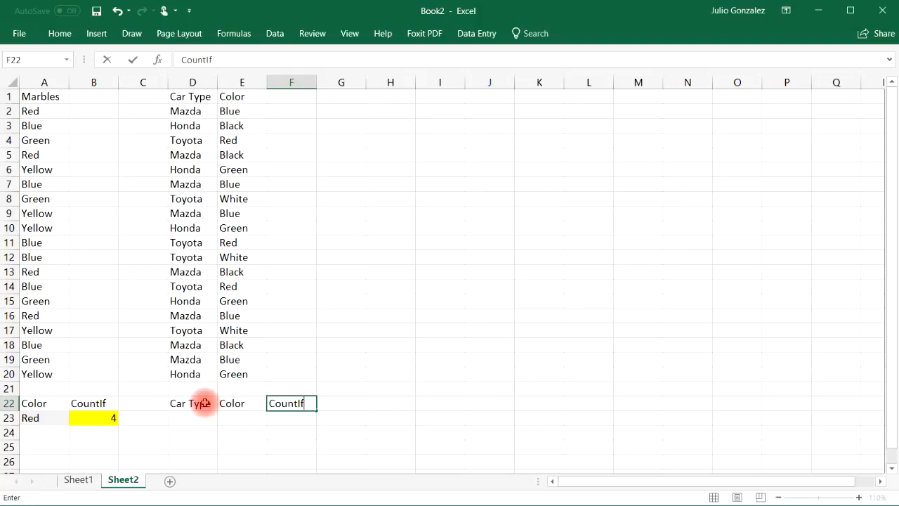
key(Tab)
text(Co)
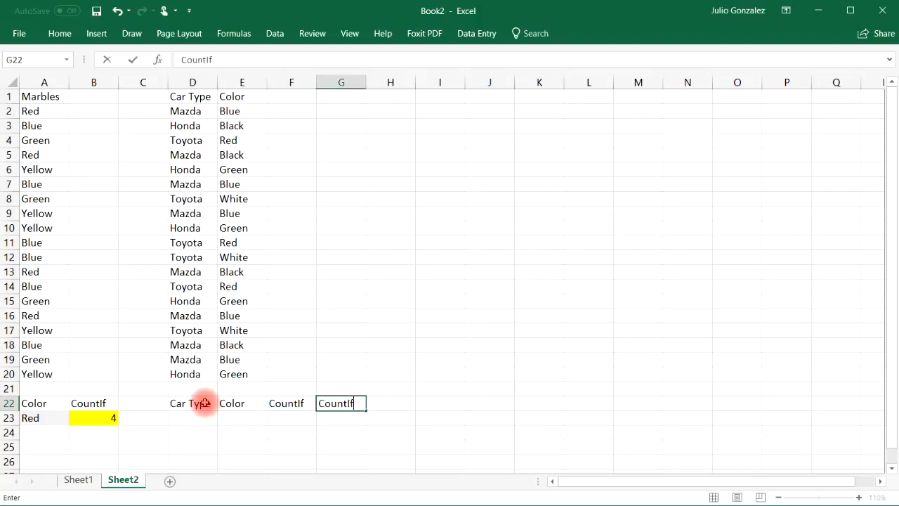
key(Tab)
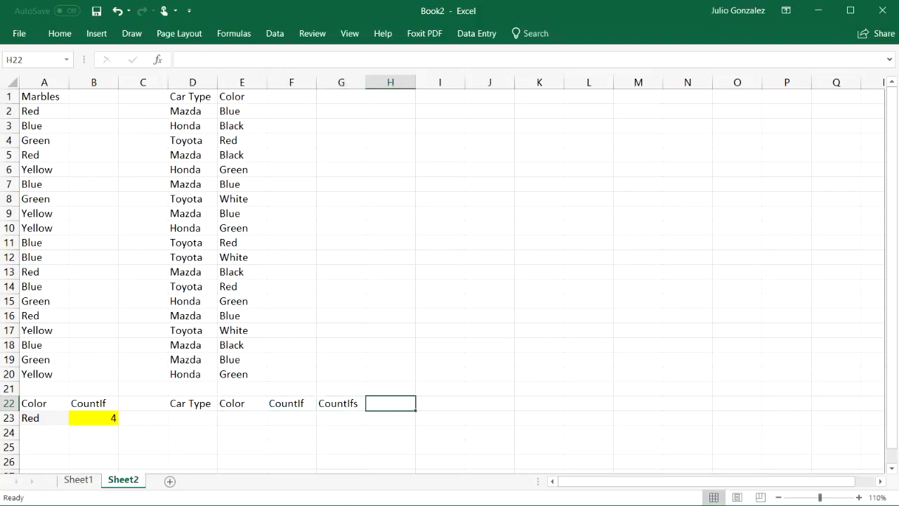
Step: Shade the car criteria cells D23:E23 light gray
click(191, 417)
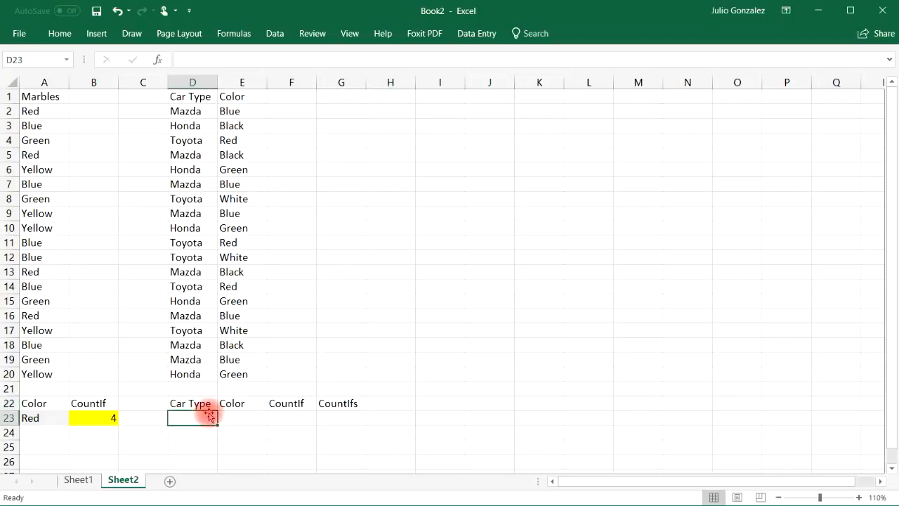
drag(191, 416, 236, 417)
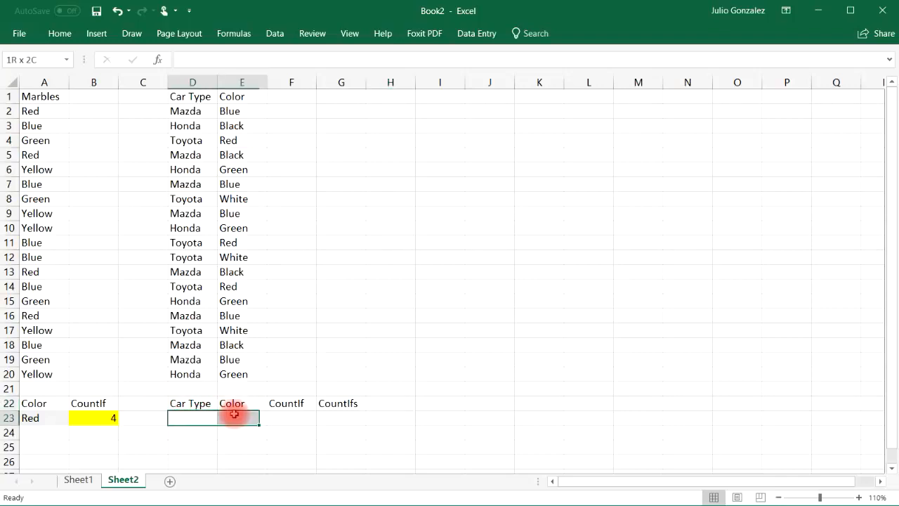
click(60, 34)
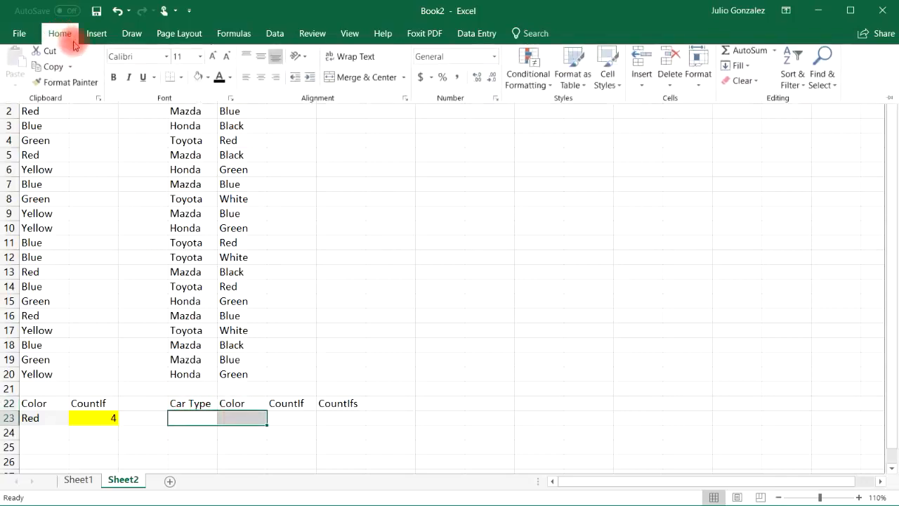
click(198, 81)
Step: Fill the CountIf and CountIfs result cells F23:G23 with yellow
click(292, 419)
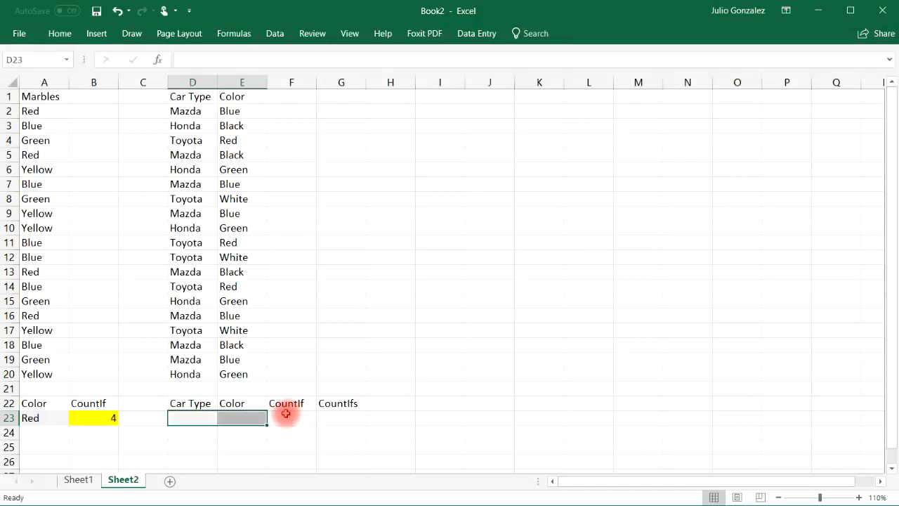
click(292, 405)
drag(291, 424, 333, 422)
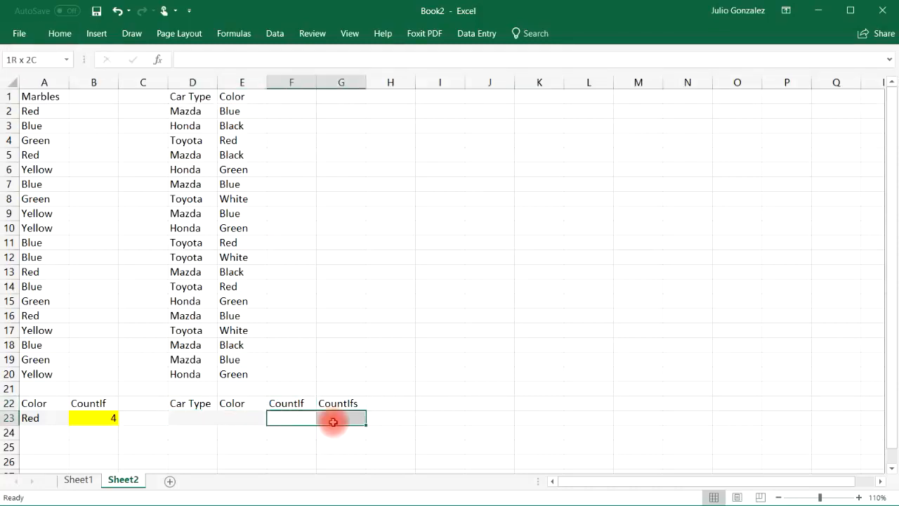
click(59, 34)
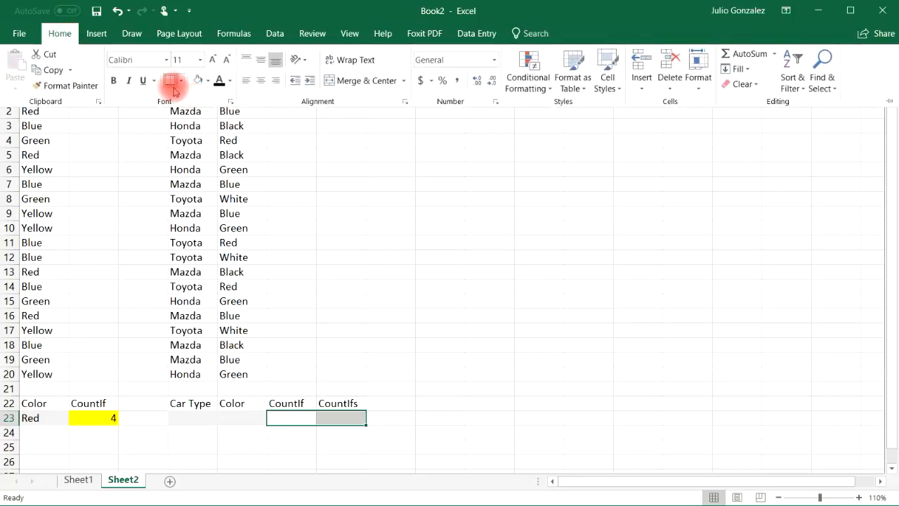
click(207, 80)
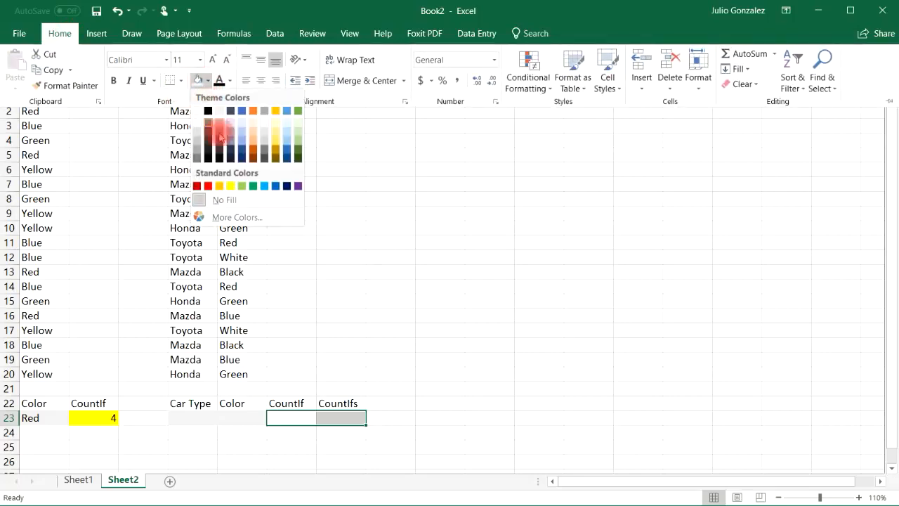
click(230, 186)
click(303, 448)
Step: Enter a COUNTIF formula in F23 that counts the car types in D2:D20 matching the criterion in D23
click(190, 421)
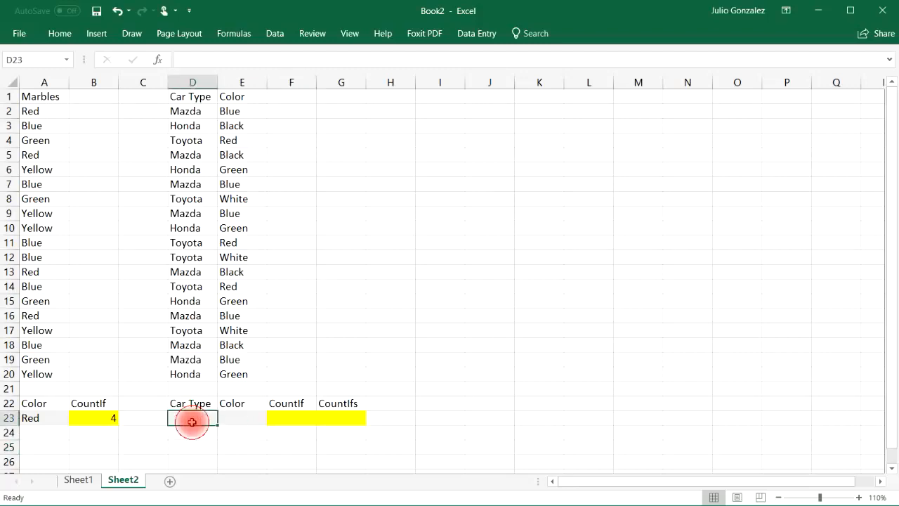
click(299, 418)
text(=)
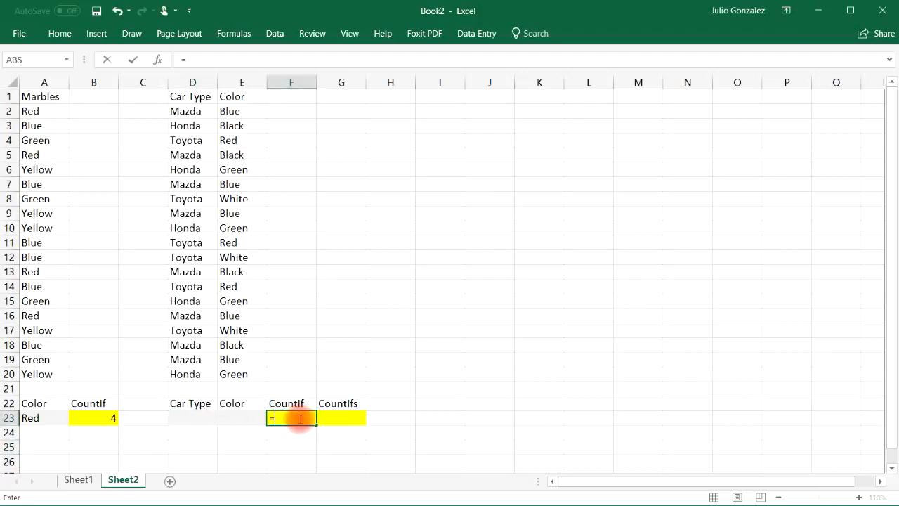
text(co)
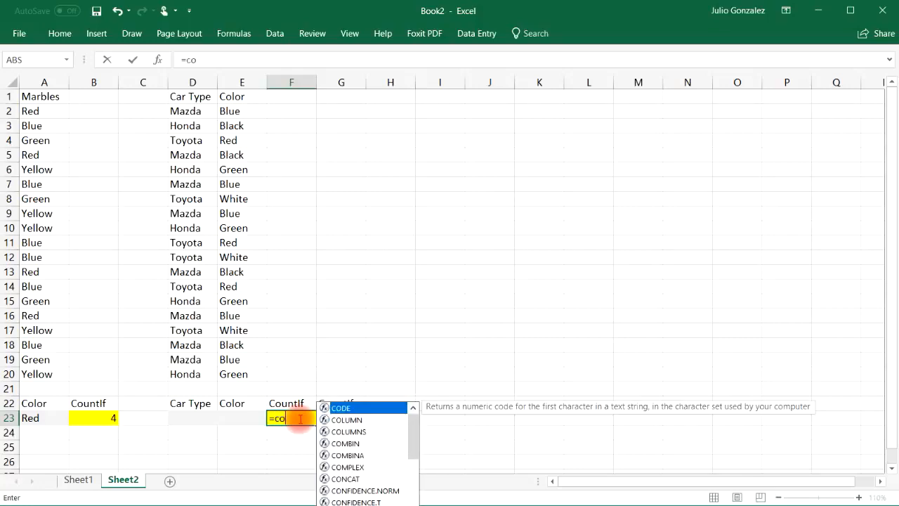
text(untif()
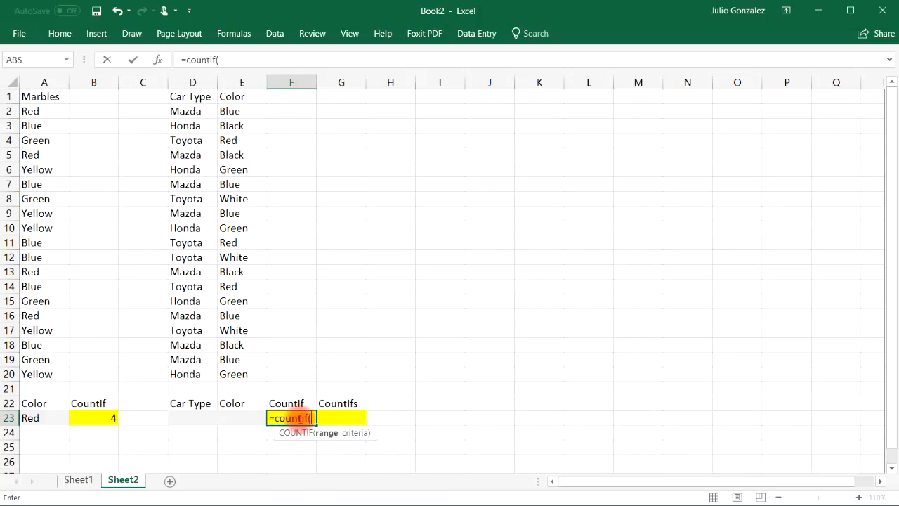
drag(182, 113, 184, 372)
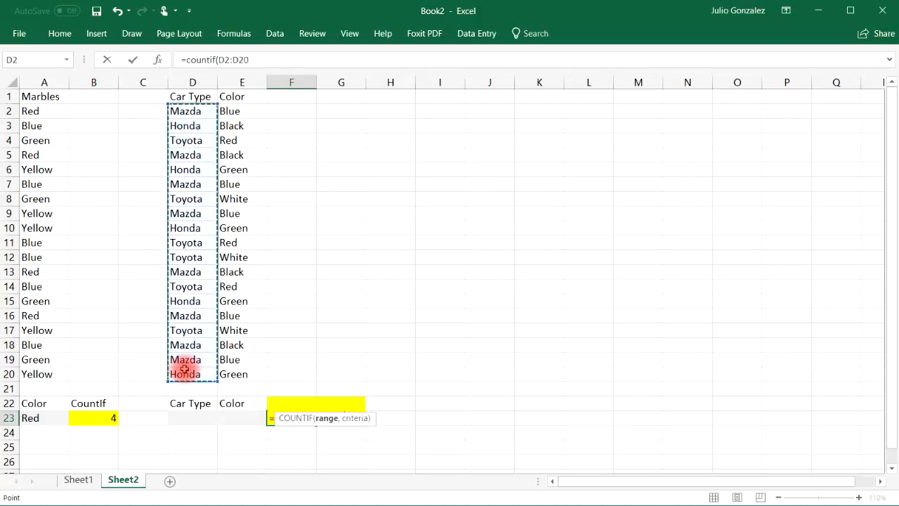
text(,)
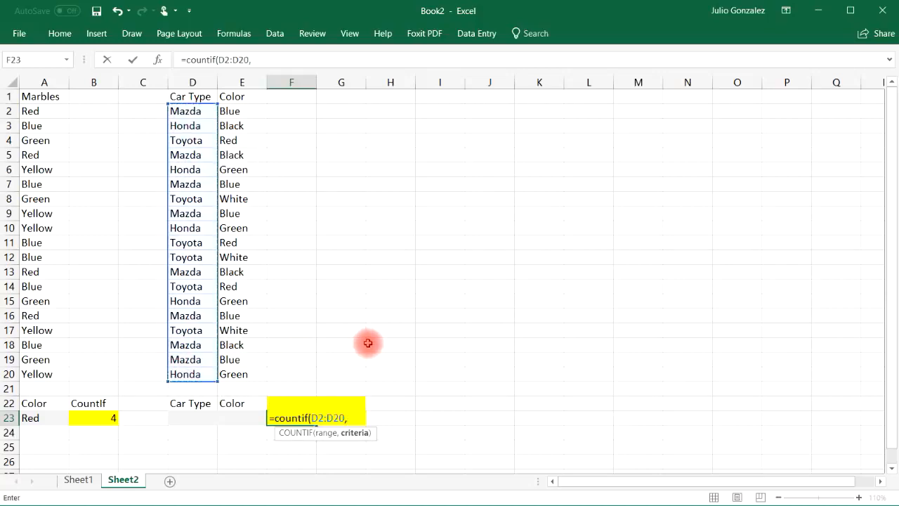
click(201, 416)
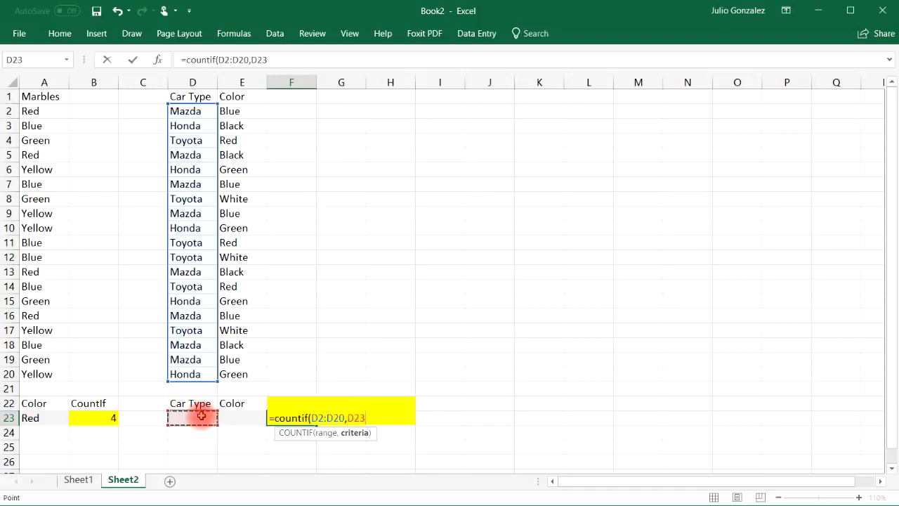
text())
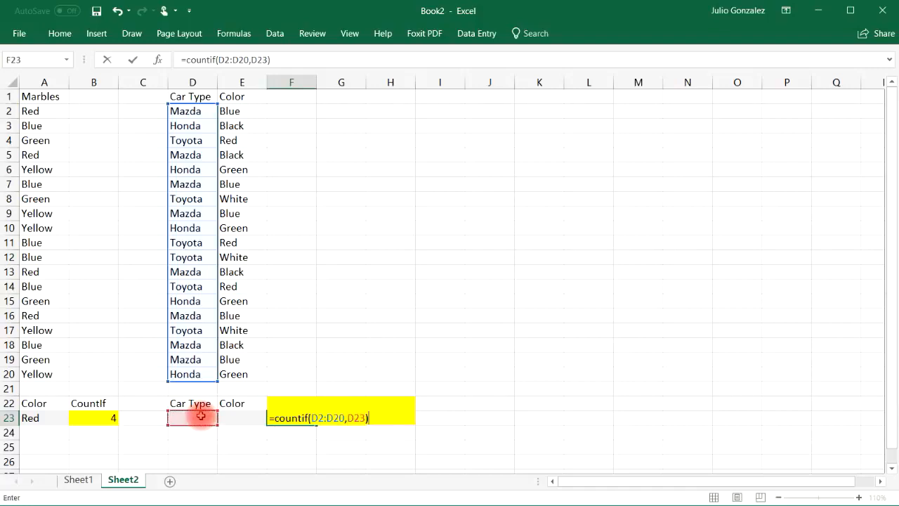
key(Return)
Step: Enter a COUNTIFS formula in G23 that matches D2:D20 against D23 and E2:E20 against E23
click(341, 417)
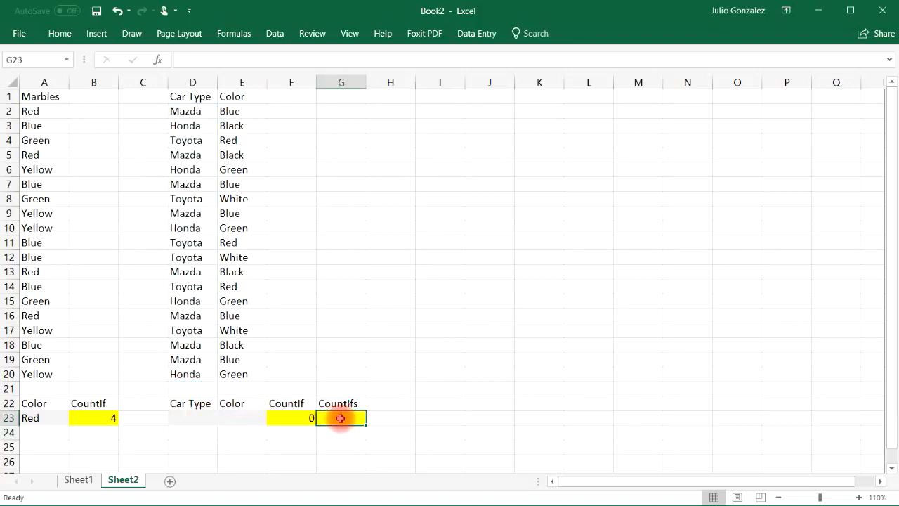
text(=count)
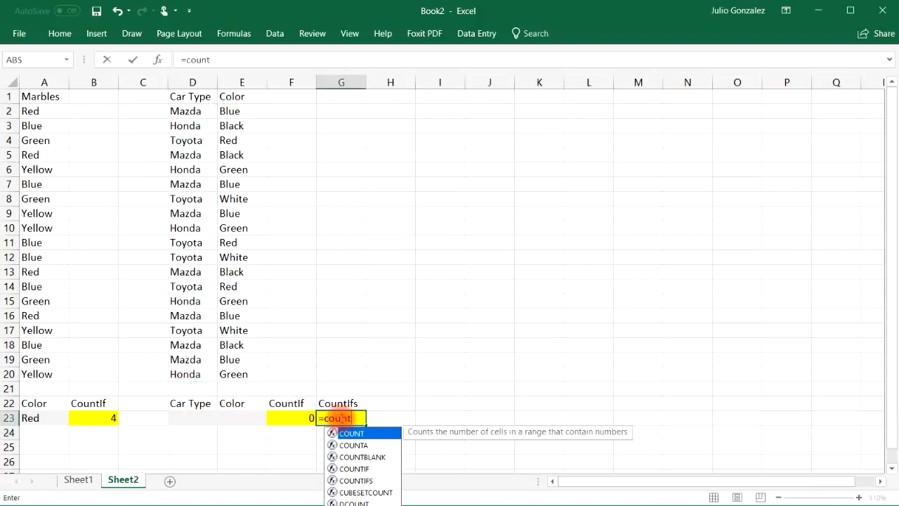
text(ifs()
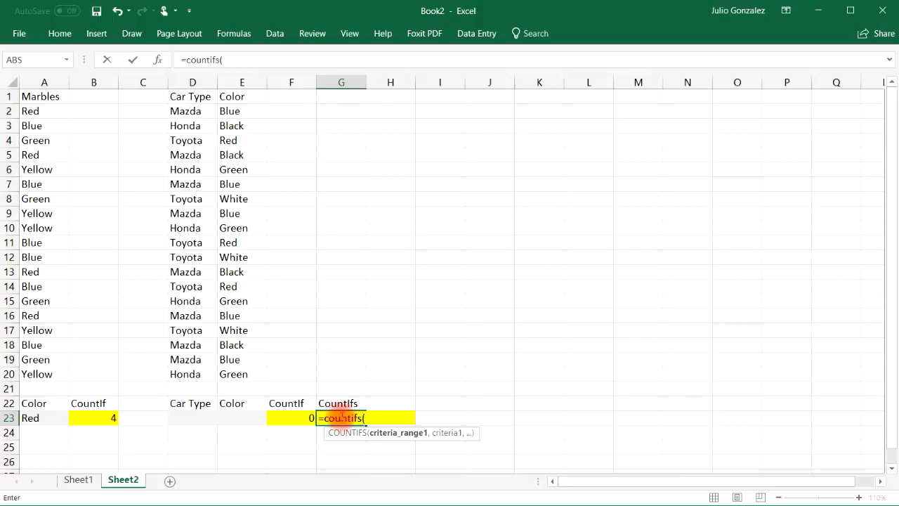
drag(186, 111, 173, 374)
text(,)
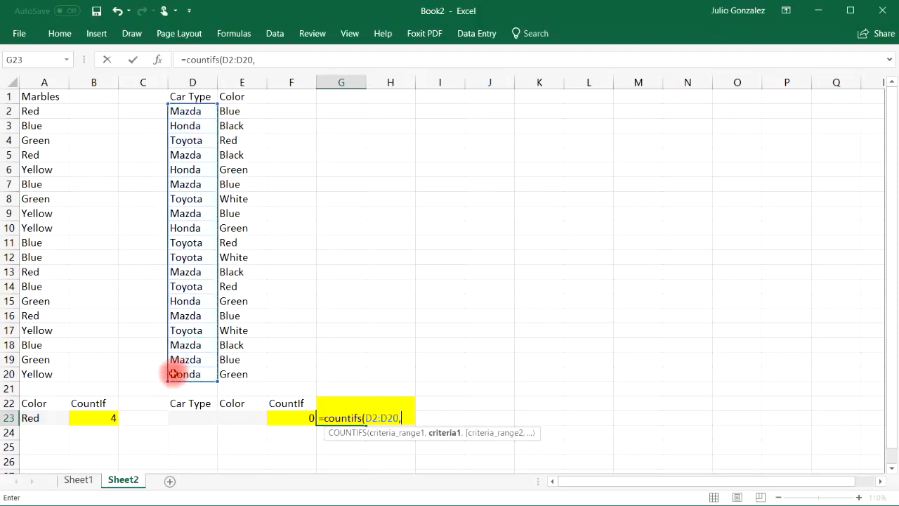
click(185, 419)
text(,)
drag(247, 110, 259, 371)
text(,)
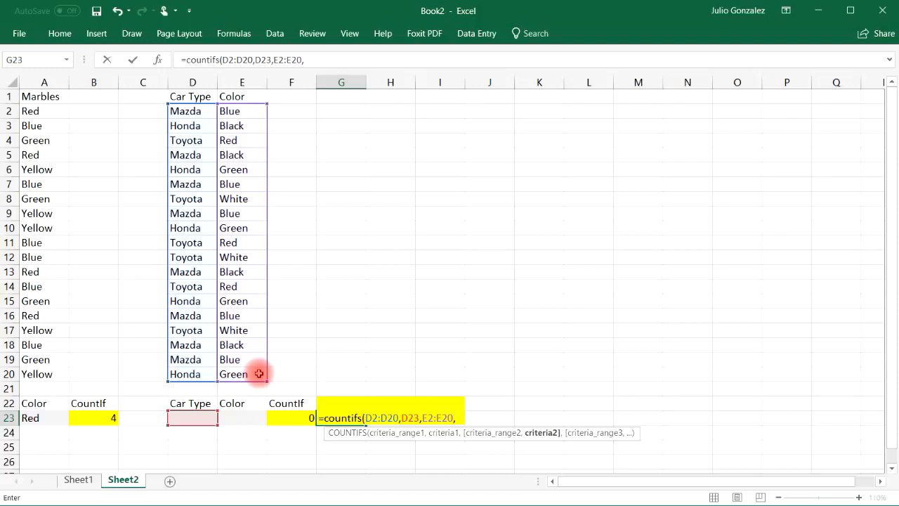
click(239, 417)
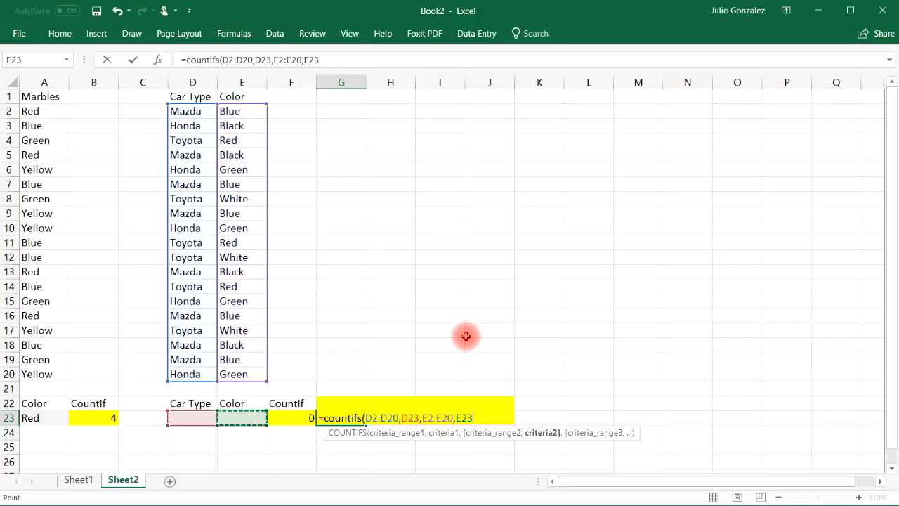
text())
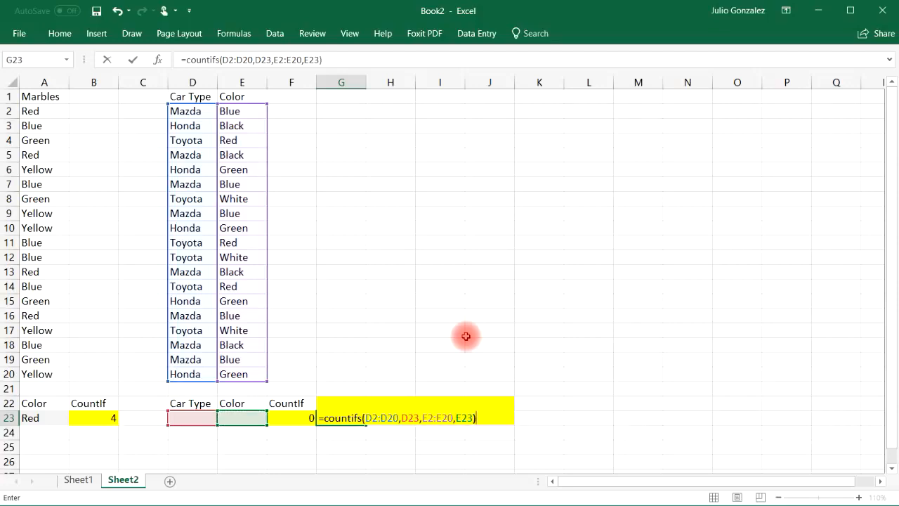
key(Return)
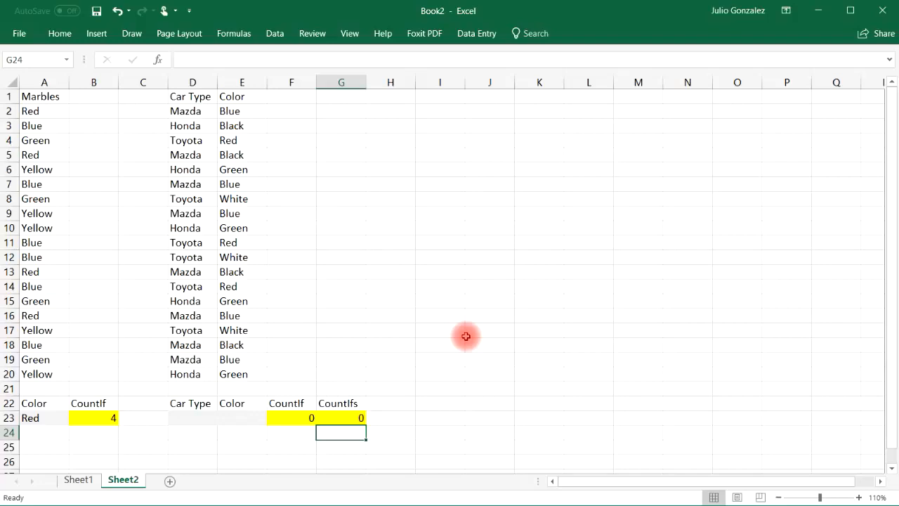
Step: Set the car type criterion in D23 to Mazda
click(191, 419)
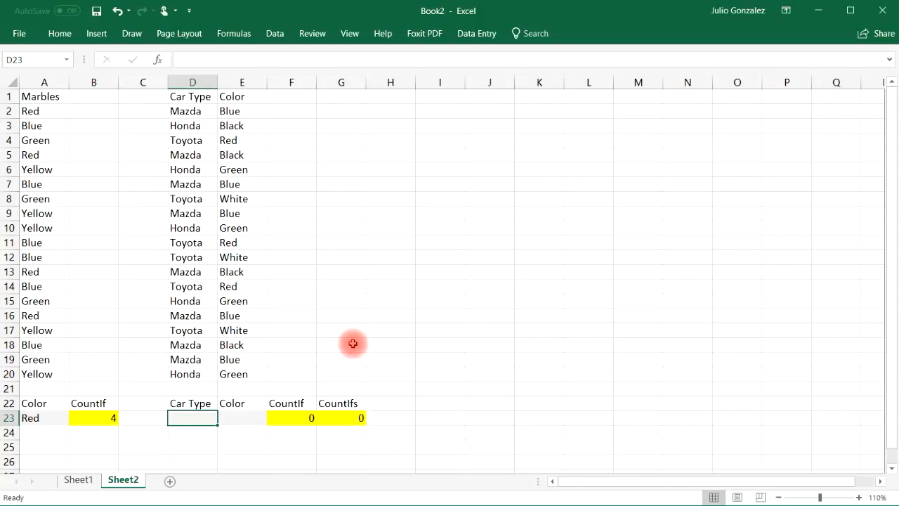
text(Mazda)
key(Return)
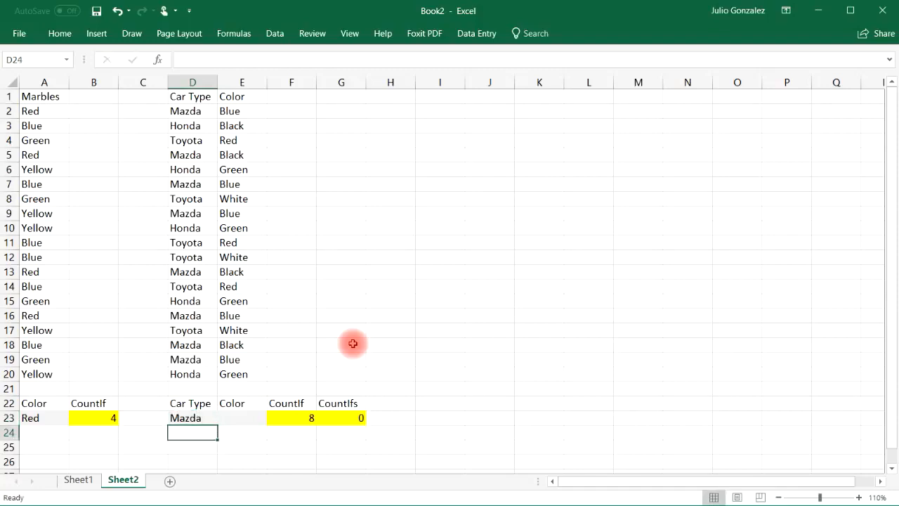
Step: Select every Mazda cell in the Car Type column together to check the CountIf result
click(193, 125)
click(198, 111)
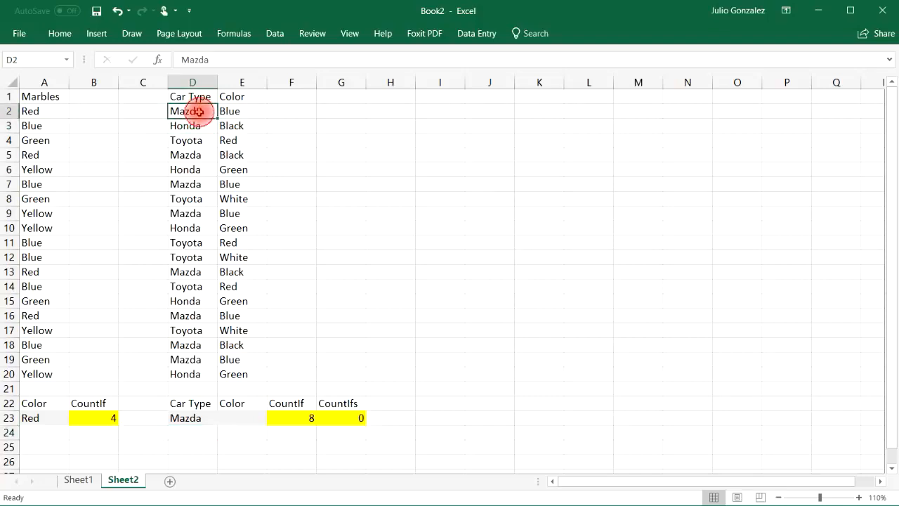
ctrl+click(195, 154)
ctrl+click(193, 184)
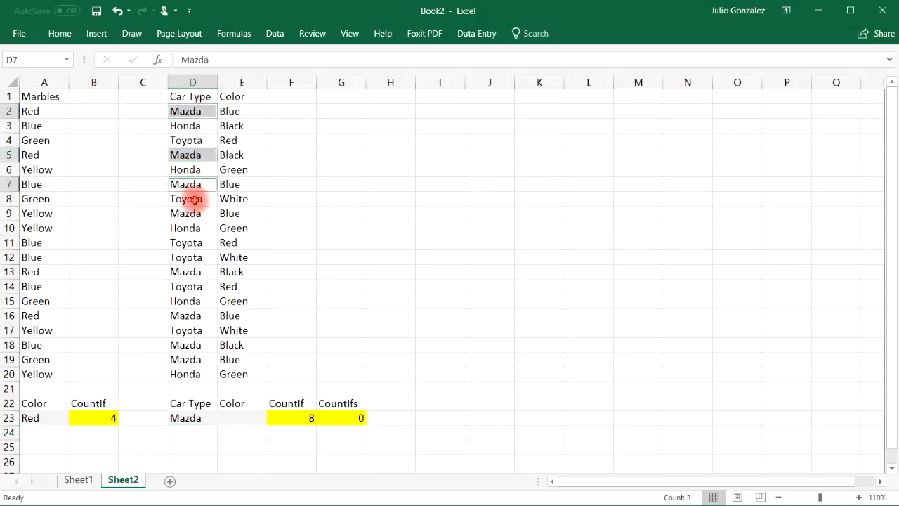
ctrl+click(195, 214)
ctrl+click(195, 271)
ctrl+click(194, 317)
ctrl+click(187, 345)
ctrl+click(187, 359)
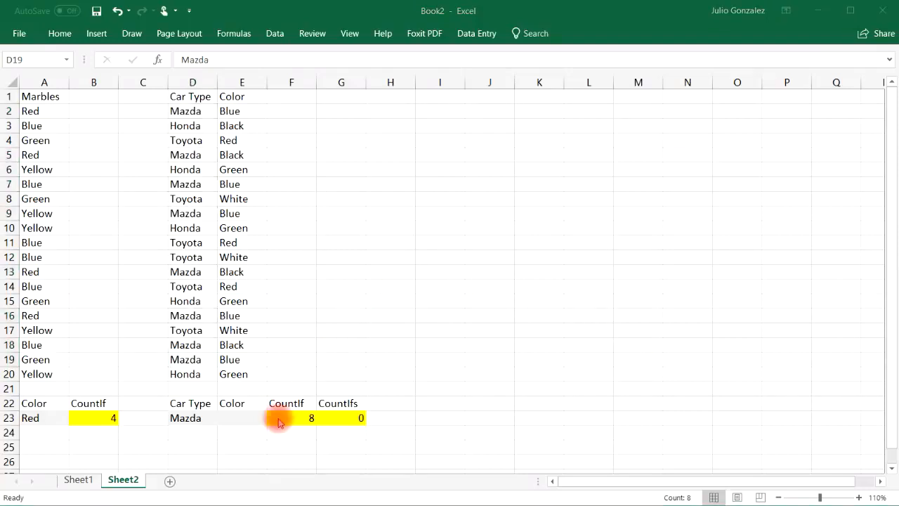
Step: Set the car color criterion in E23 to Blue
click(223, 420)
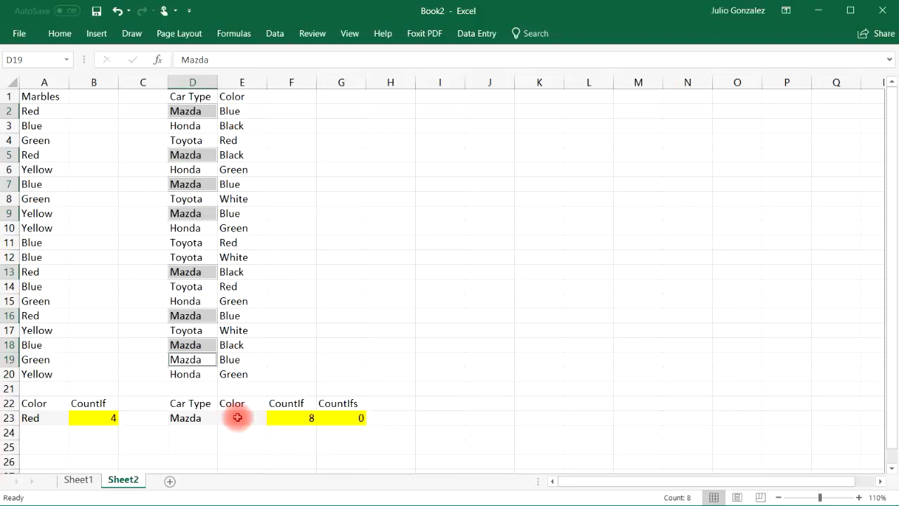
click(237, 417)
text(Blue)
key(Return)
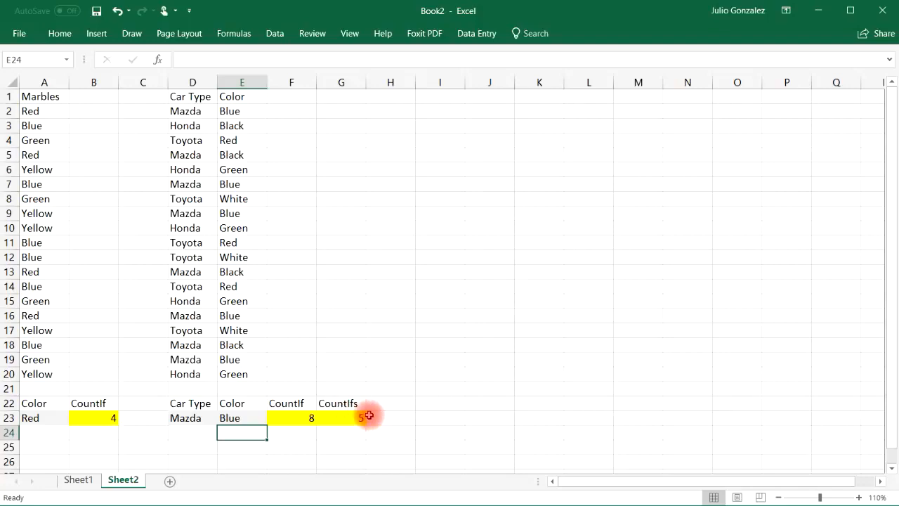
Step: Review the formulas in F23 and G23, and select all Mazda and Blue row pairs to check the CountIfs result
click(301, 418)
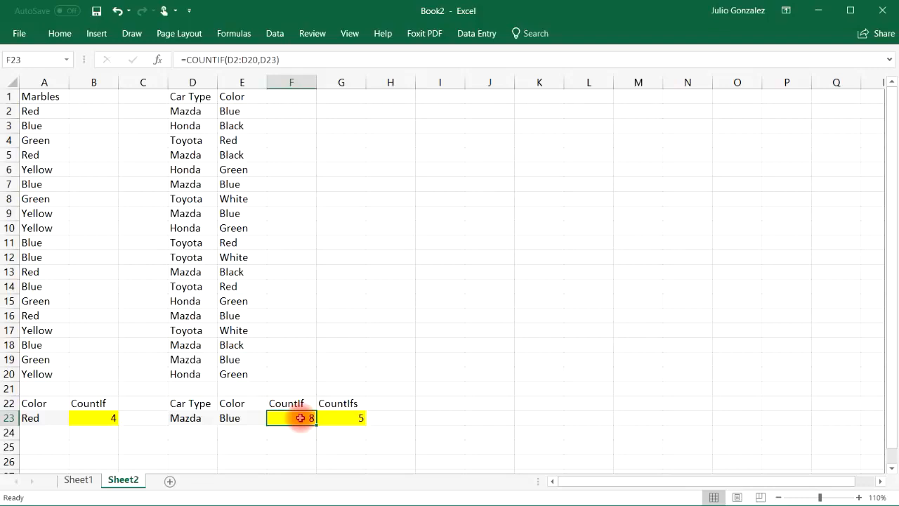
click(354, 418)
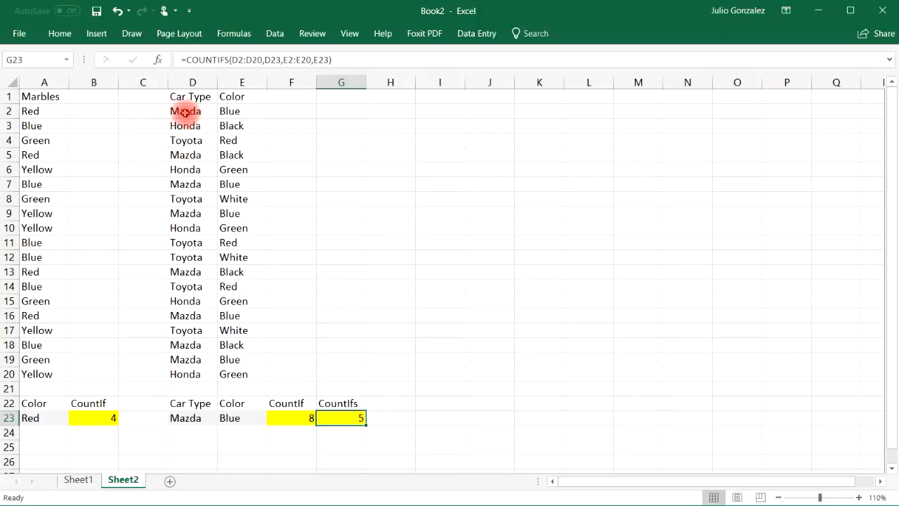
drag(187, 112, 231, 111)
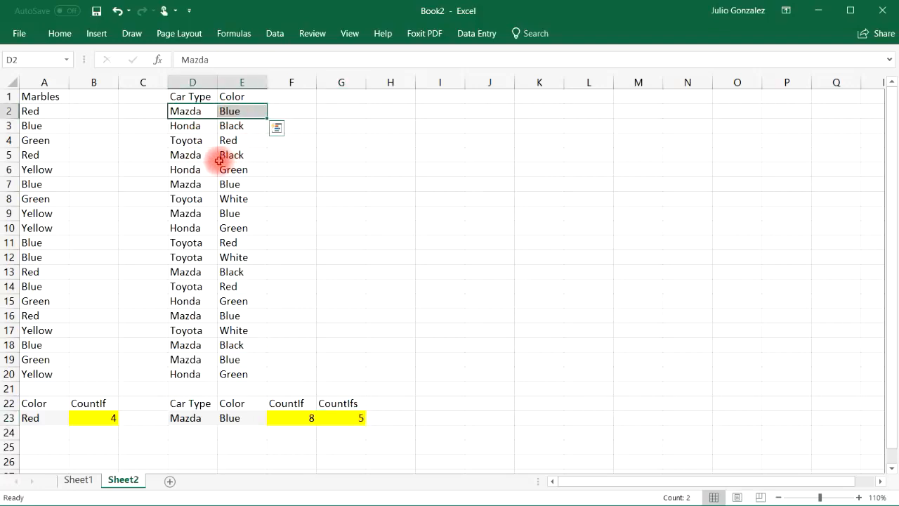
ctrl+click(212, 184)
drag(212, 184, 232, 212)
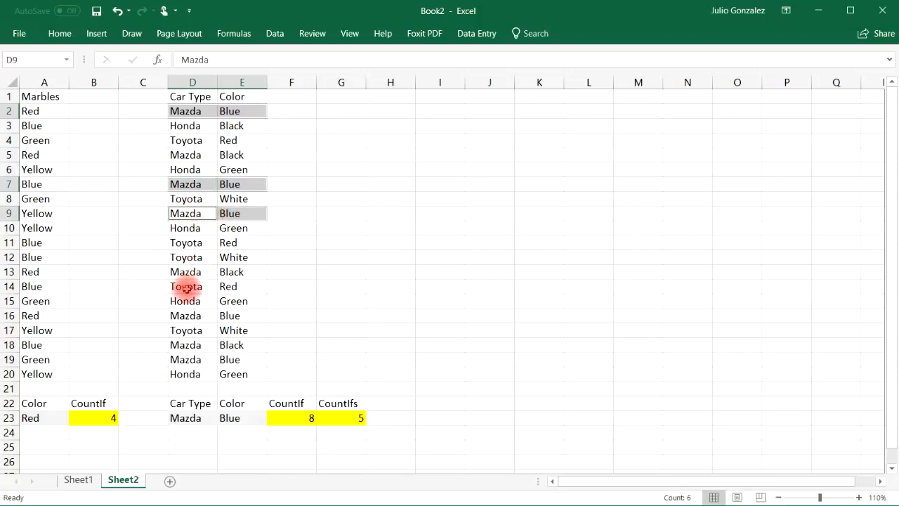
ctrl+click(211, 318)
drag(214, 319, 232, 317)
drag(193, 361, 240, 363)
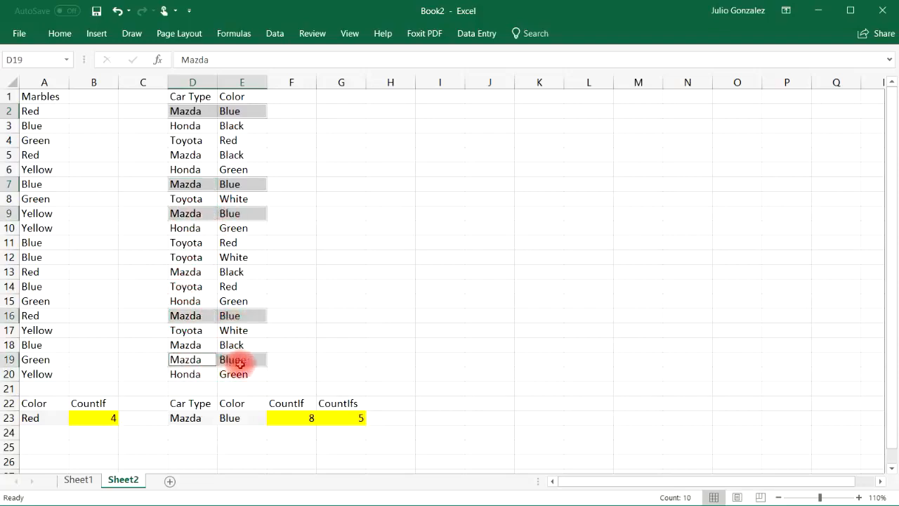
click(463, 304)
Step: Clear the color criterion in E23 and set the car type criterion in D23 to Honda
click(228, 417)
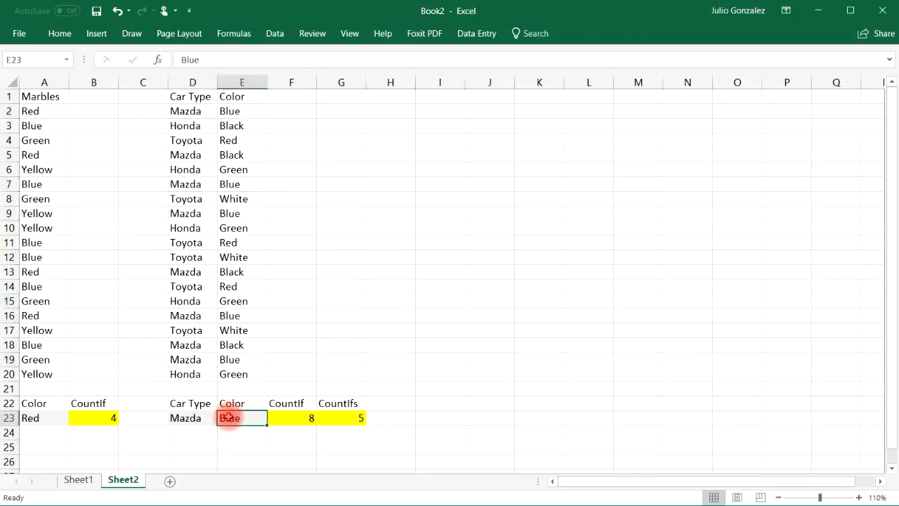
key(Delete)
click(195, 418)
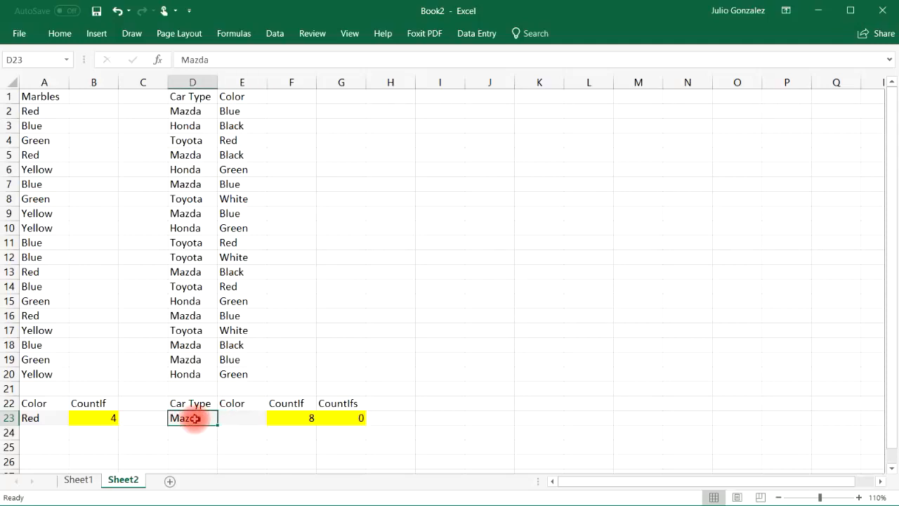
text(Honda)
key(Return)
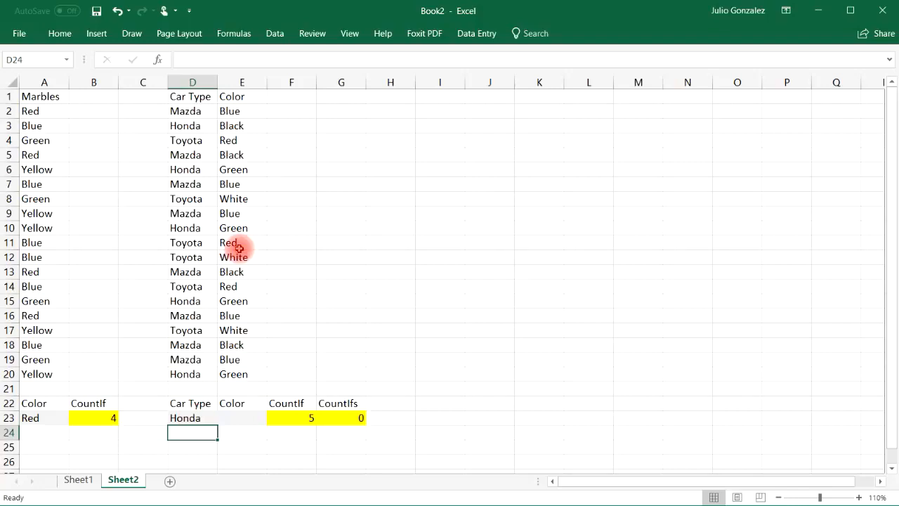
Step: Select every Honda cell in the Car Type column together to check the CountIf result
click(189, 128)
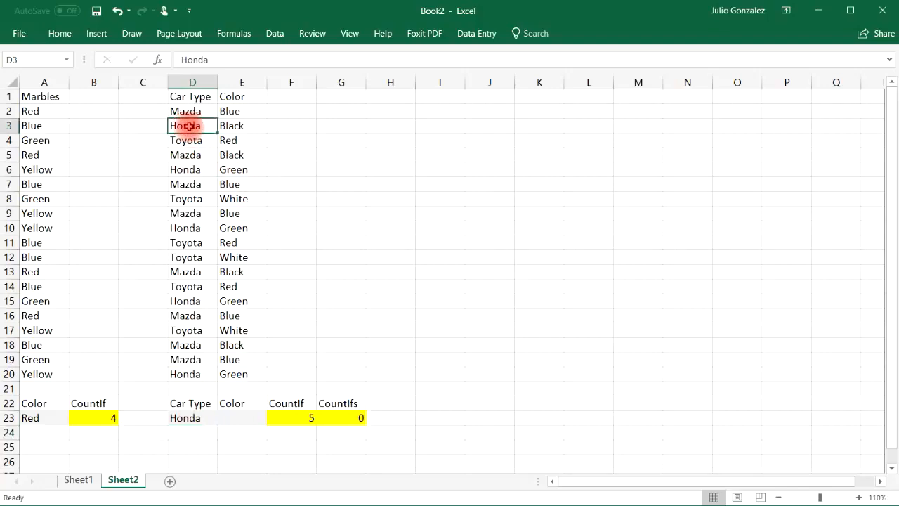
ctrl+click(196, 172)
ctrl+click(194, 228)
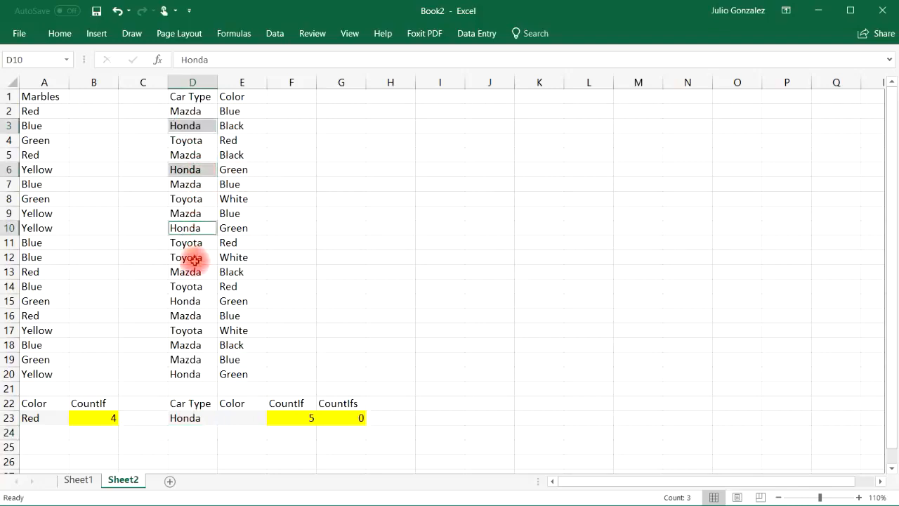
ctrl+click(189, 302)
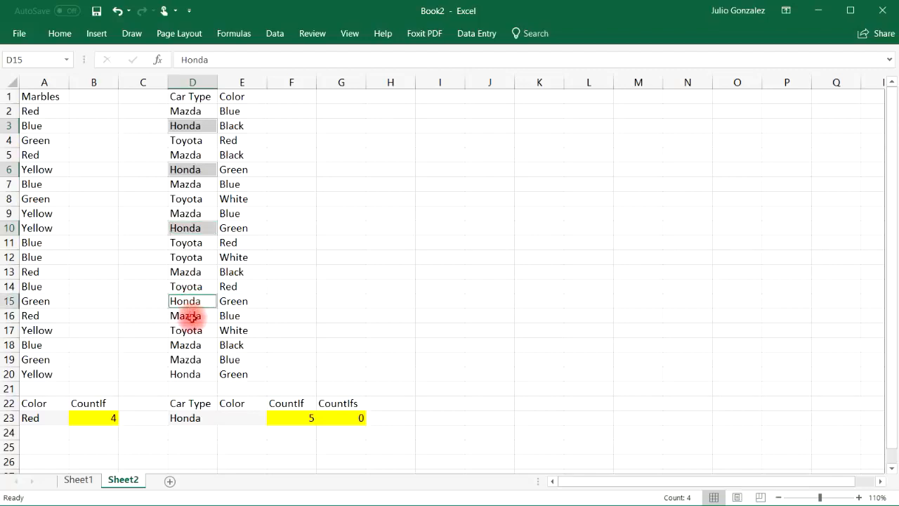
ctrl+click(187, 372)
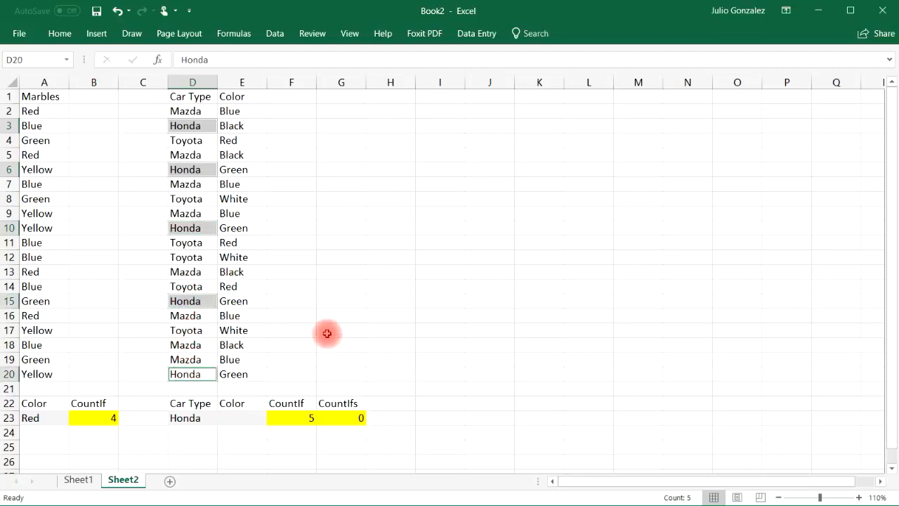
Step: Set the car color criterion in E23 to Green
double_click(239, 416)
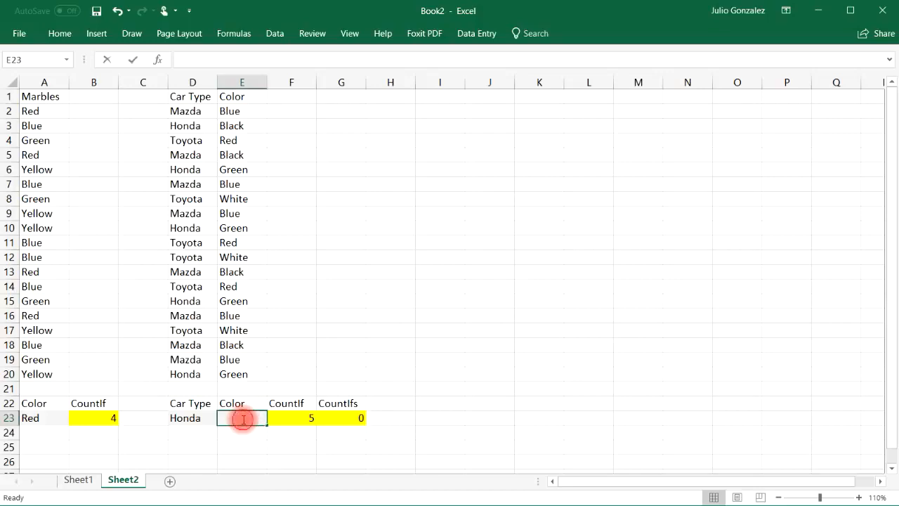
text(Green)
key(Return)
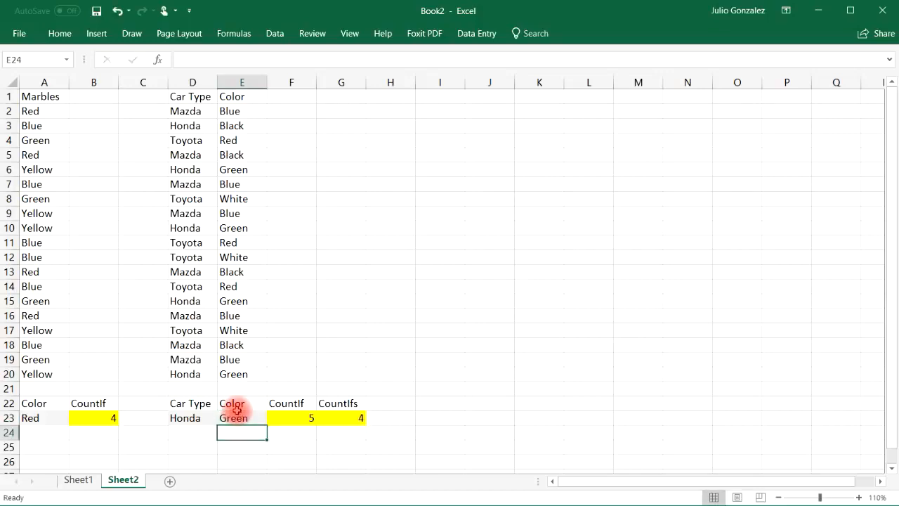
Step: Select all Honda and Green row pairs in columns D and E together to check the CountIfs result
drag(191, 171, 234, 171)
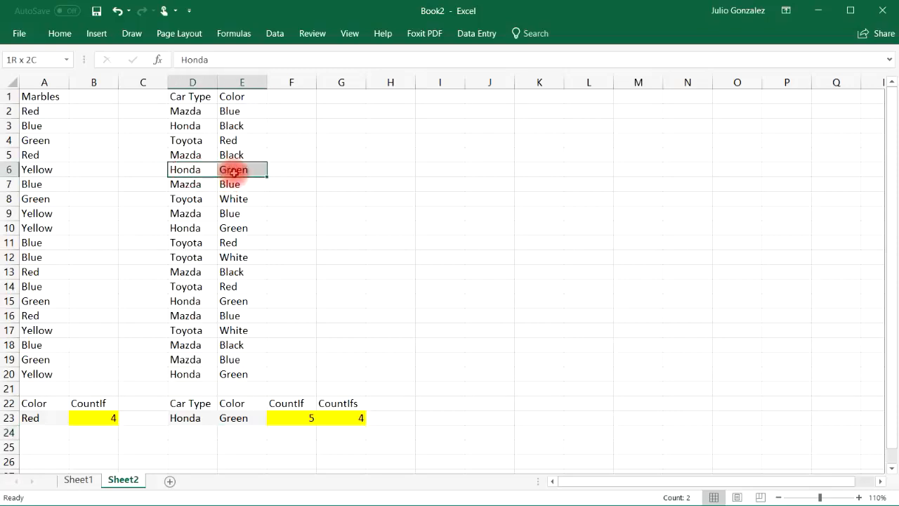
drag(190, 228, 232, 228)
drag(190, 301, 226, 300)
ctrl+click(195, 374)
drag(194, 374, 235, 373)
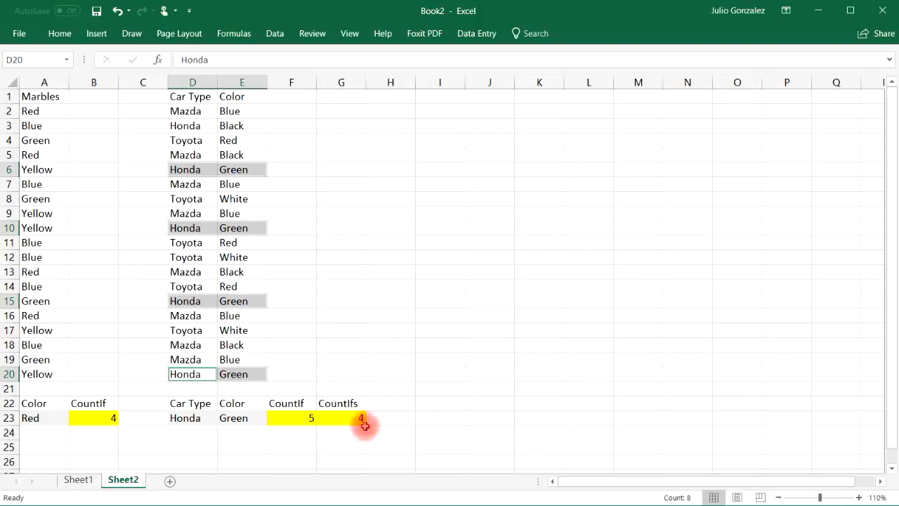
Step: Compare the CountIfs and CountIf headings in G22 and F22 with the color criterion in E23
click(351, 401)
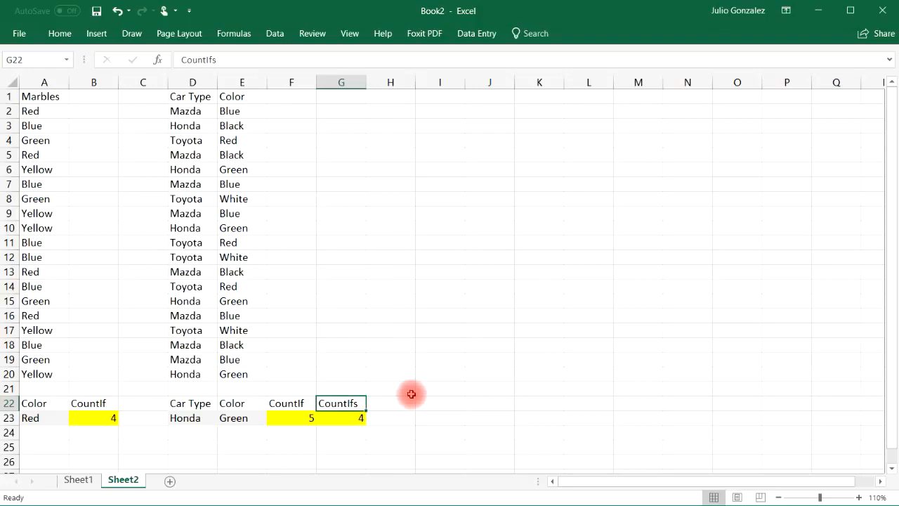
click(287, 404)
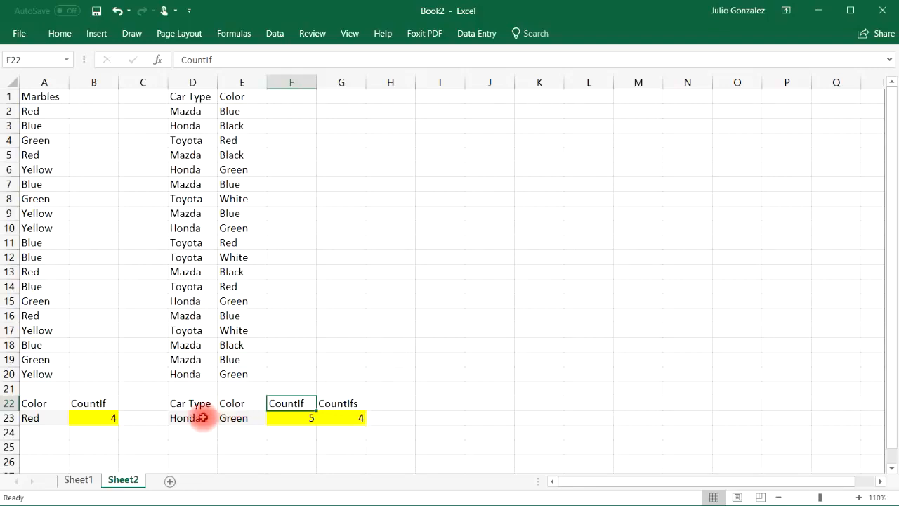
click(248, 417)
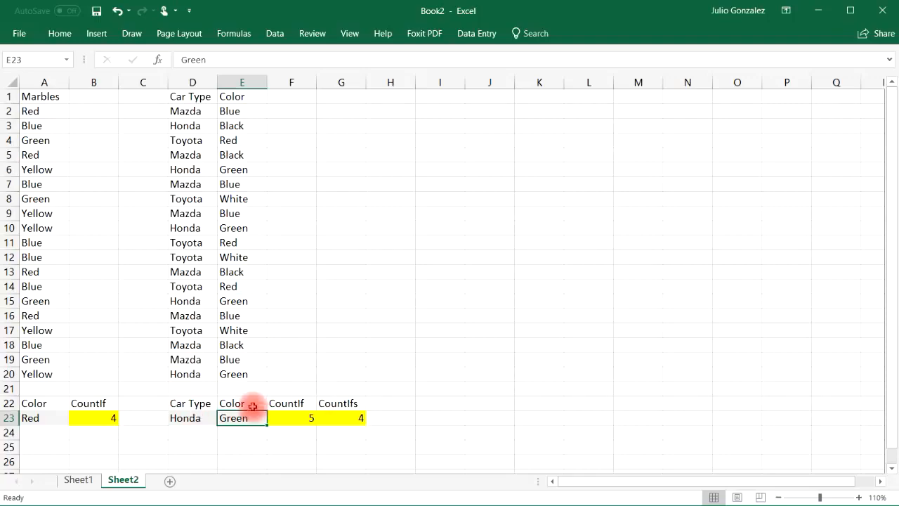